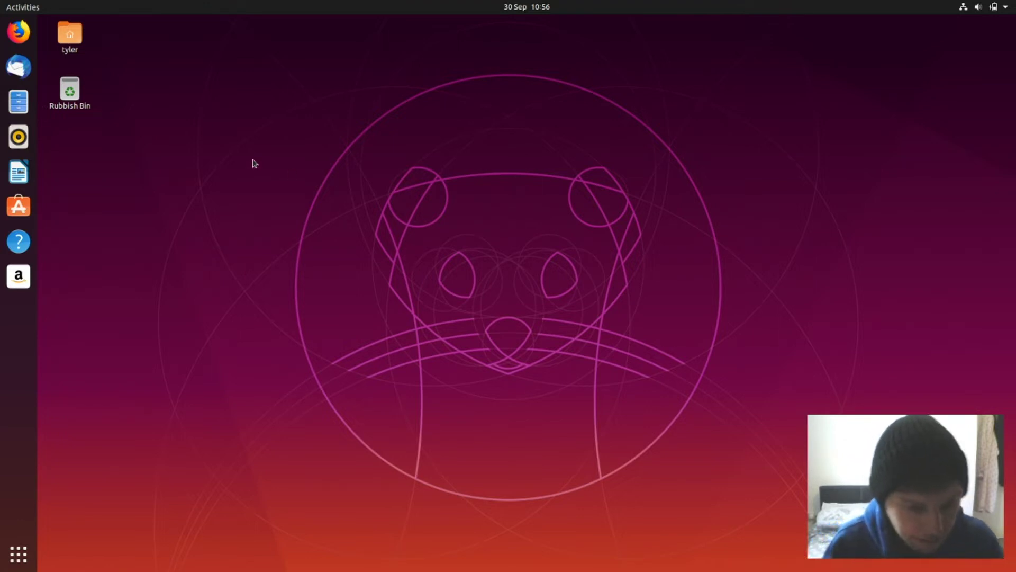
Step: Launch GNOME Tweaks from the application search and show its Appearance settings
click(19, 555)
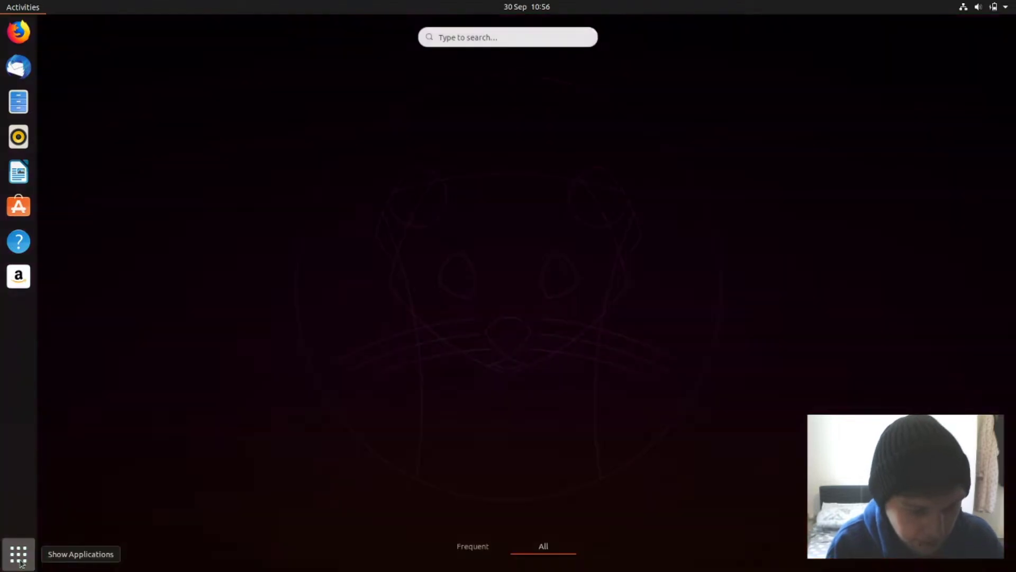
text(tweaks)
key(Return)
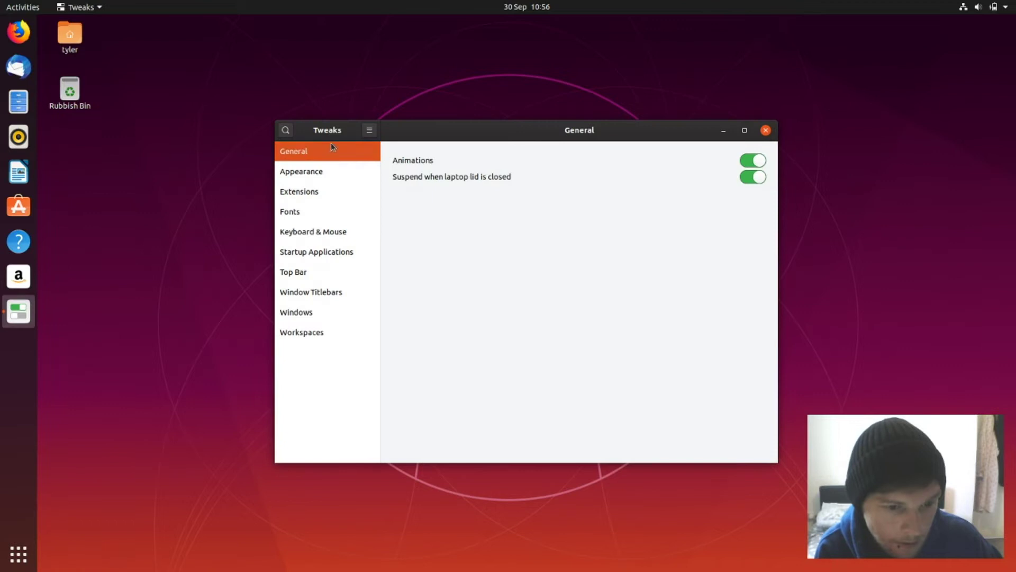
click(336, 170)
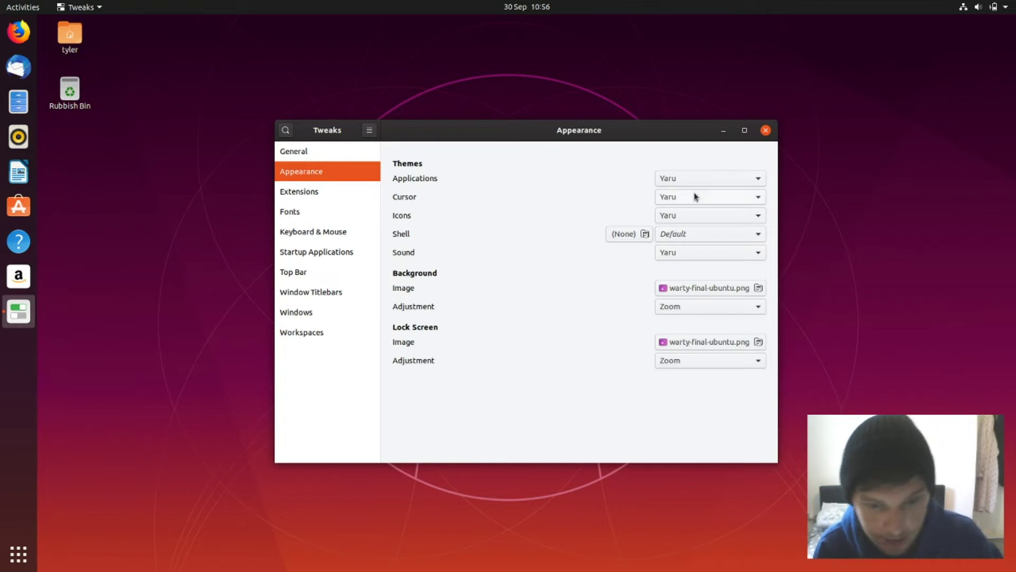
Step: Set the Applications theme to Yaru-light and open the home folder window
click(682, 180)
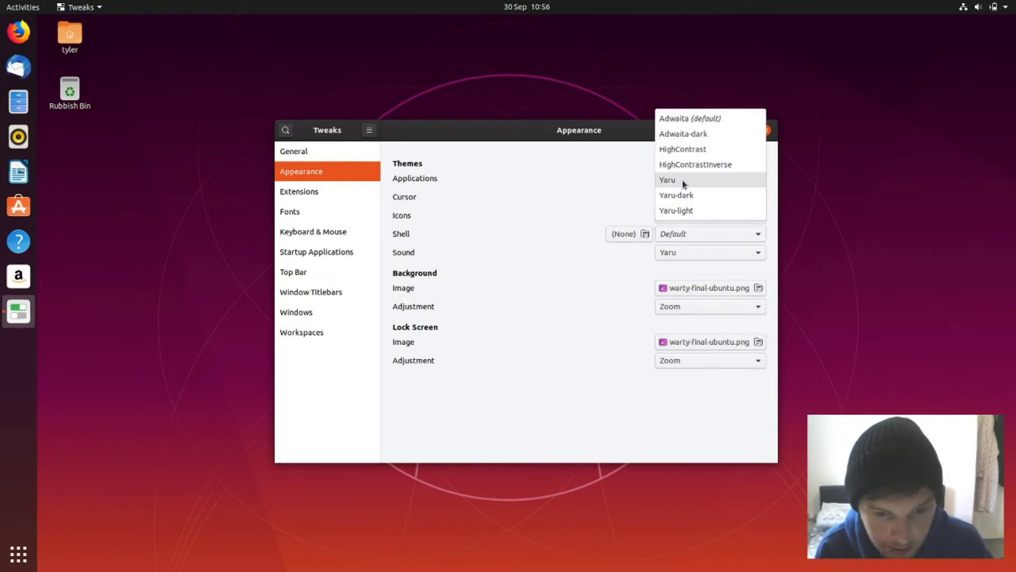
click(704, 210)
drag(669, 139, 642, 148)
double_click(75, 37)
drag(188, 36, 259, 118)
Step: Switch the Applications theme to Yaru-dark, then close Tweaks
click(621, 133)
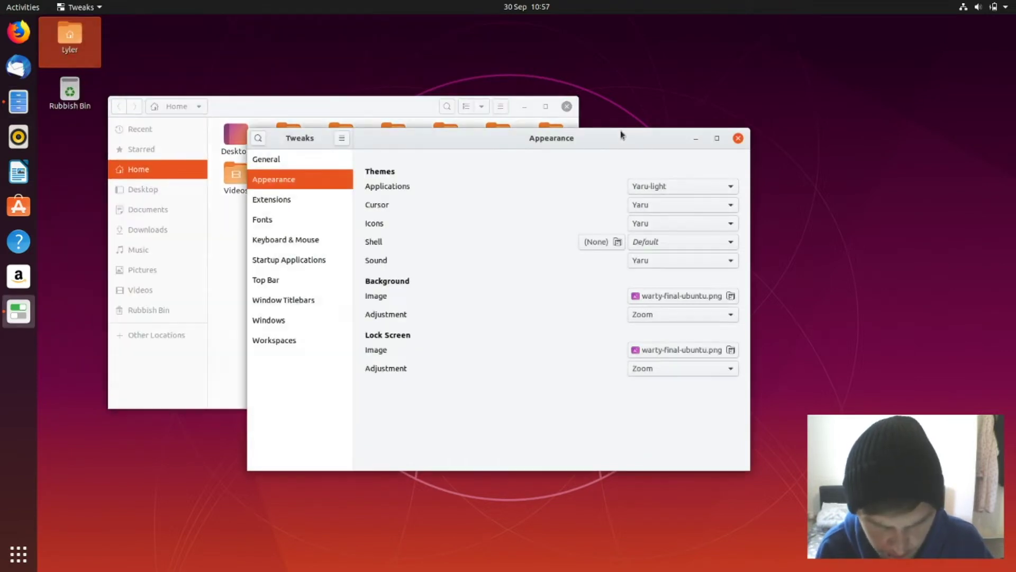
click(664, 188)
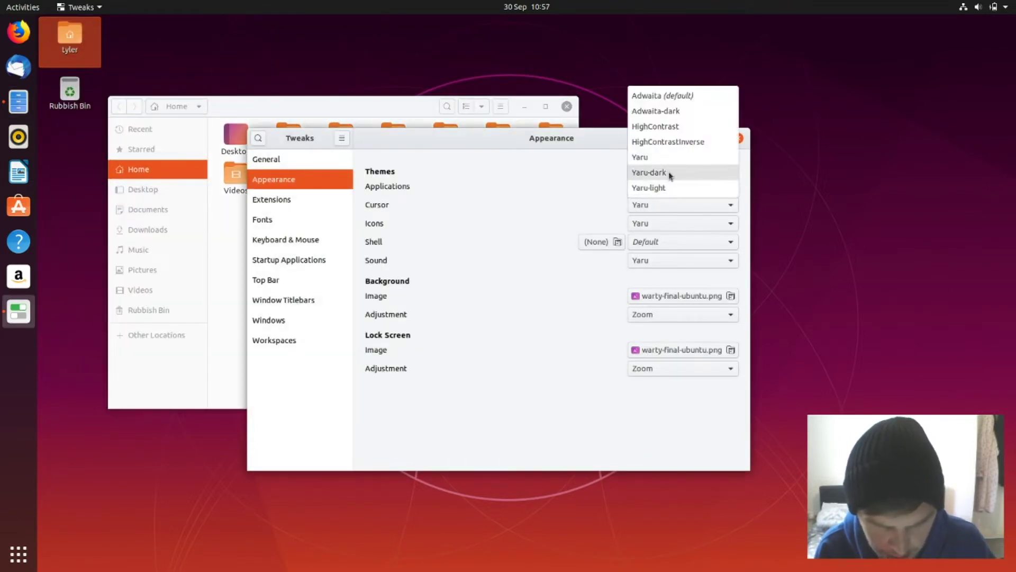
click(669, 172)
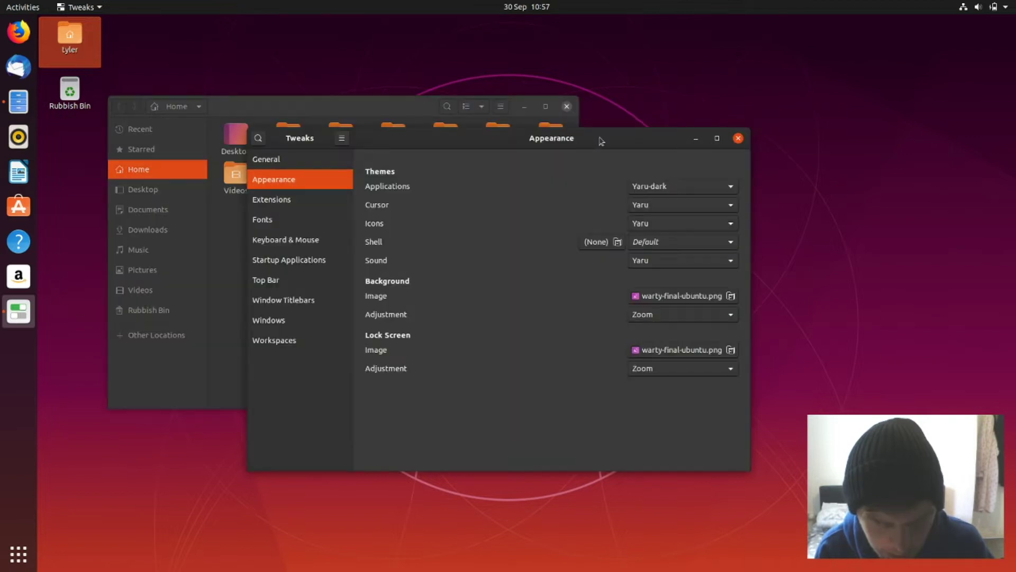
drag(602, 142, 757, 151)
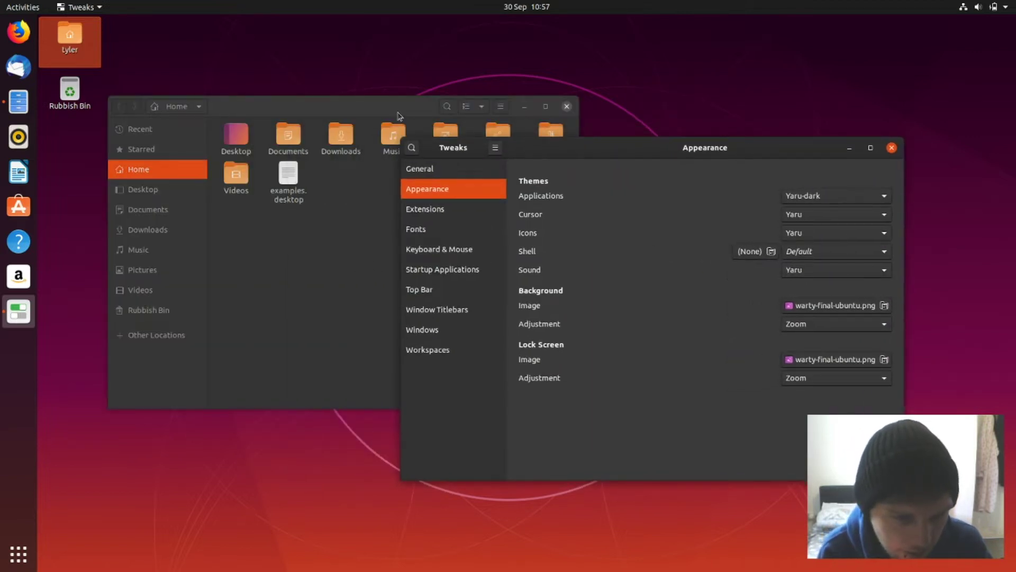
drag(400, 116, 493, 187)
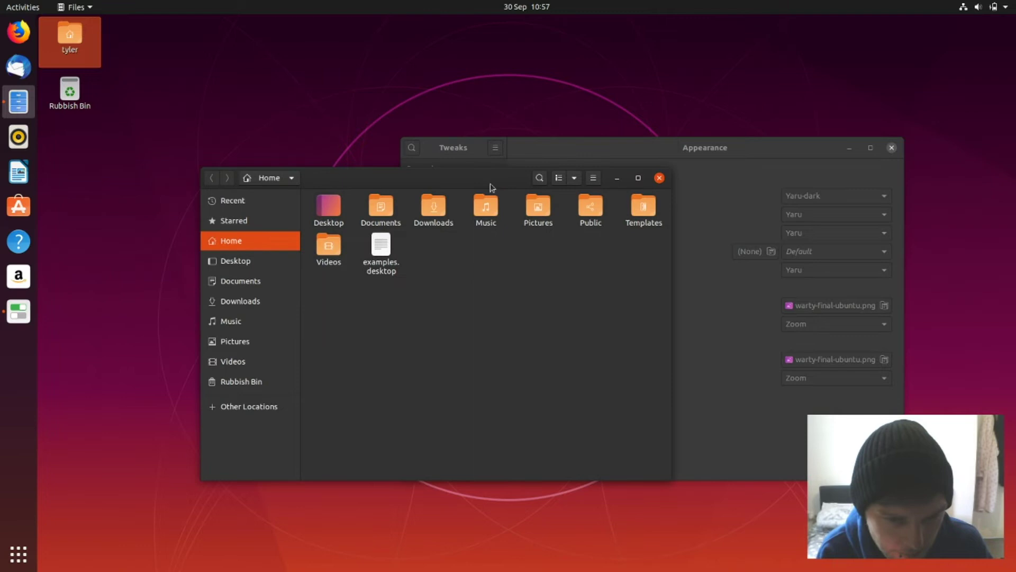
click(672, 149)
click(892, 148)
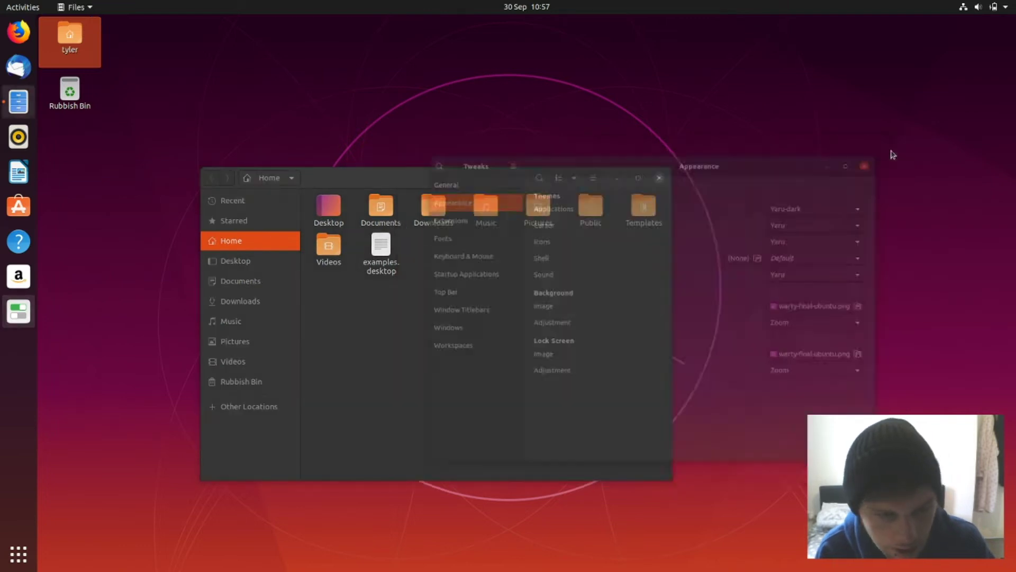
drag(480, 174, 584, 117)
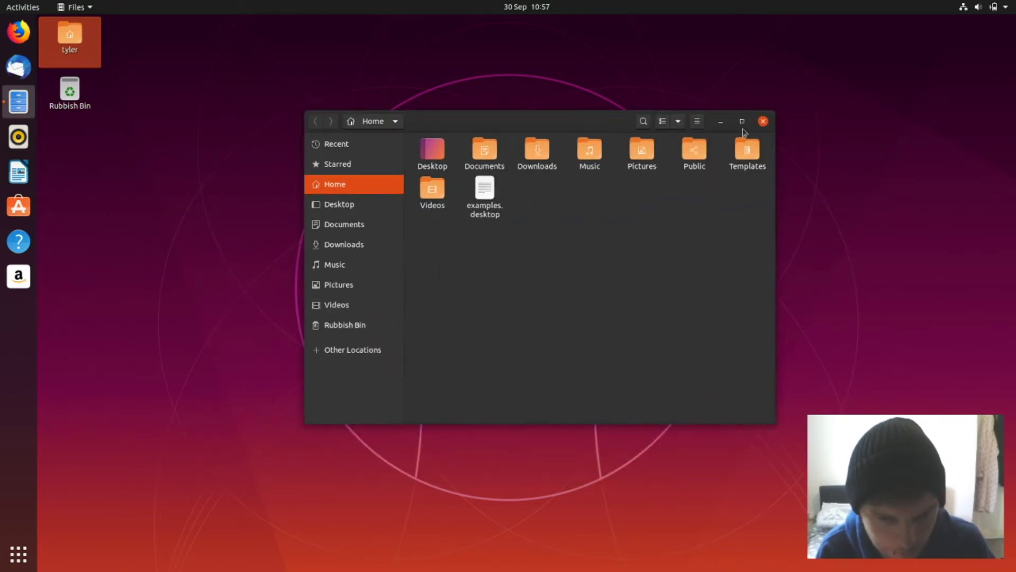
Step: Close the home folder, launch Firefox and search for 'remove ubuntu dock'
click(763, 122)
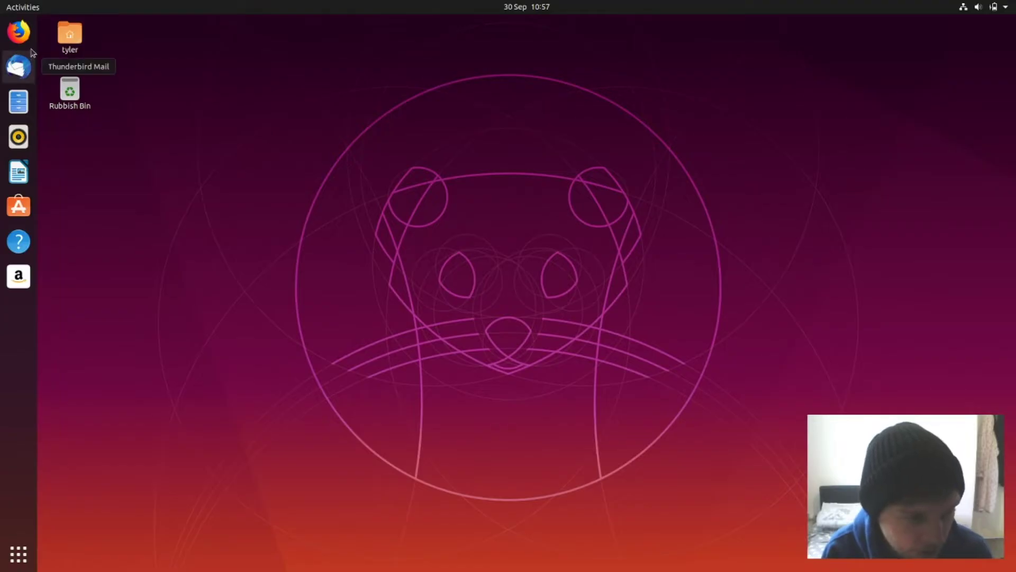
click(18, 33)
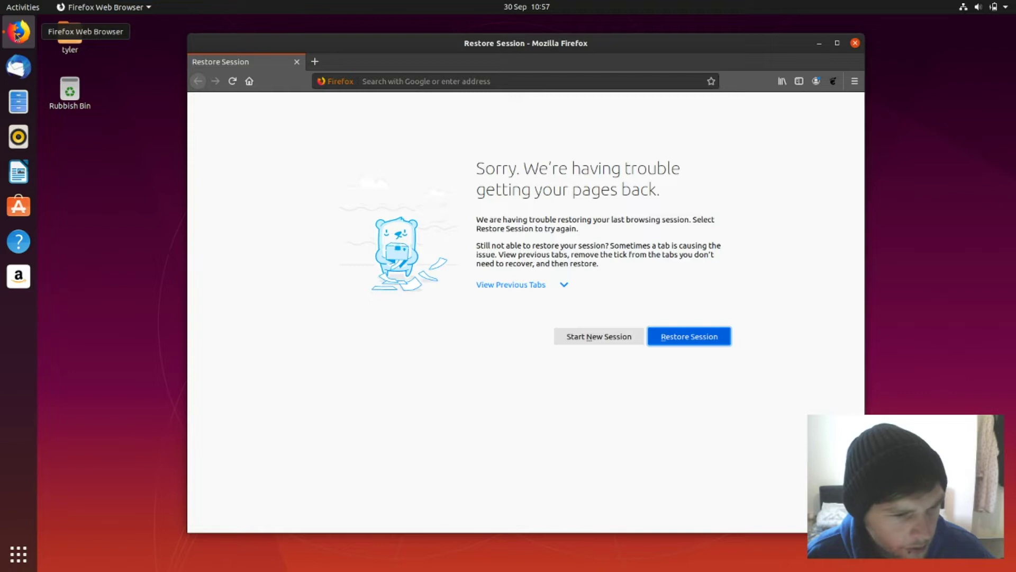
click(470, 83)
text(remove ubunt)
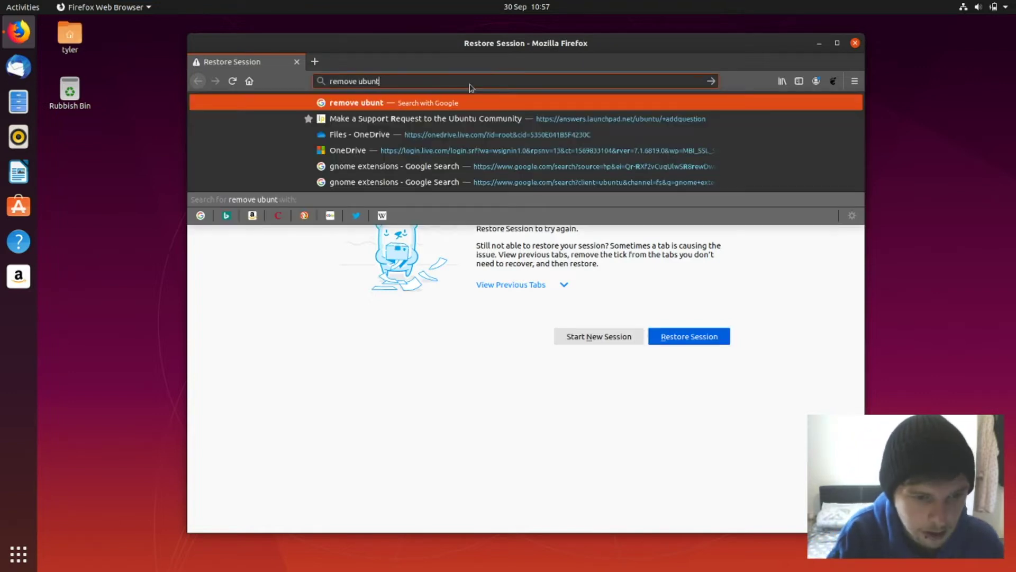
text(u dock)
key(Return)
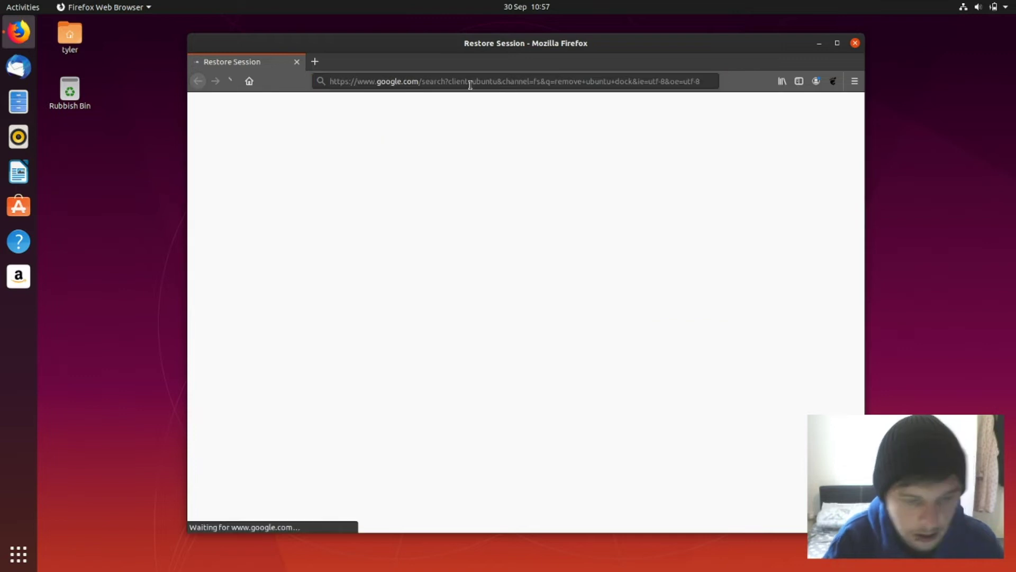
Step: Open the Linux Uprising article on removing Ubuntu Dock and scroll through it
click(374, 375)
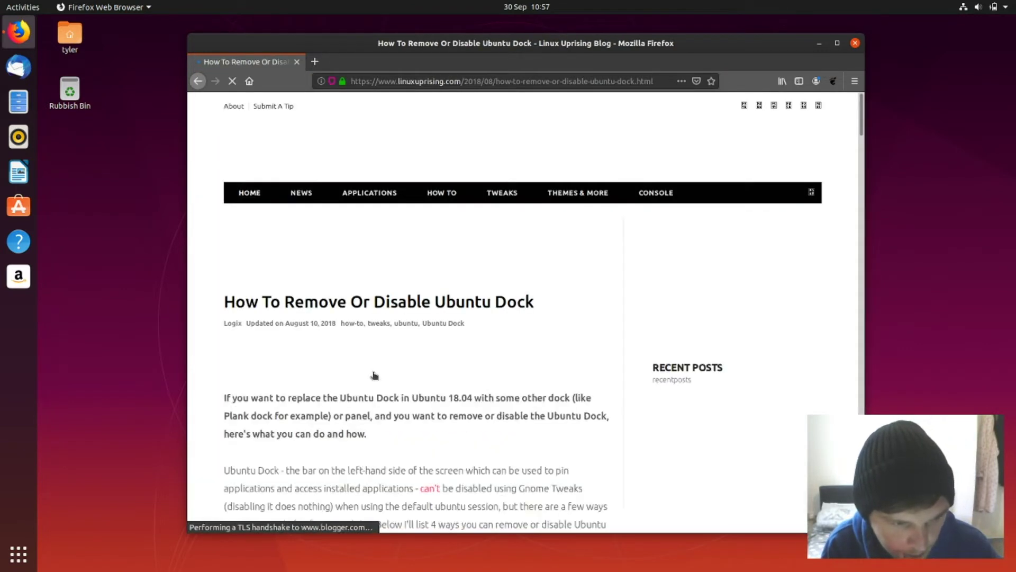
scroll(449, 331, down, 1)
scroll(449, 331, down, 5)
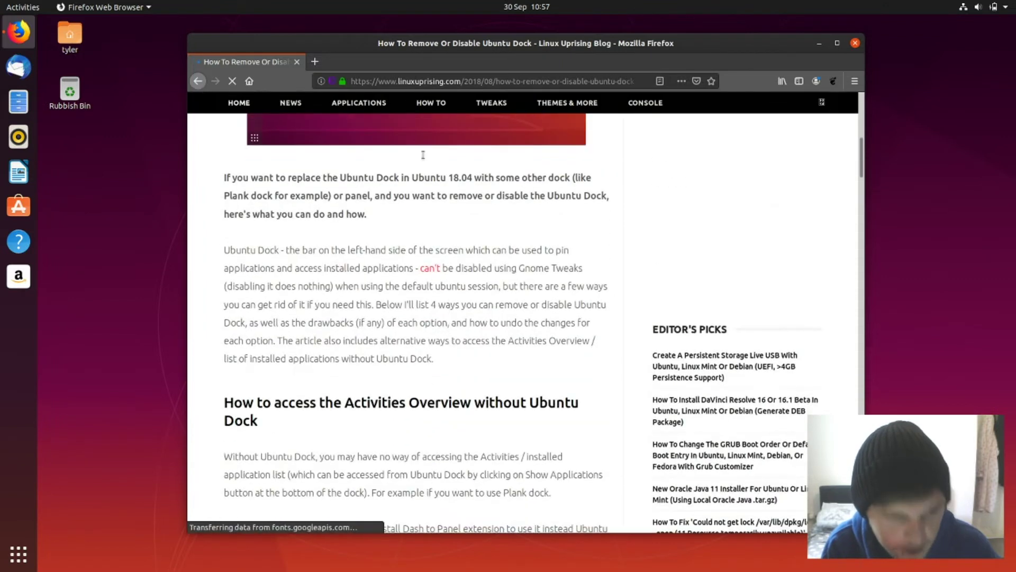
Step: Search Google for 'extension' in a new tab
click(317, 62)
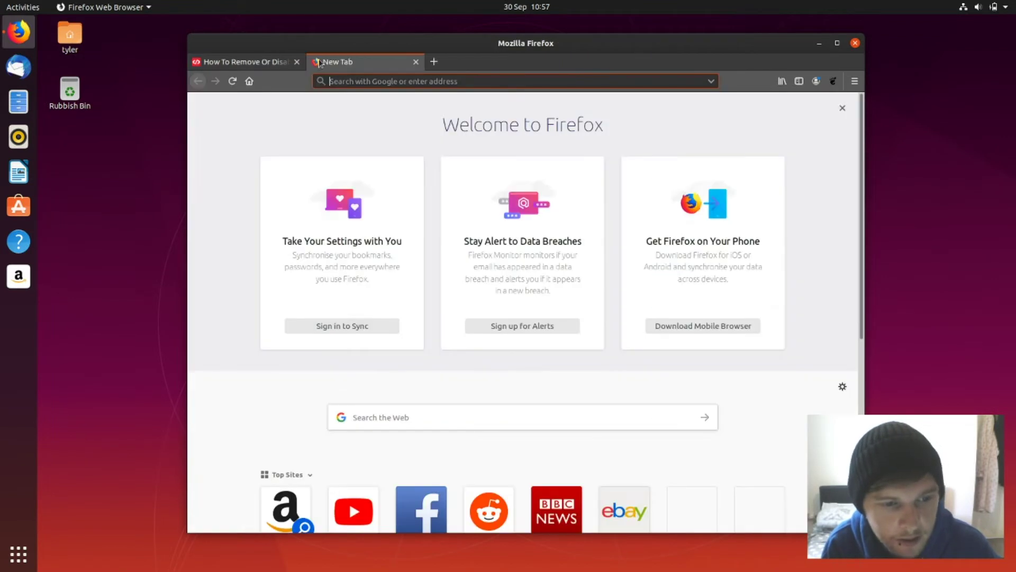
text(exte)
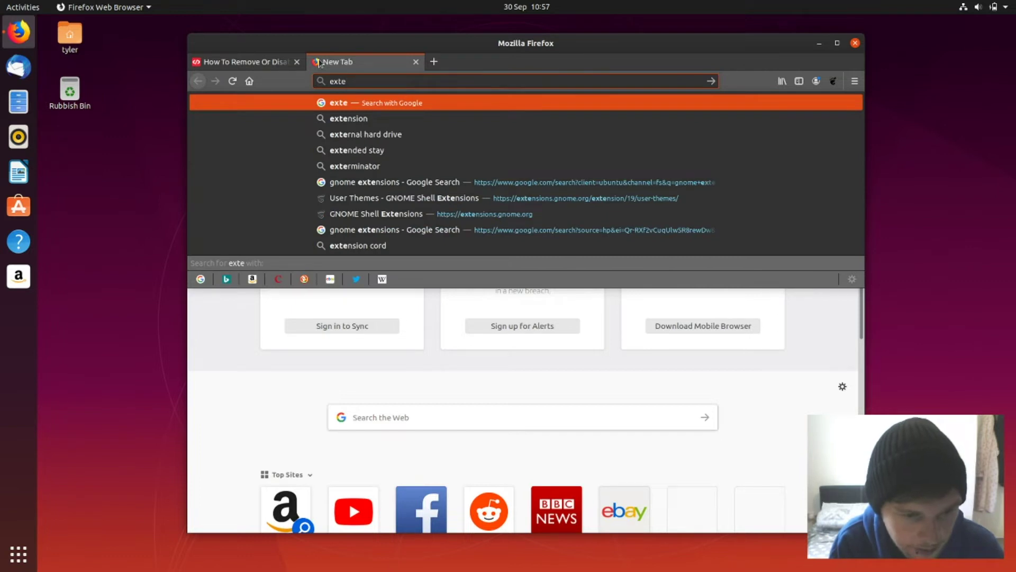
key(Down)
key(Return)
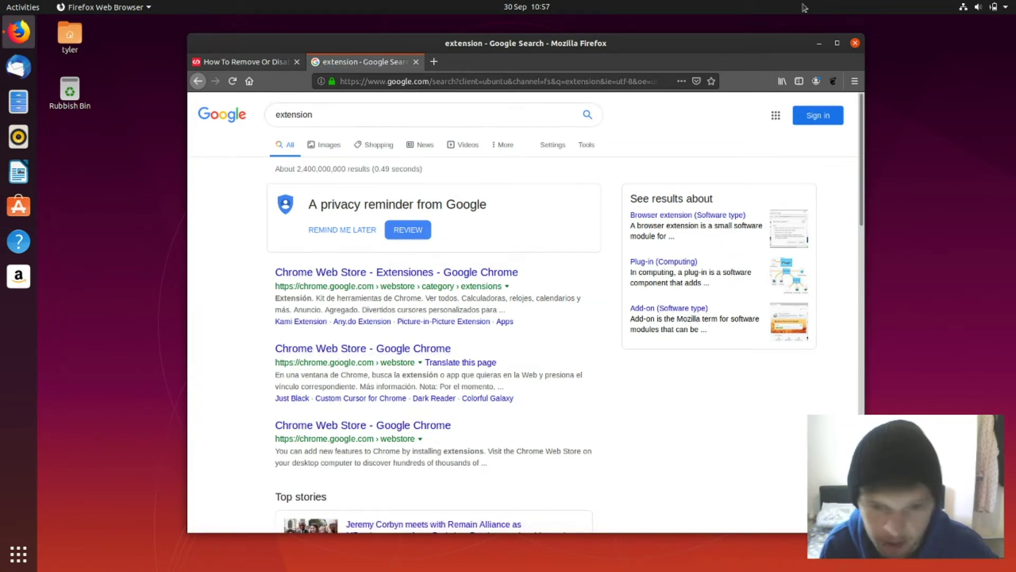
Step: Open extensions.gnome.org and search it for 'dash to p'
click(832, 82)
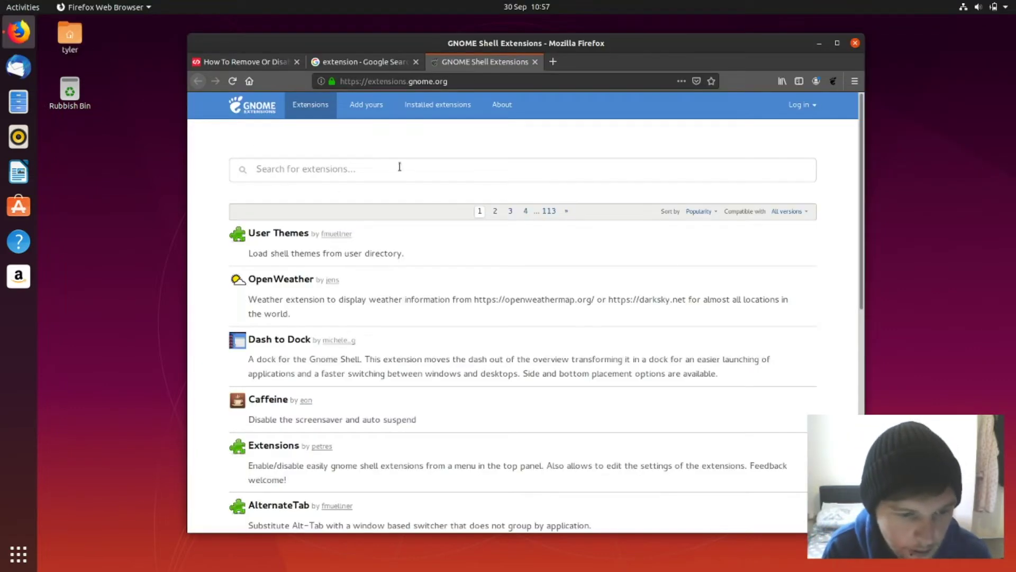
click(399, 167)
text(dash to)
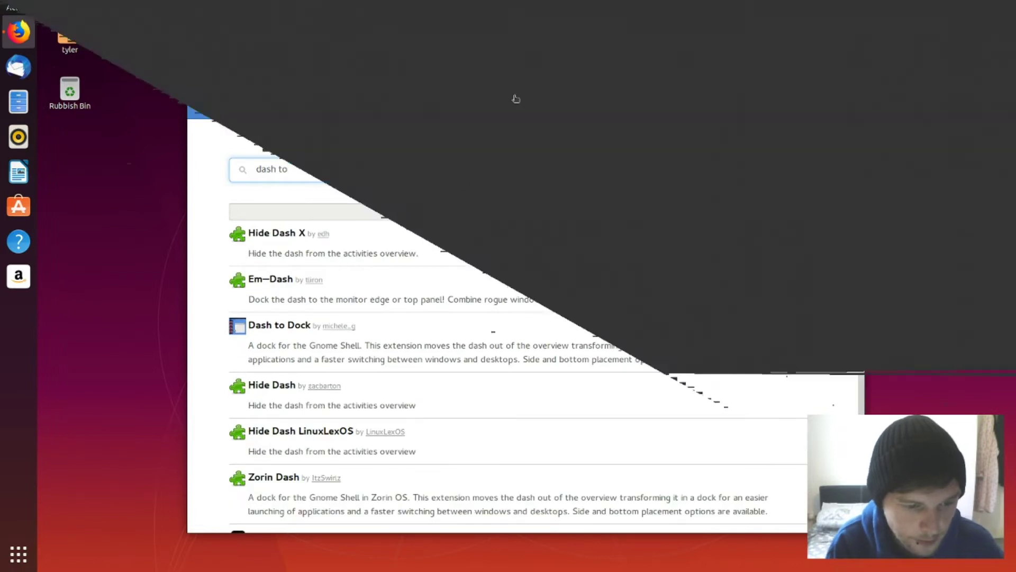
text( p)
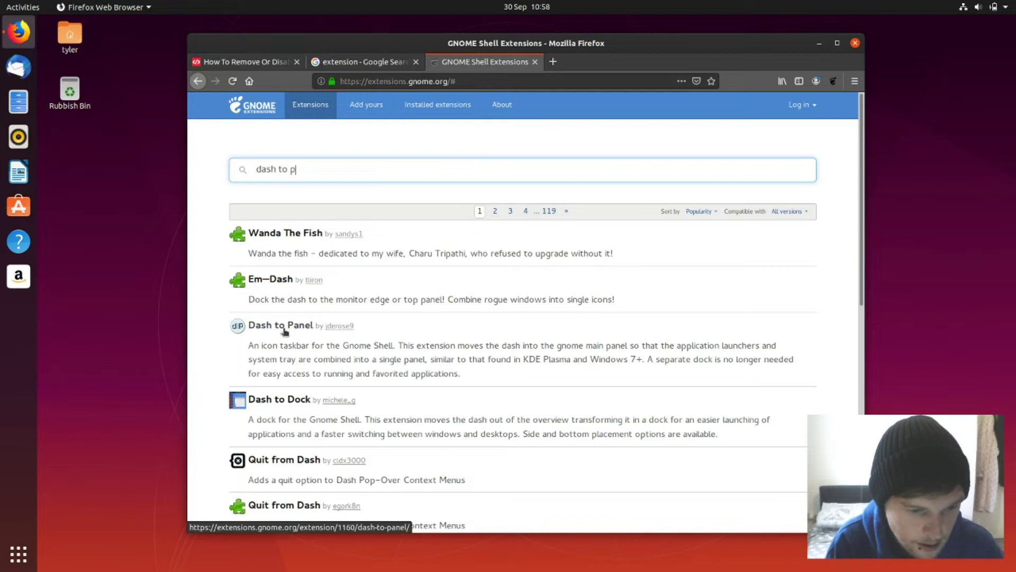
Step: Open the Dash to Dock extension page and switch it on, confirming the install
click(288, 400)
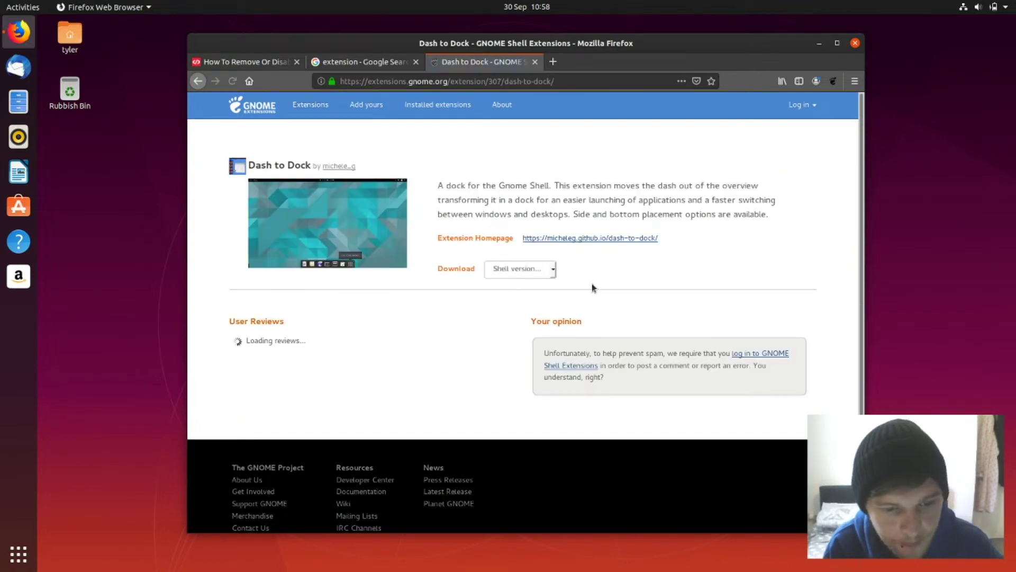
click(775, 167)
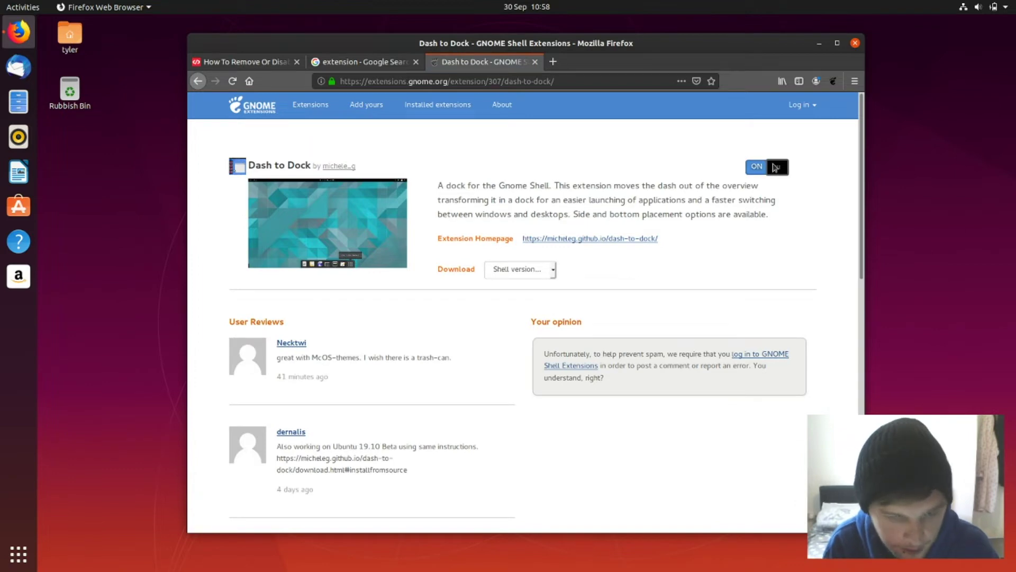
key(Return)
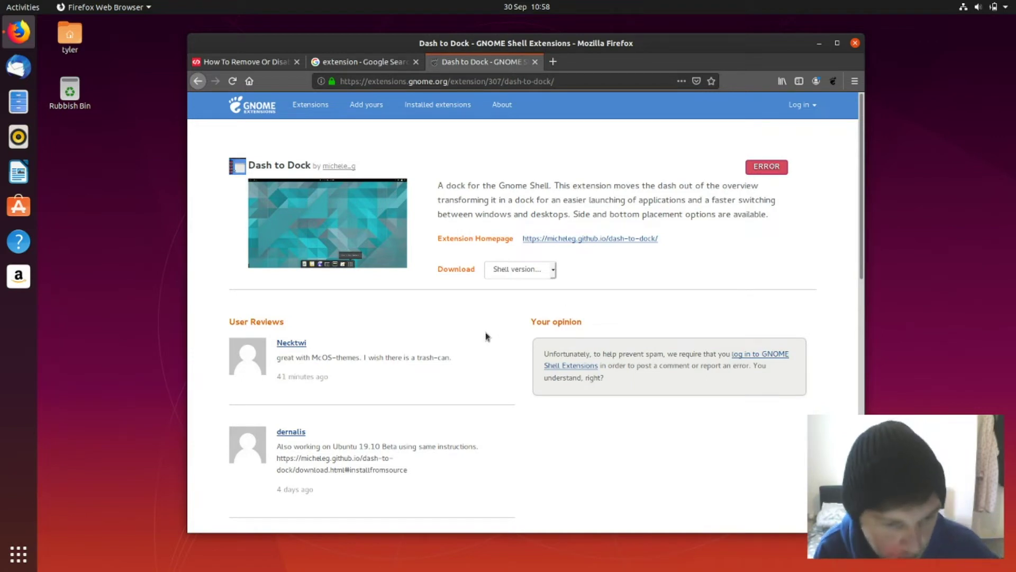
Step: Select the install-from-source link posted in a user review
scroll(394, 397, down, 4)
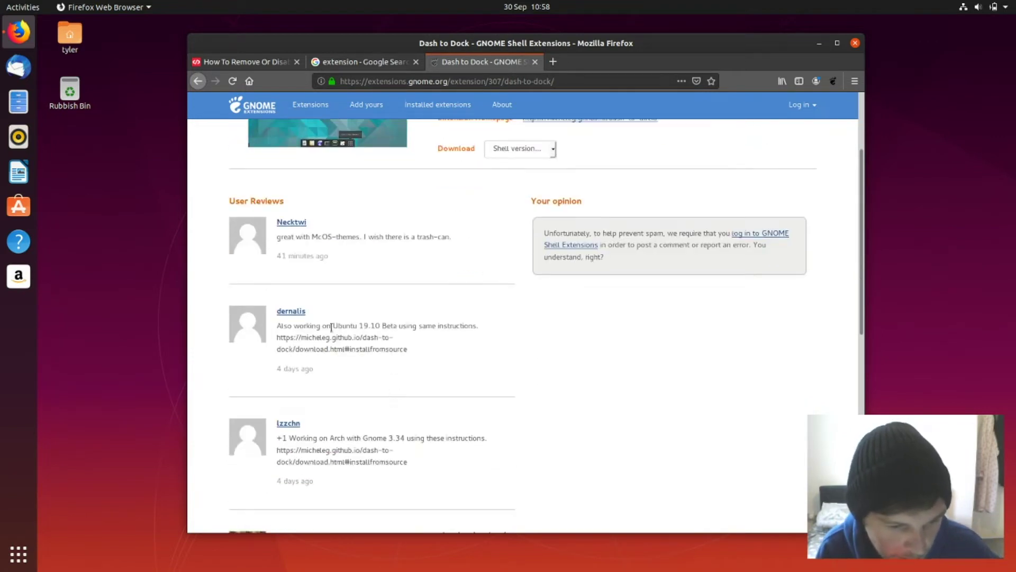
drag(299, 326, 453, 327)
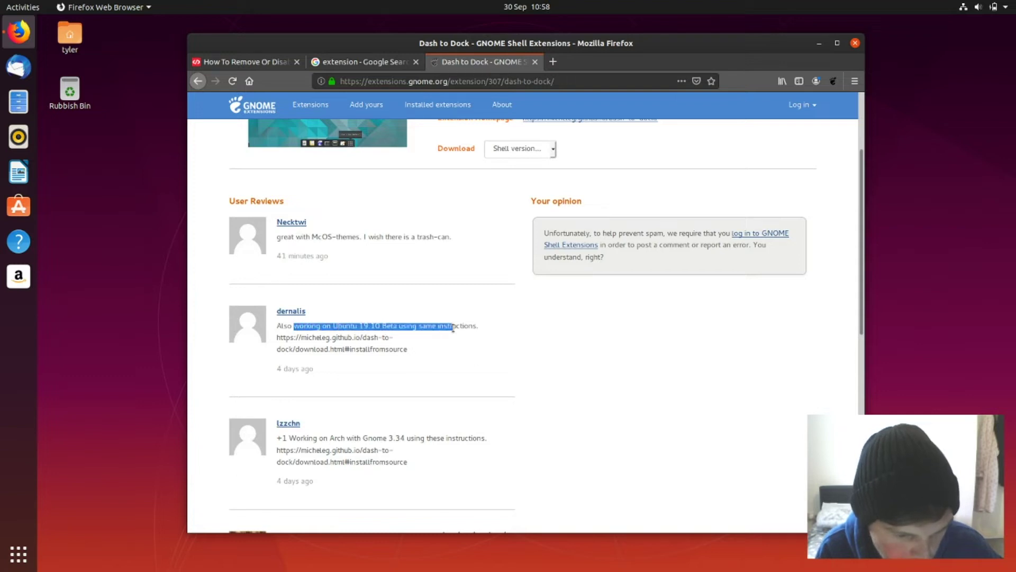
click(426, 362)
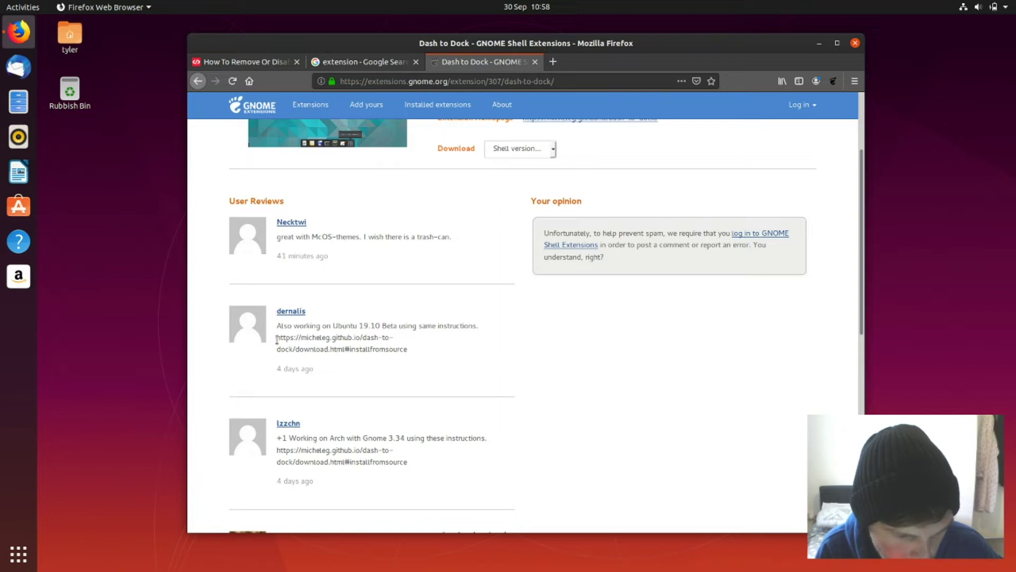
drag(277, 339, 418, 354)
key(ctrl+c)
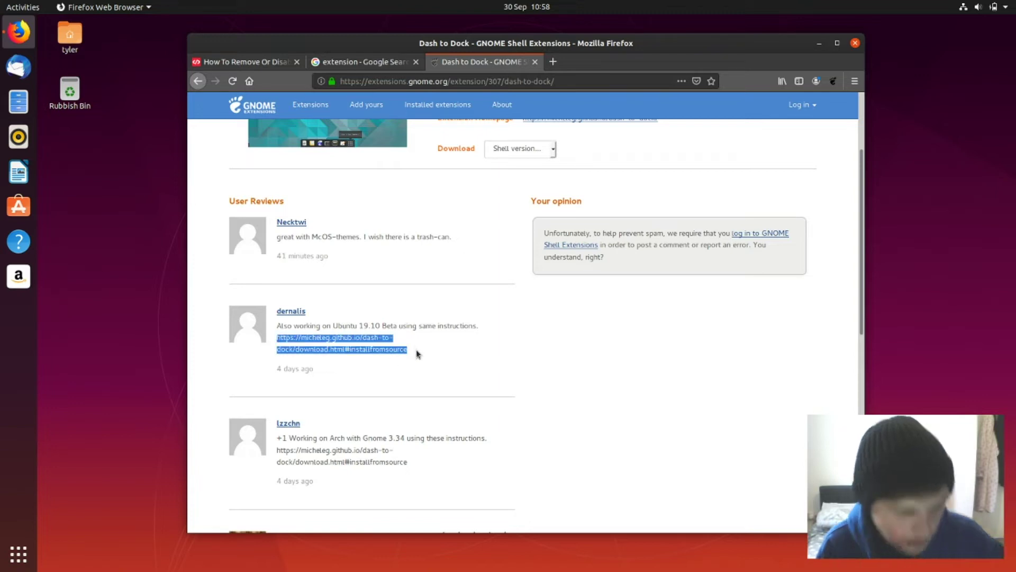
Step: Load the copied install-from-source link in a new tab, then close it and return to the results
key(ctrl+t)
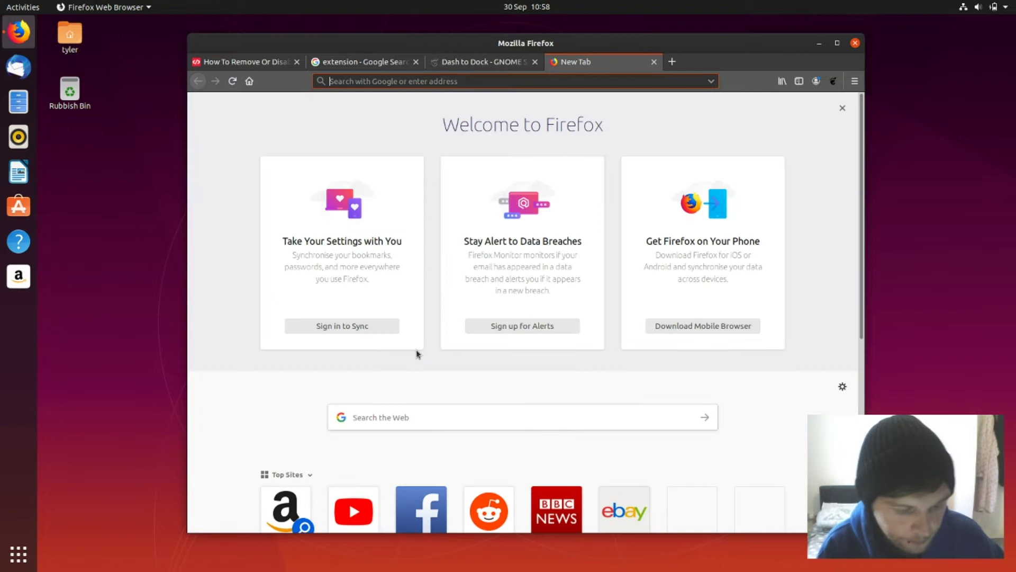
key(ctrl+v)
key(Return)
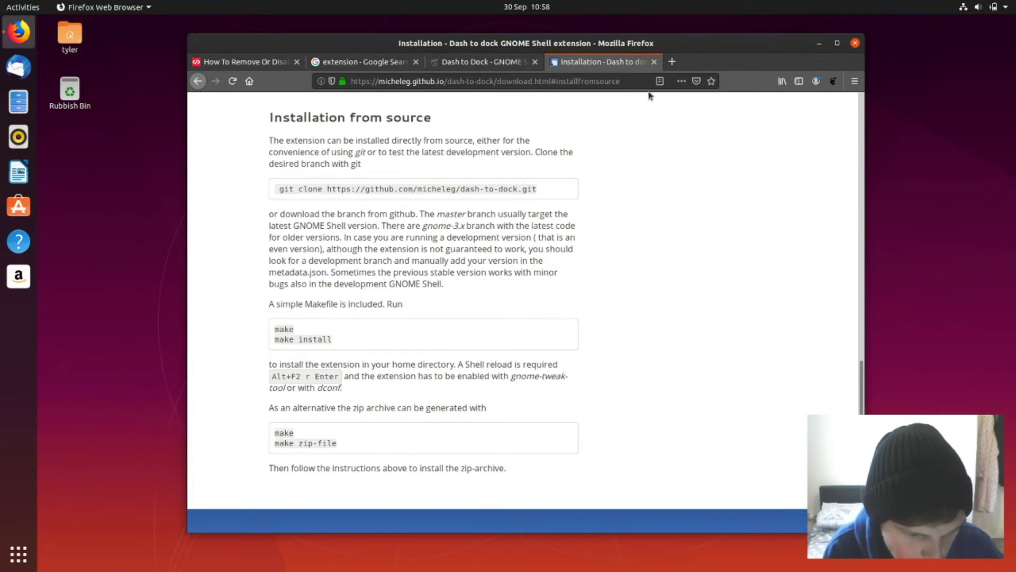
click(654, 62)
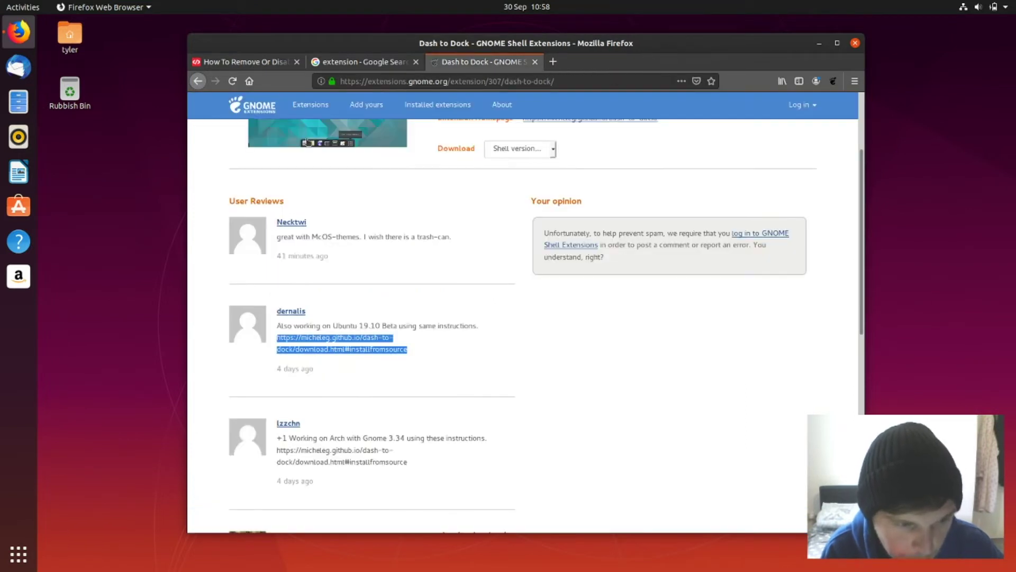
click(376, 72)
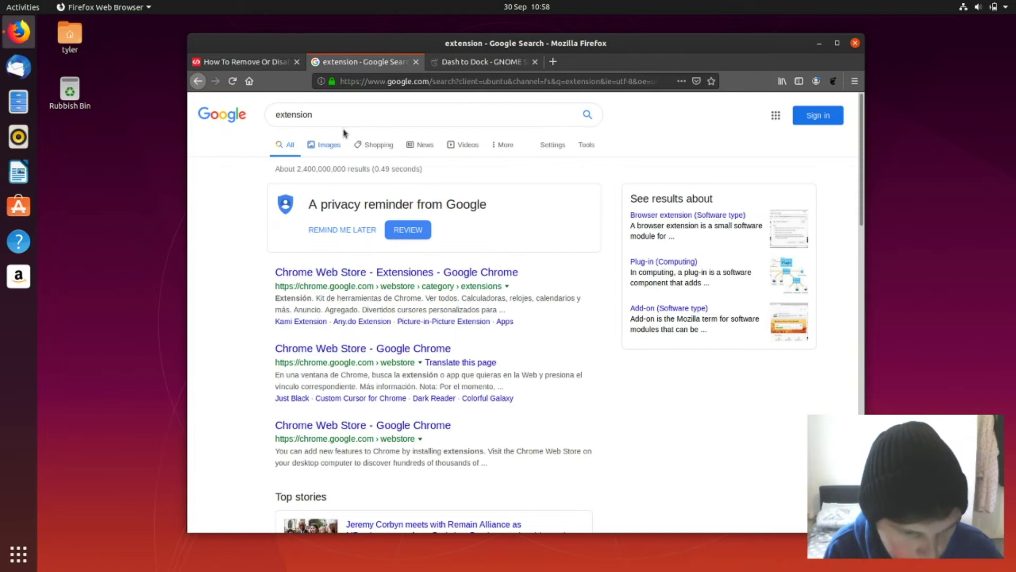
Step: Accept cookies on the Linux Uprising article and select its sudo apt remove gnome-shell-extension-ubuntu-dock command
click(243, 62)
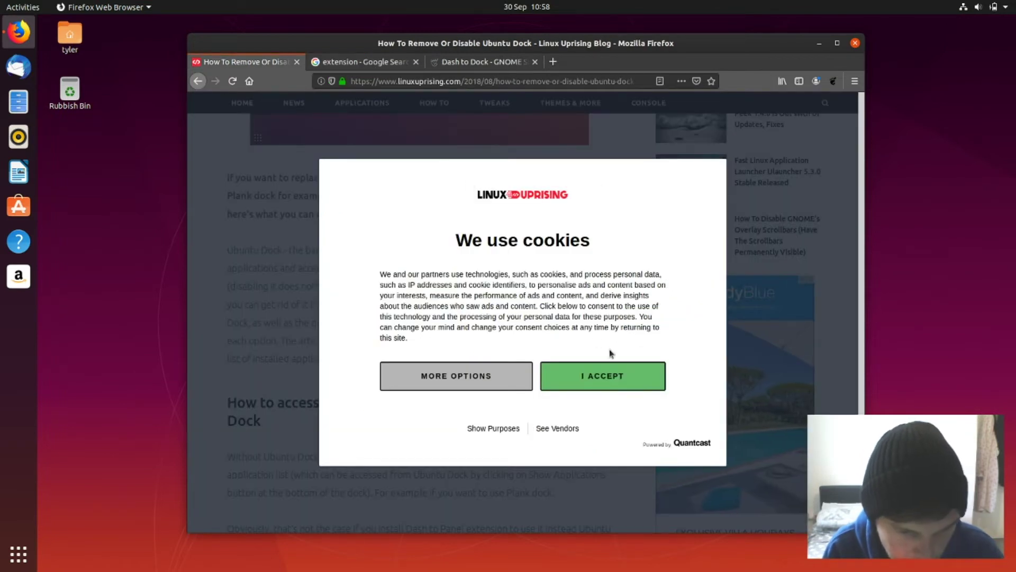
click(637, 390)
scroll(624, 372, down, 10)
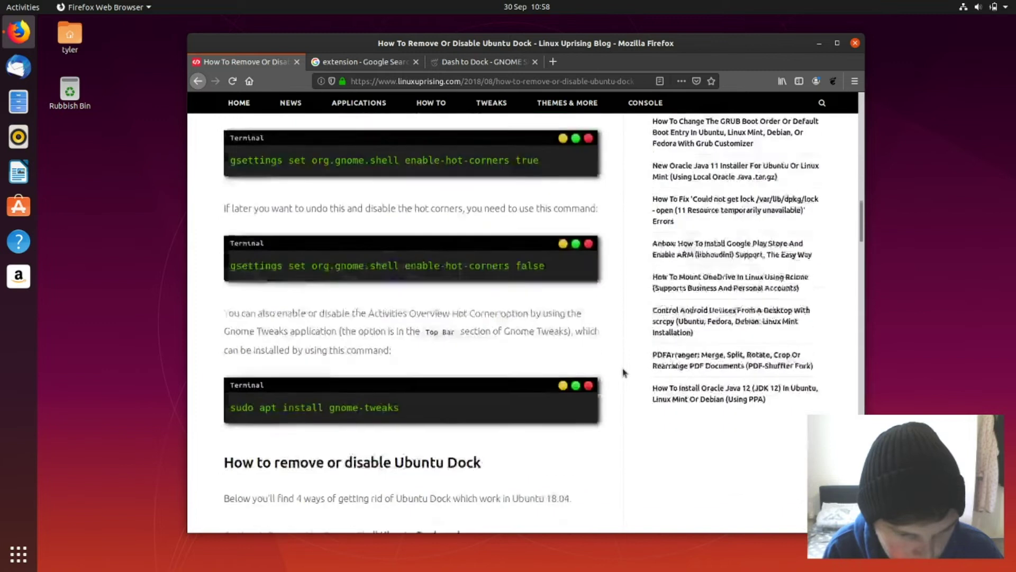
scroll(624, 372, up, 3)
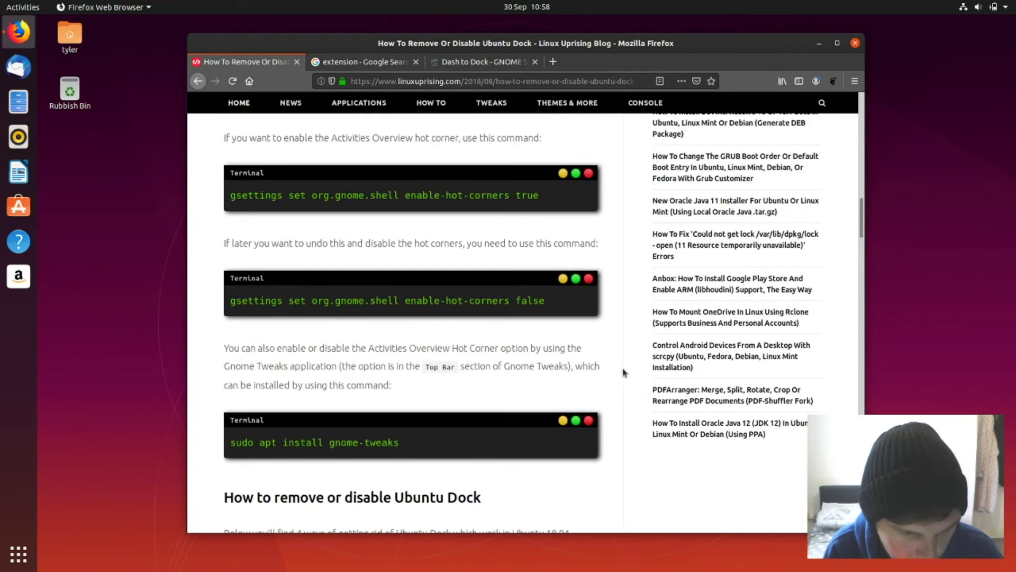
scroll(623, 373, down, 10)
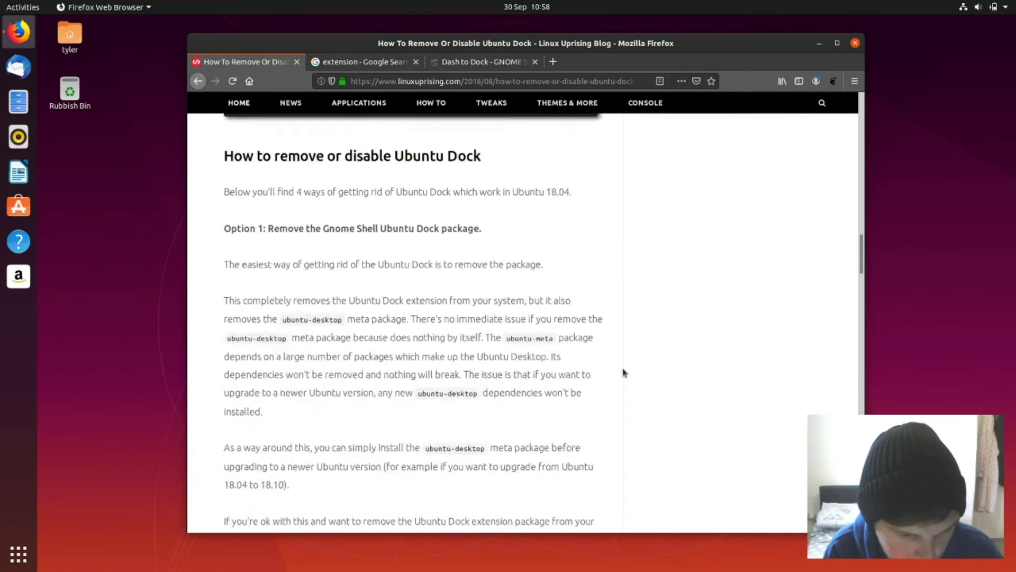
scroll(623, 372, down, 2)
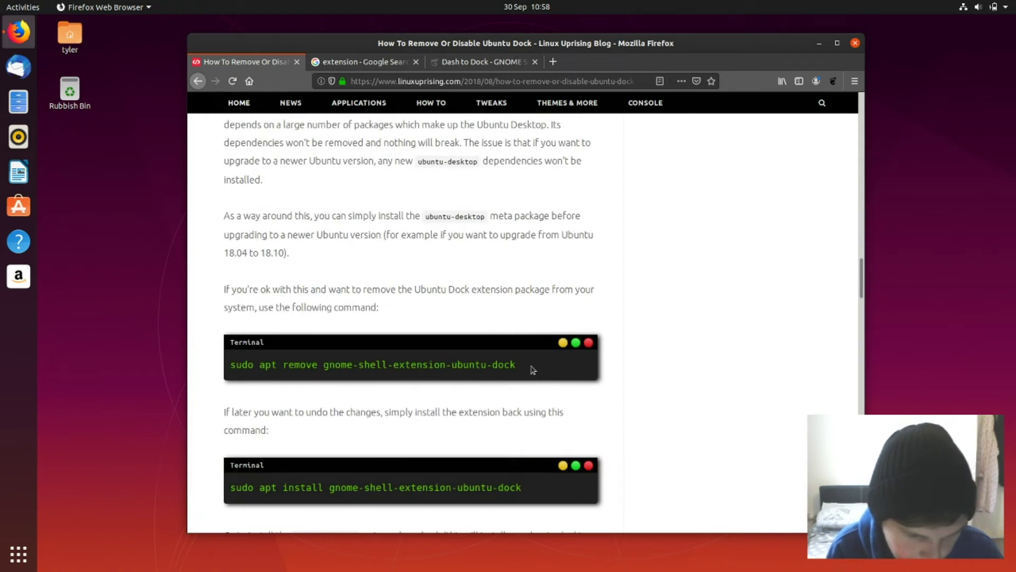
drag(532, 367, 241, 369)
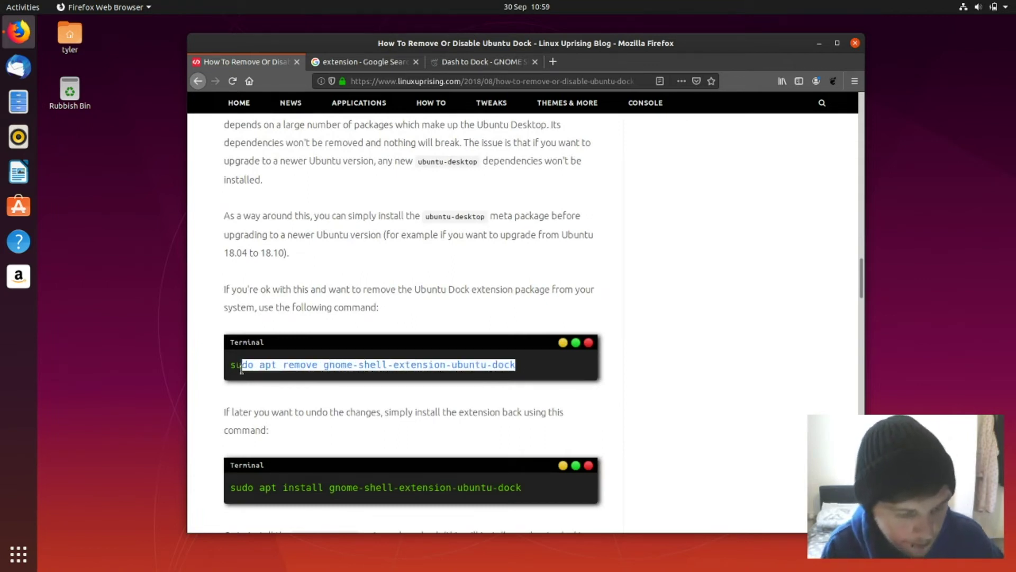
Step: Launch Terminal from the Activities search
key(super)
text(terminal)
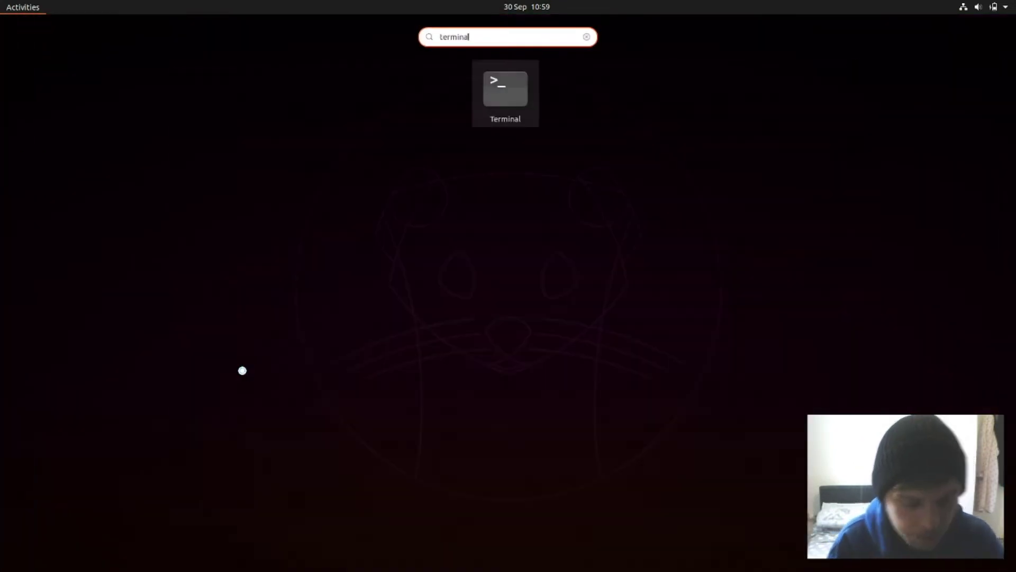
key(Return)
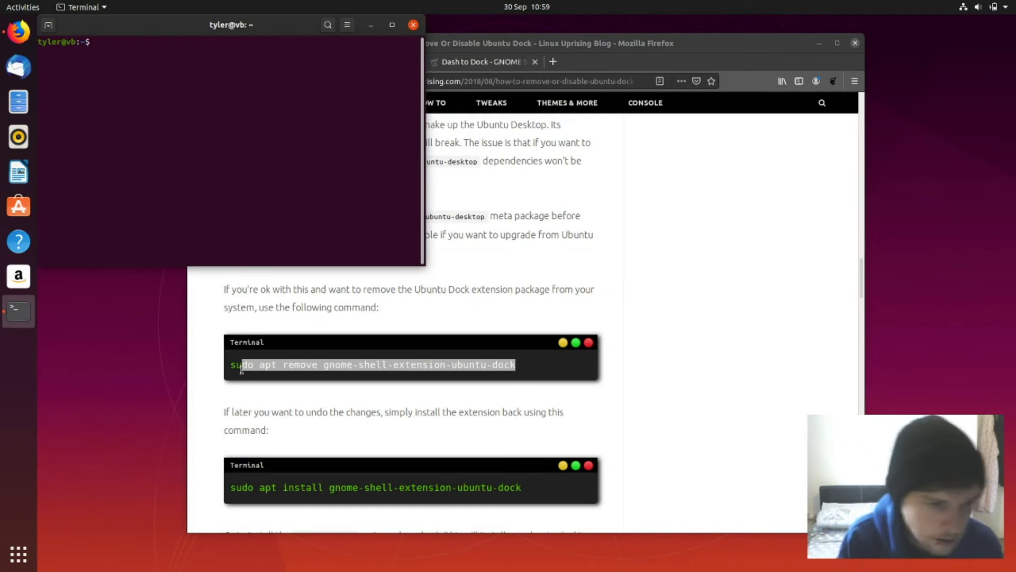
Step: Remove gnome-shell-extension-ubuntu-dock with sudo, confirming with y, then run sudo apt install plank -y
text(do apt remove gnome-shell-extension-ubuntu-dock)
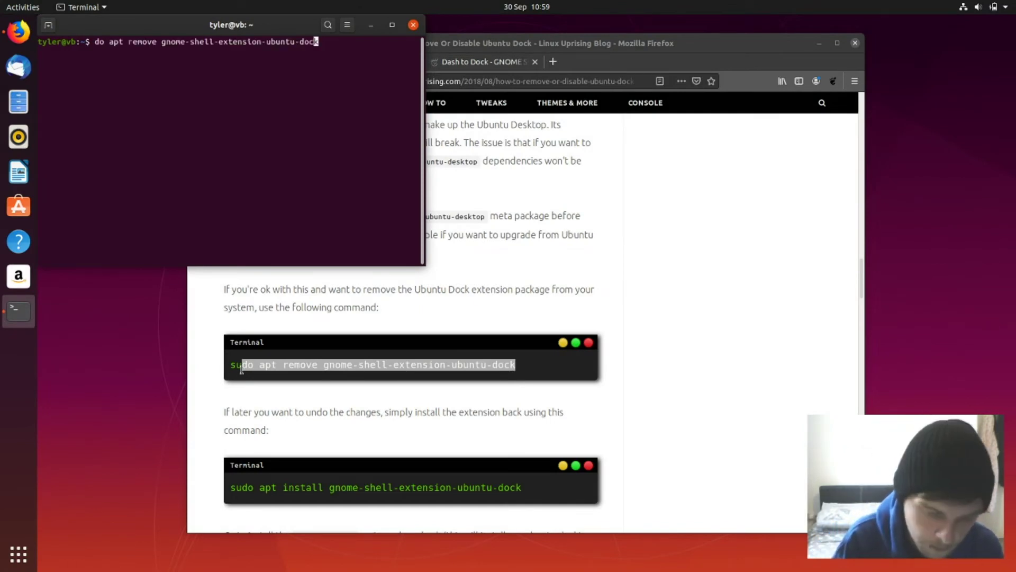
key(Left)
key(Left)
key(Left)
key(Left)
key(Left)
key(Left)
key(Left)
key(Left)
key(Left)
key(Left)
key(Left)
key(Left)
key(Left)
key(Left)
key(Left)
key(Left)
key(Left)
key(Left)
key(Left)
key(Left)
key(Left)
key(Left)
key(Left)
key(Left)
key(Left)
key(Left)
key(Left)
key(Left)
key(Left)
text(su)
key(Return)
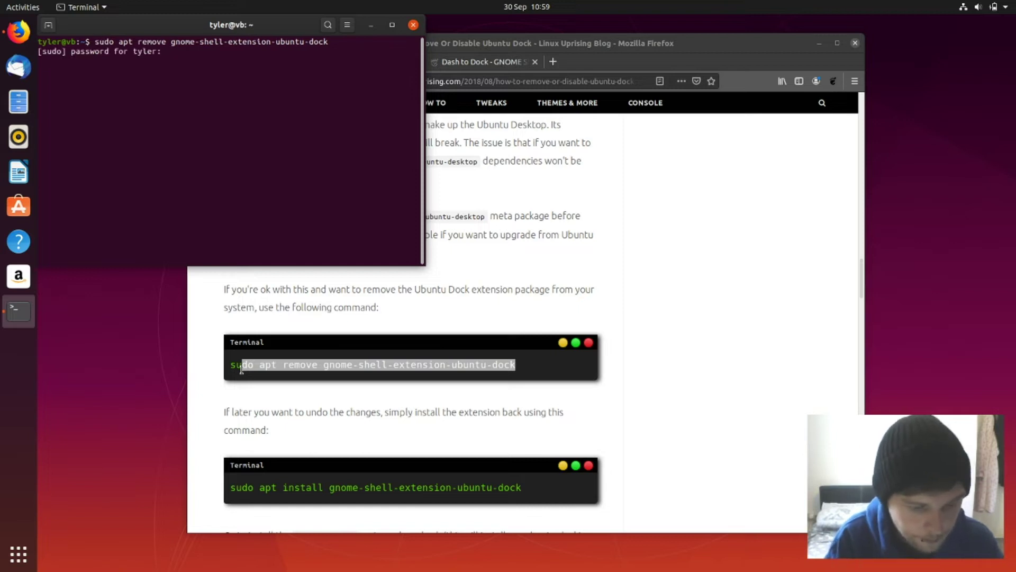
key(Return)
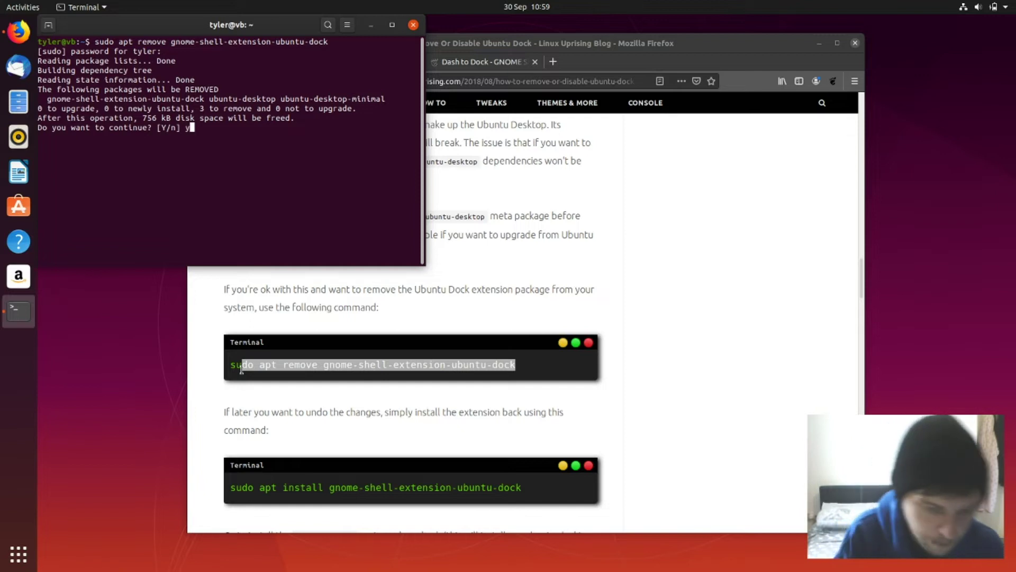
text(y)
key(Return)
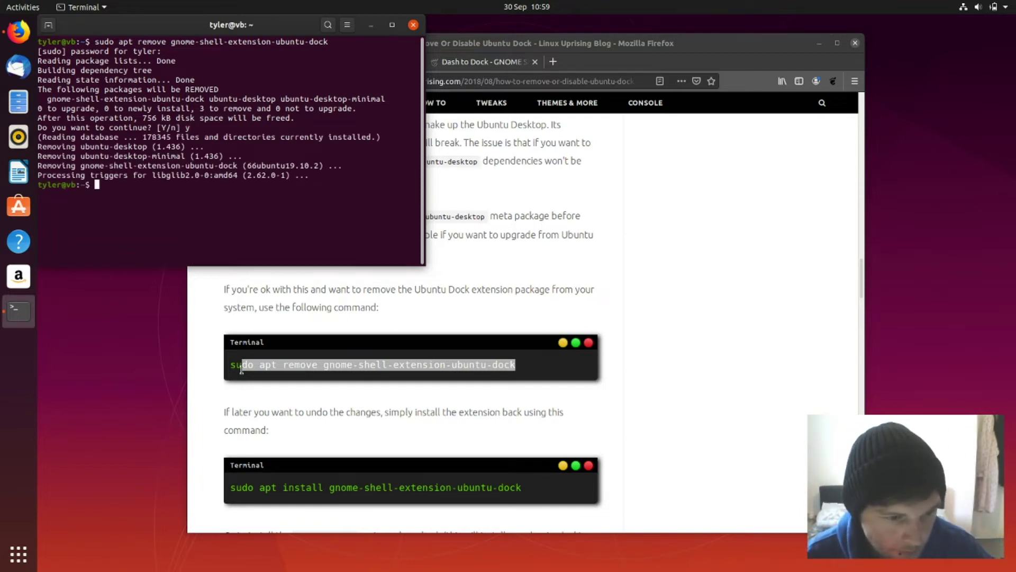
text(sudo apt install plank)
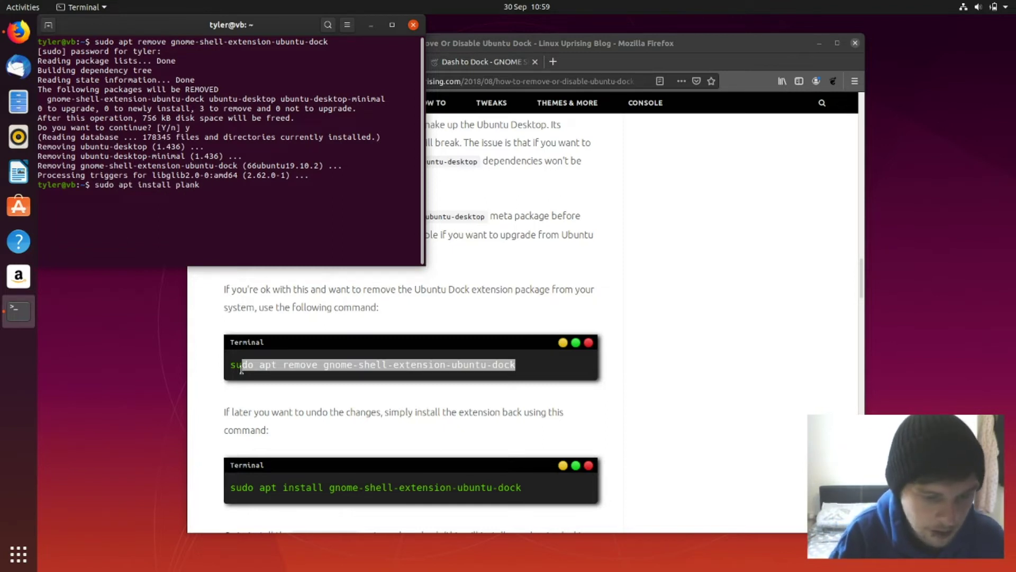
text( -y)
key(Return)
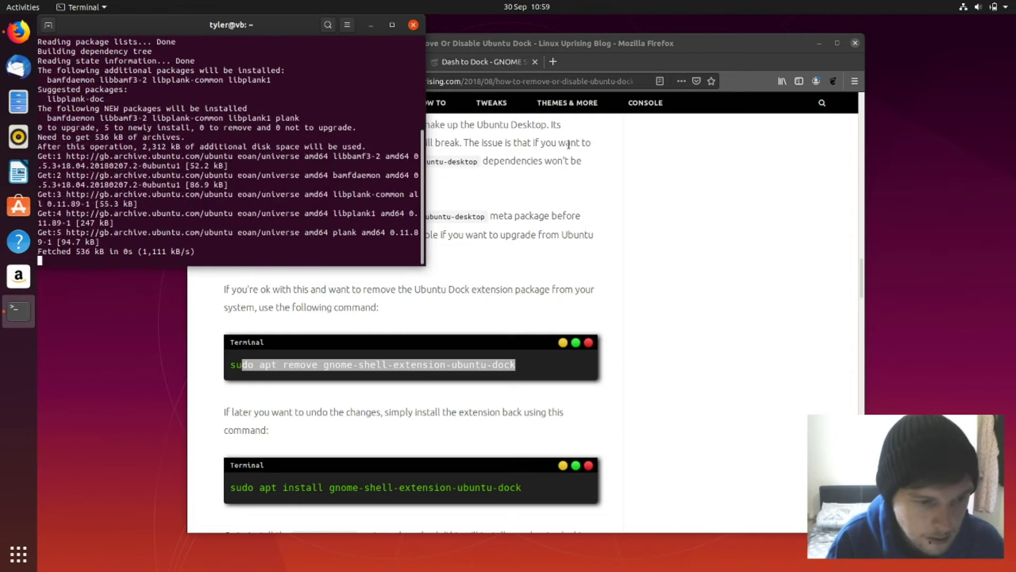
Step: Search the web for 'ubuntu plank themes'
click(497, 77)
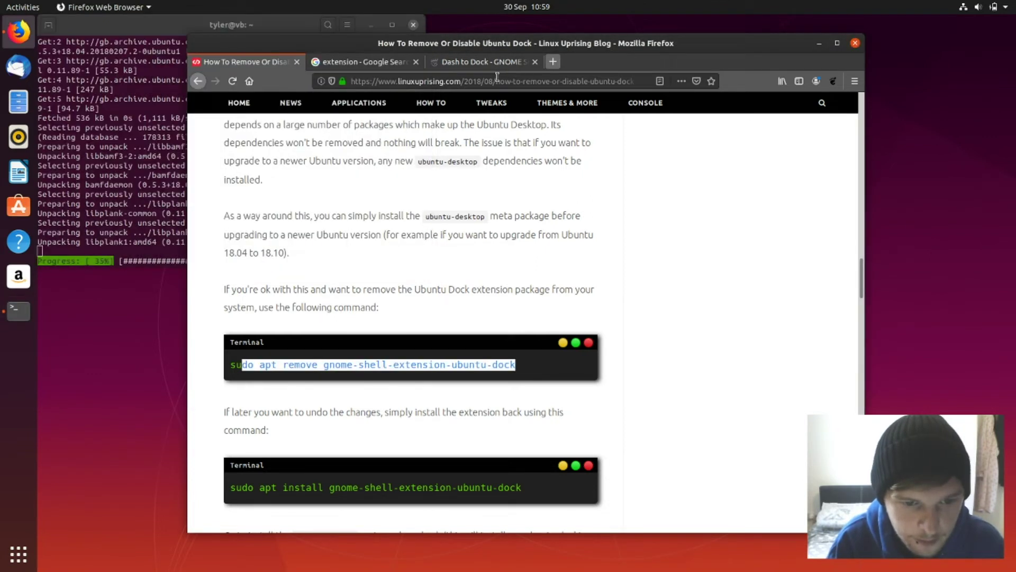
click(497, 78)
text(ubuntu pp)
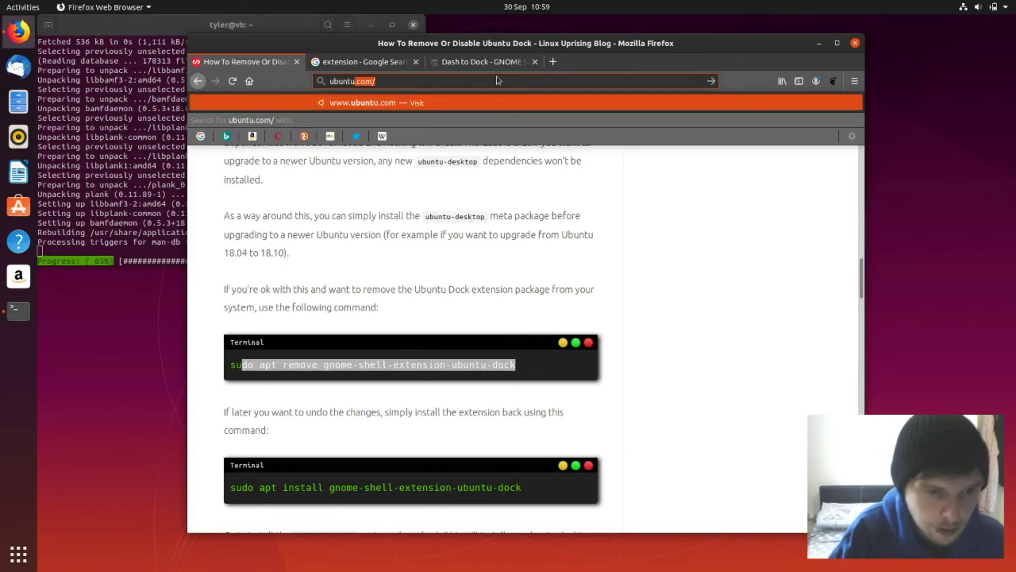
key(BackSpace)
text(lank themes)
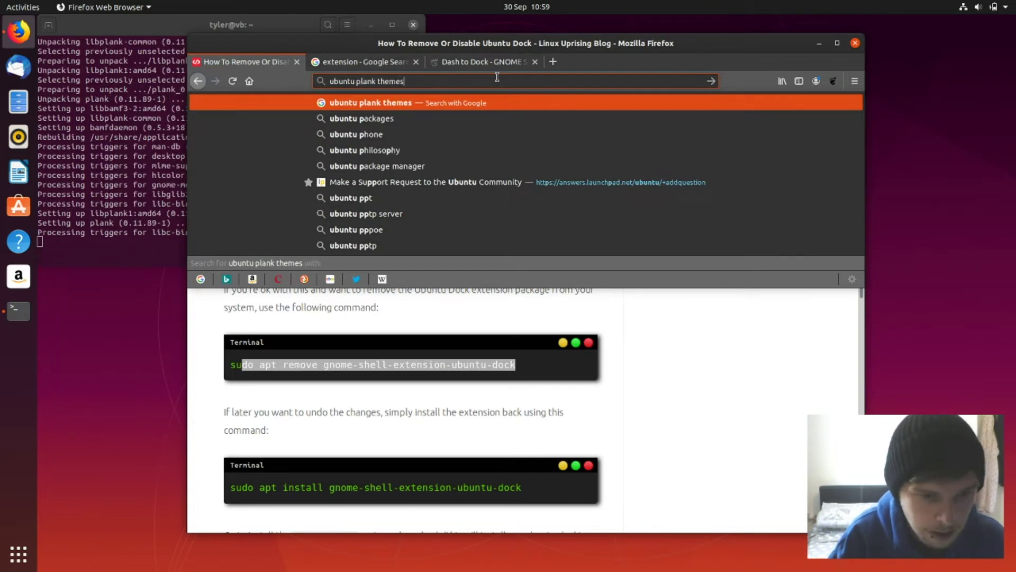
key(Return)
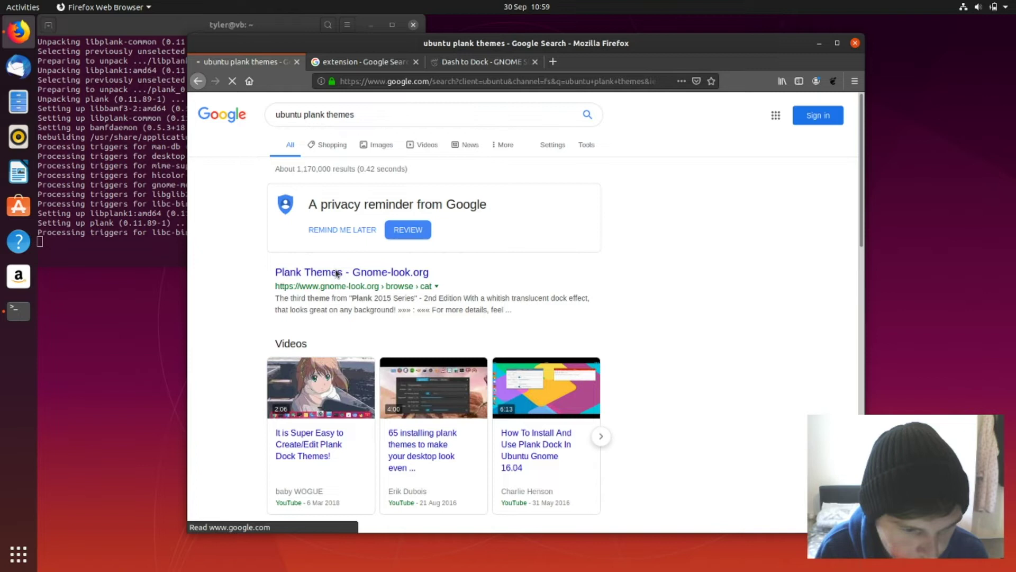
Step: Open the '3 Awesome Themes For Plank' article and download Ken Harkey's plank-themes-master.zip
scroll(336, 275, down, 8)
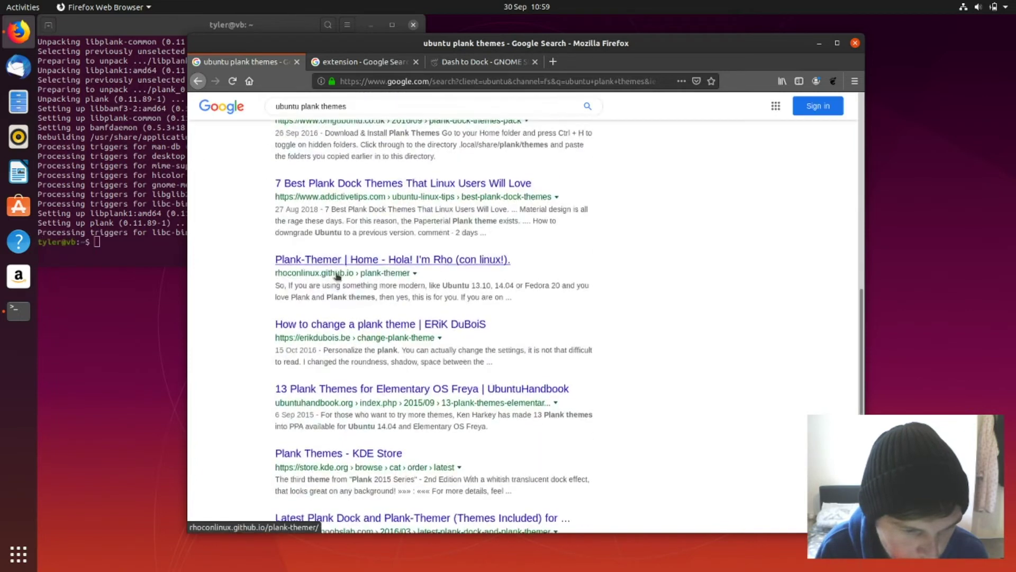
scroll(337, 276, up, 3)
click(309, 289)
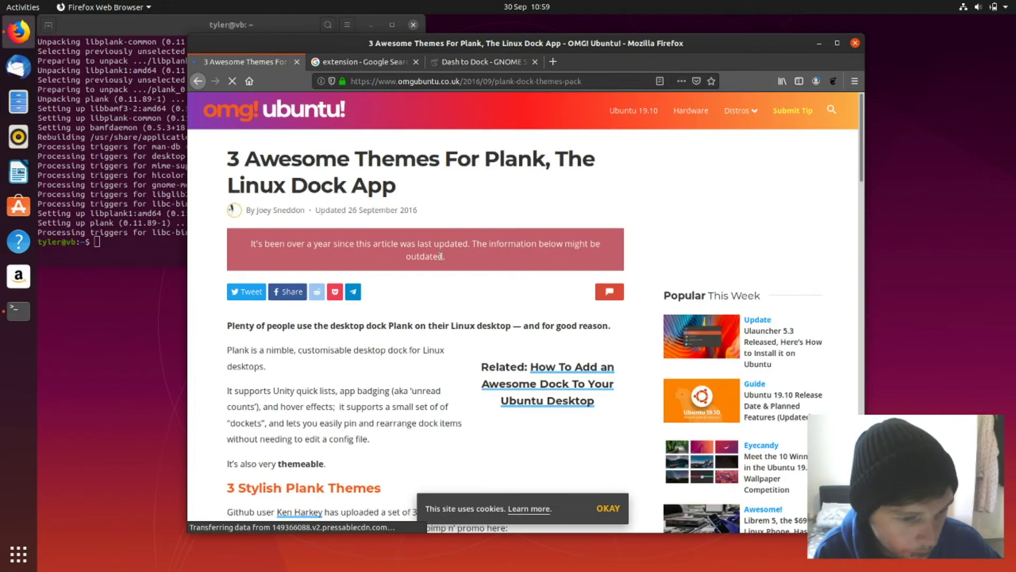
scroll(392, 207, down, 3)
scroll(442, 258, down, 4)
scroll(450, 276, down, 3)
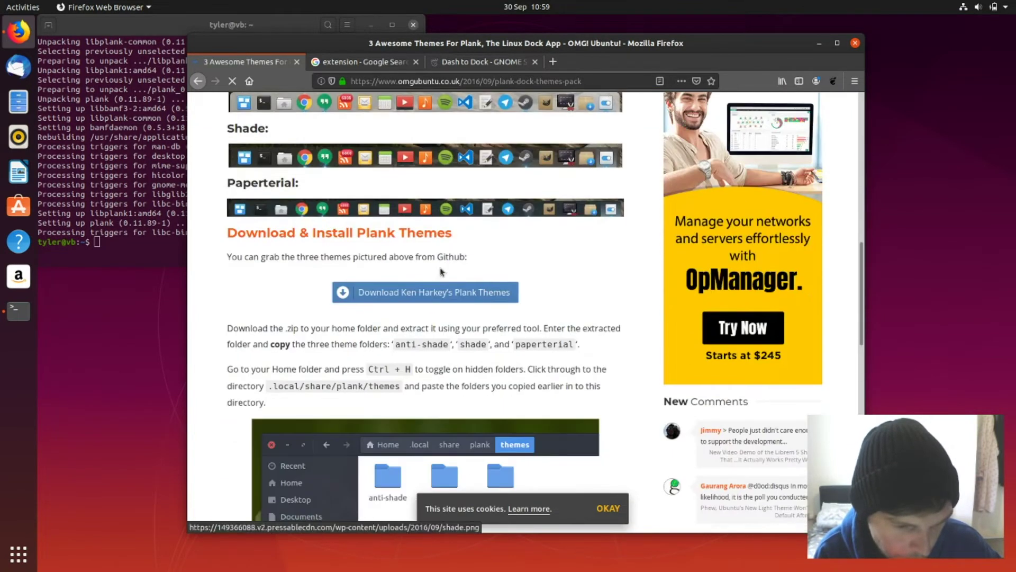
click(458, 294)
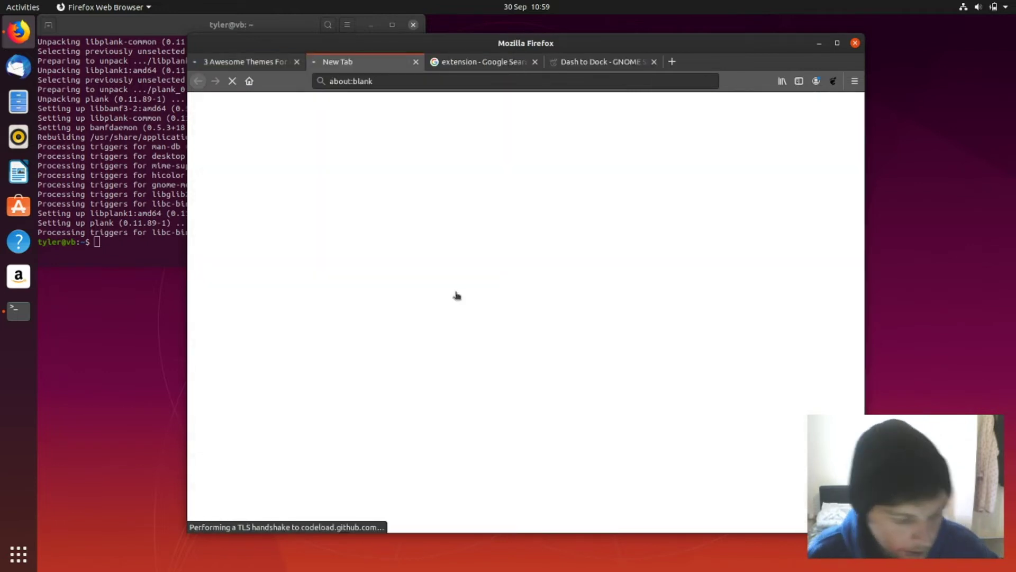
Step: Look up Plank in the Activities search, then return to Firefox
key(super)
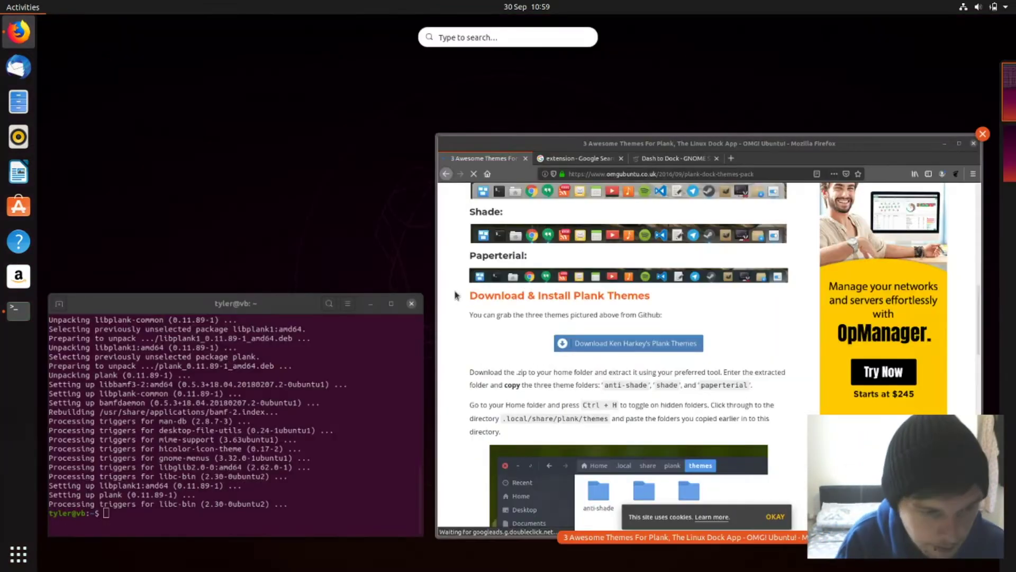
text(plank)
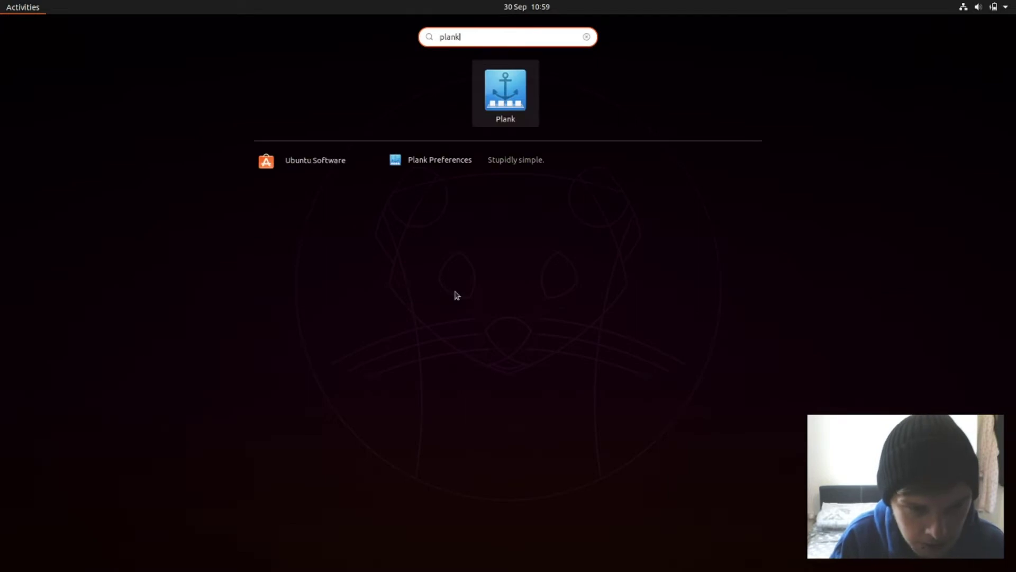
key(Escape)
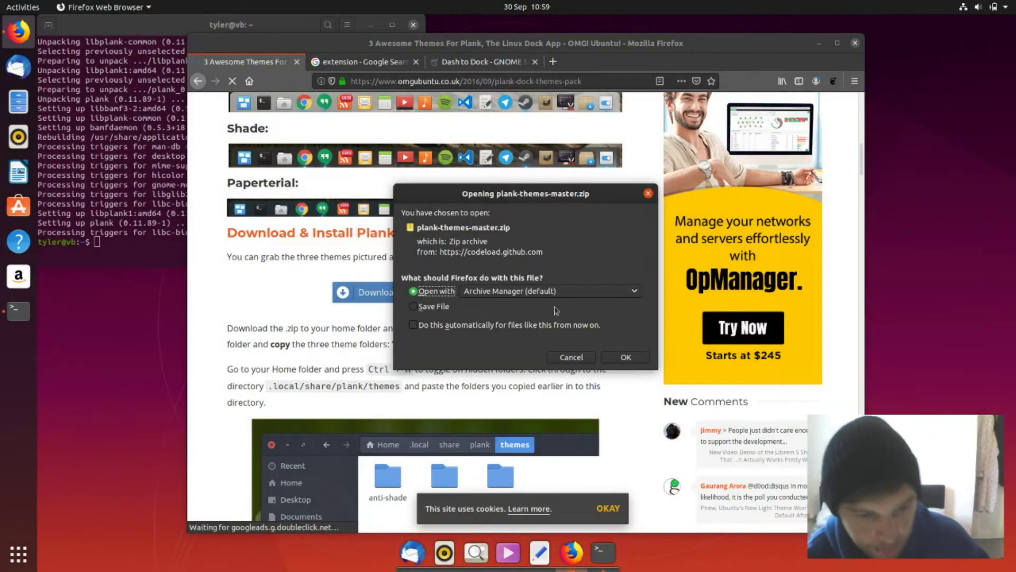
Step: Open the archive in Archive Manager and choose to extract the anti-shade and shade folders
click(636, 360)
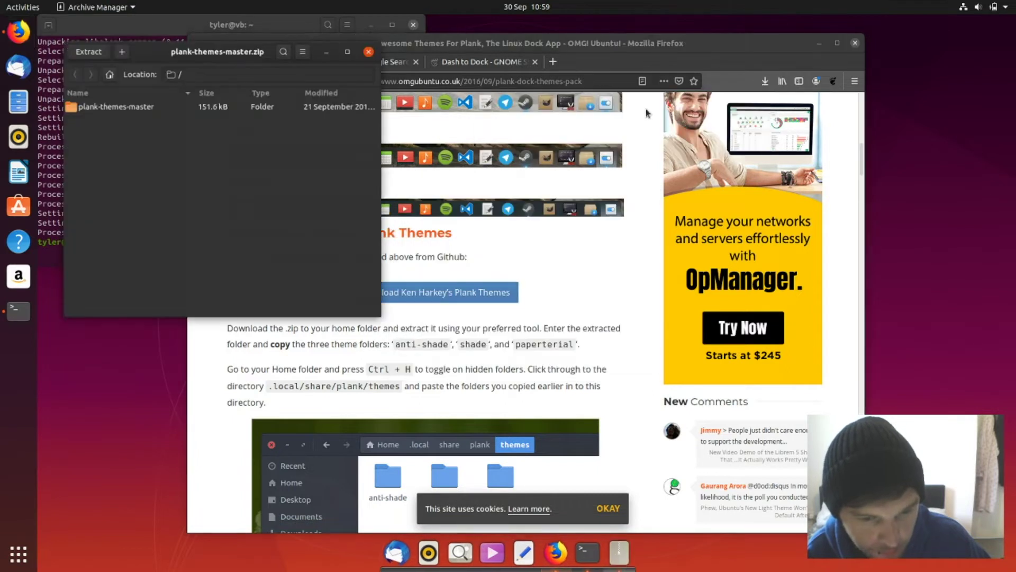
double_click(153, 109)
click(99, 150)
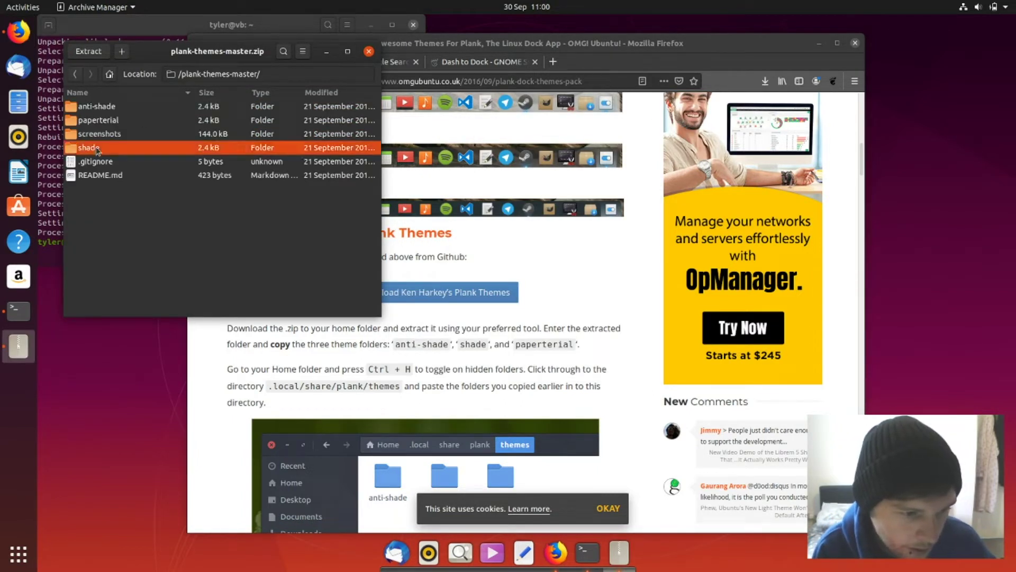
ctrl+click(106, 107)
right_click(119, 111)
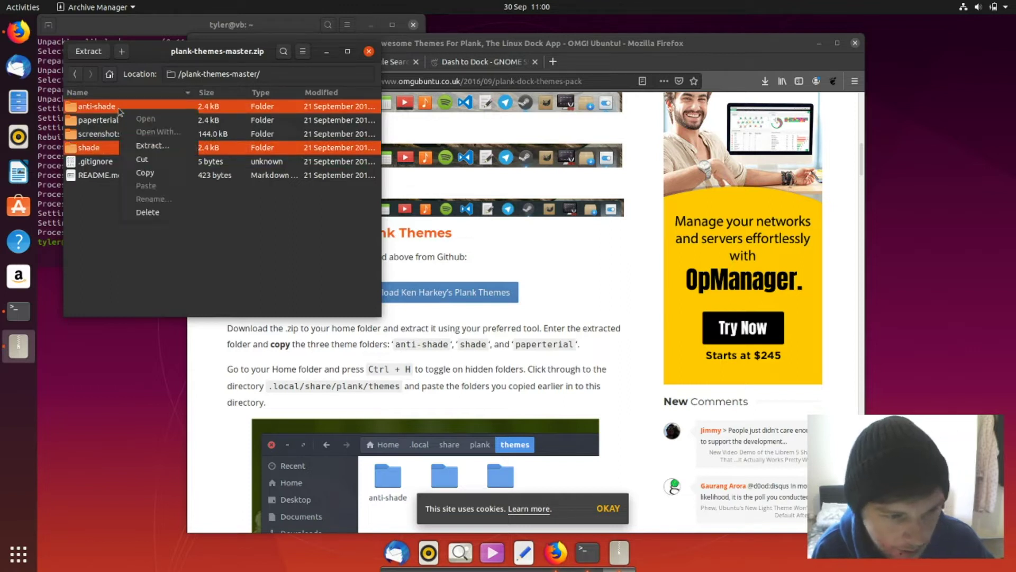
click(153, 149)
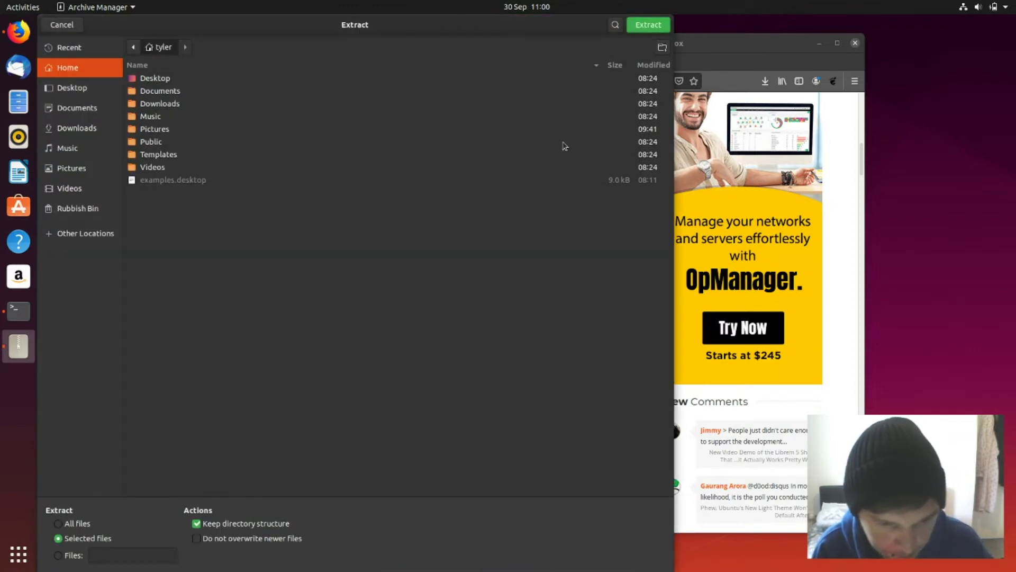
Step: Extract them into the hidden .local/share/plank/themes folder
key(ctrl+h)
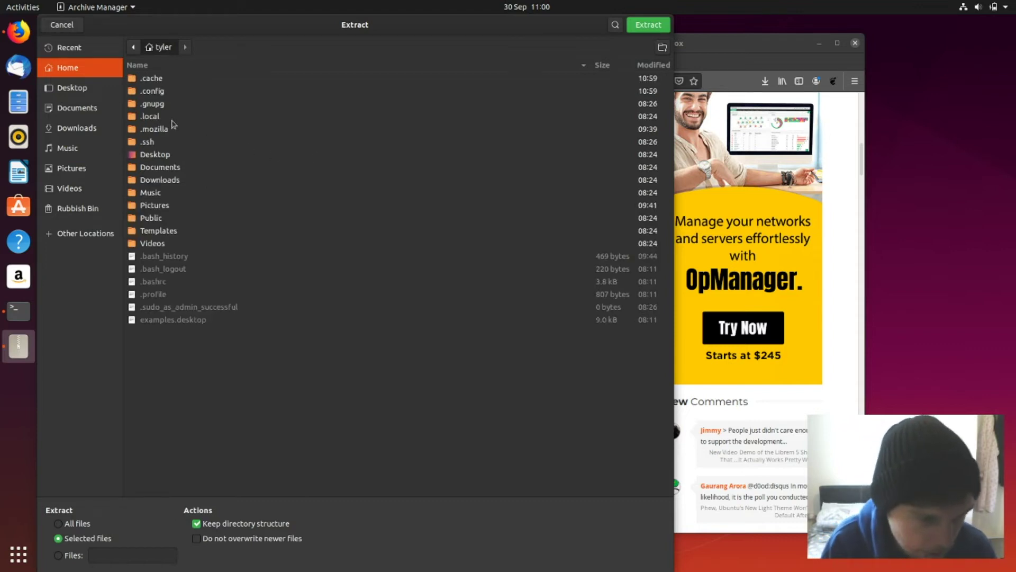
double_click(172, 118)
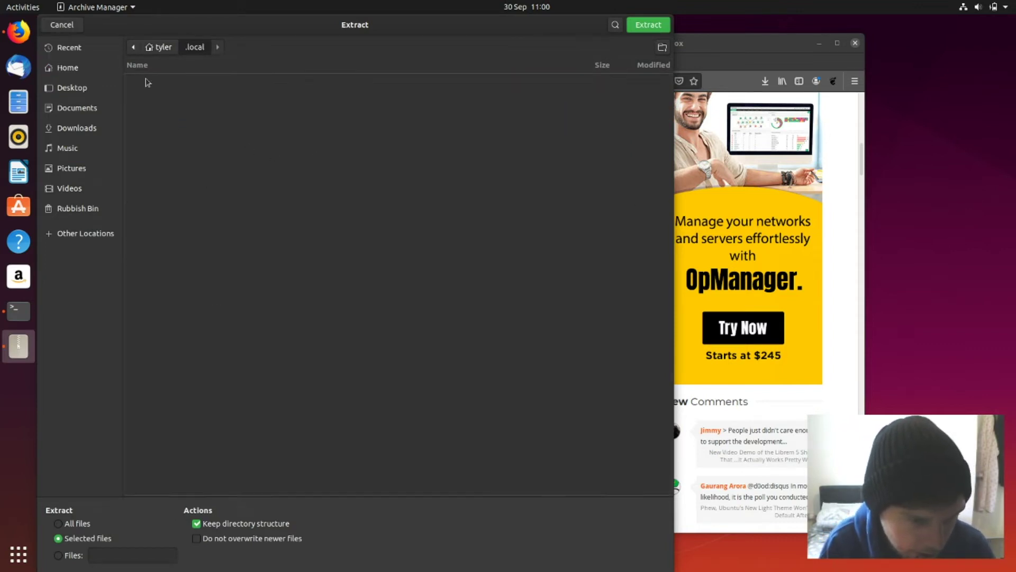
double_click(147, 79)
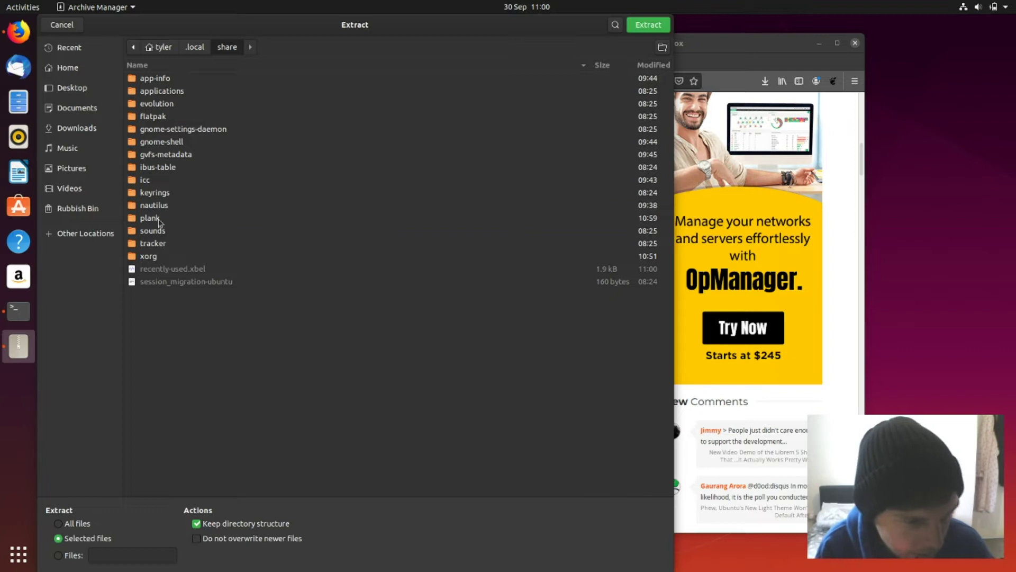
double_click(150, 219)
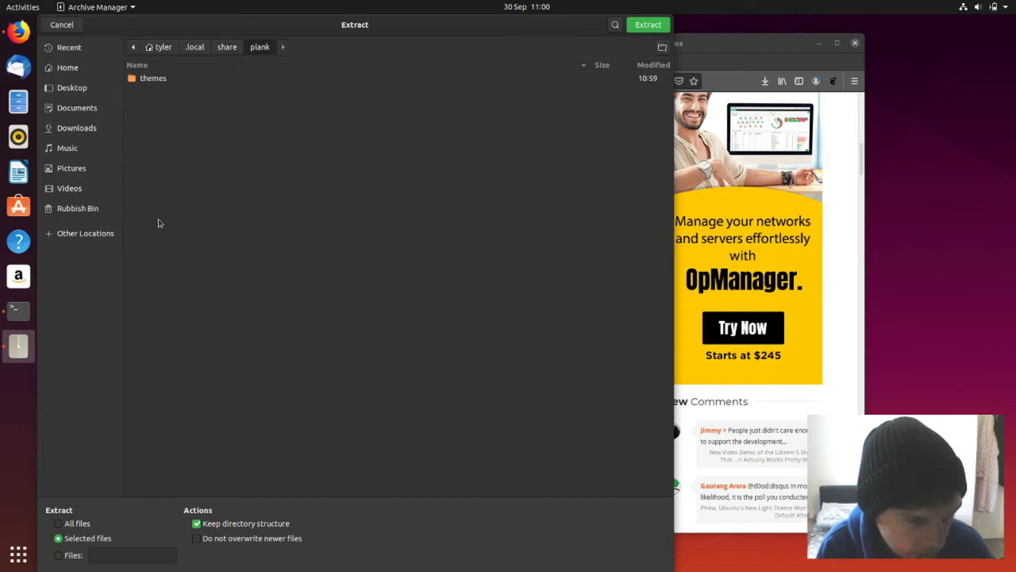
double_click(155, 82)
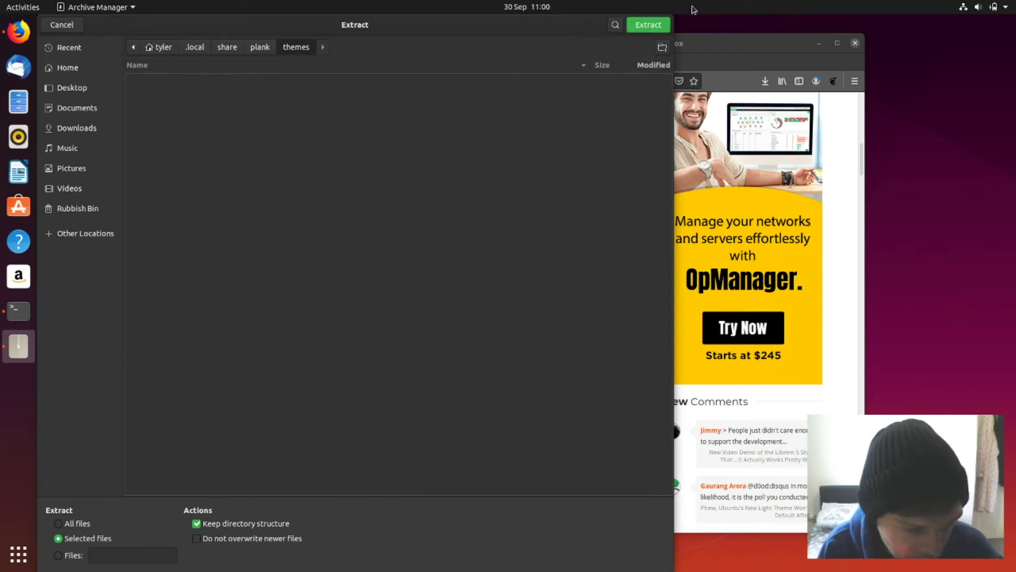
click(637, 30)
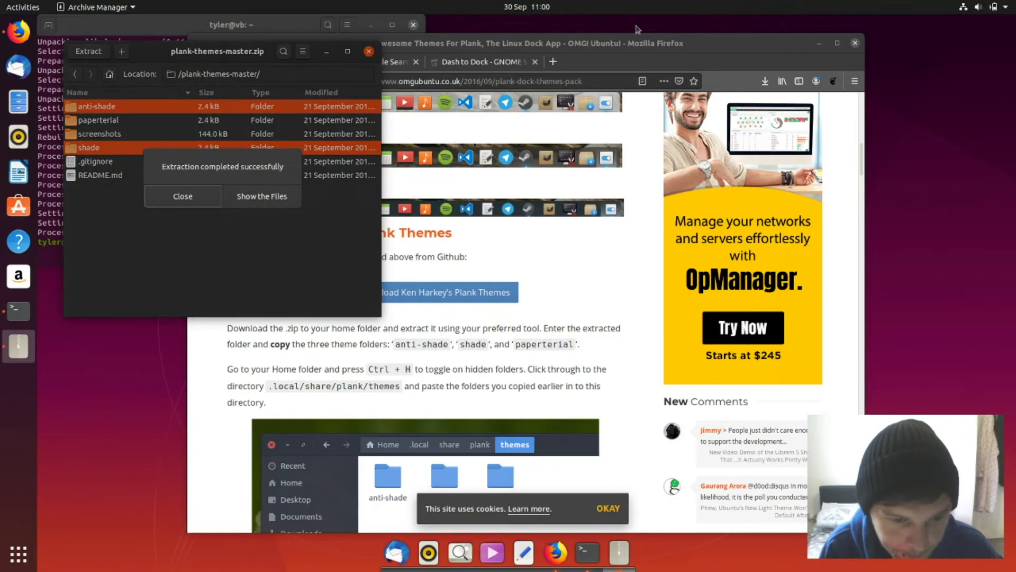
Step: Check the extracted theme folders, then set the dock's theme to shade in Plank Preferences
click(274, 200)
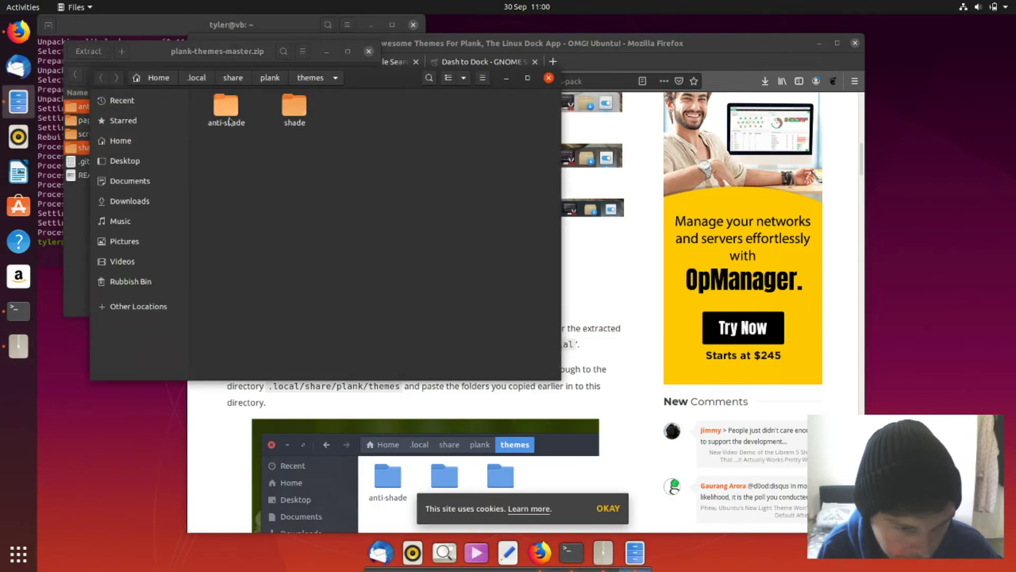
ctrl+right_click(492, 569)
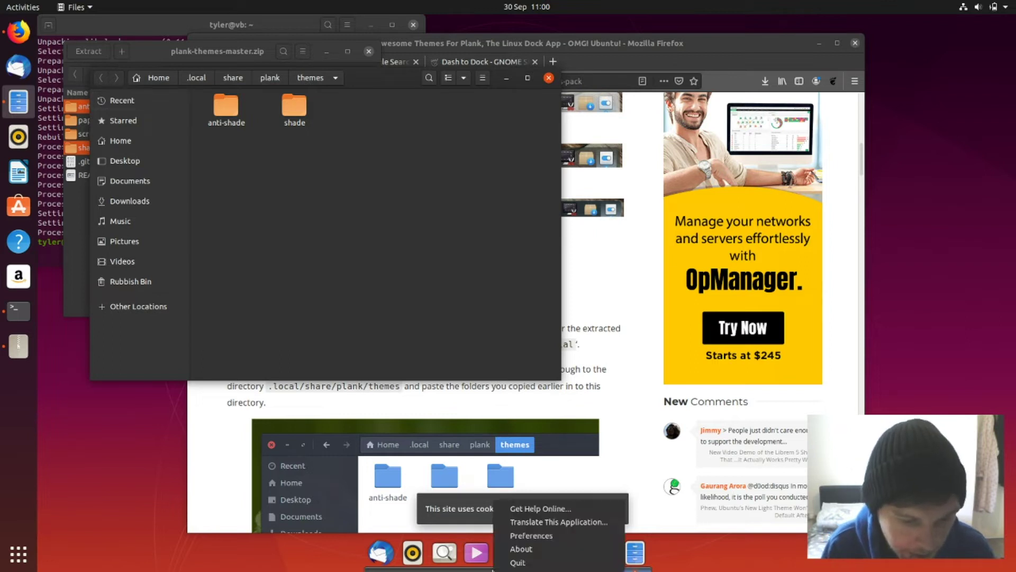
click(535, 538)
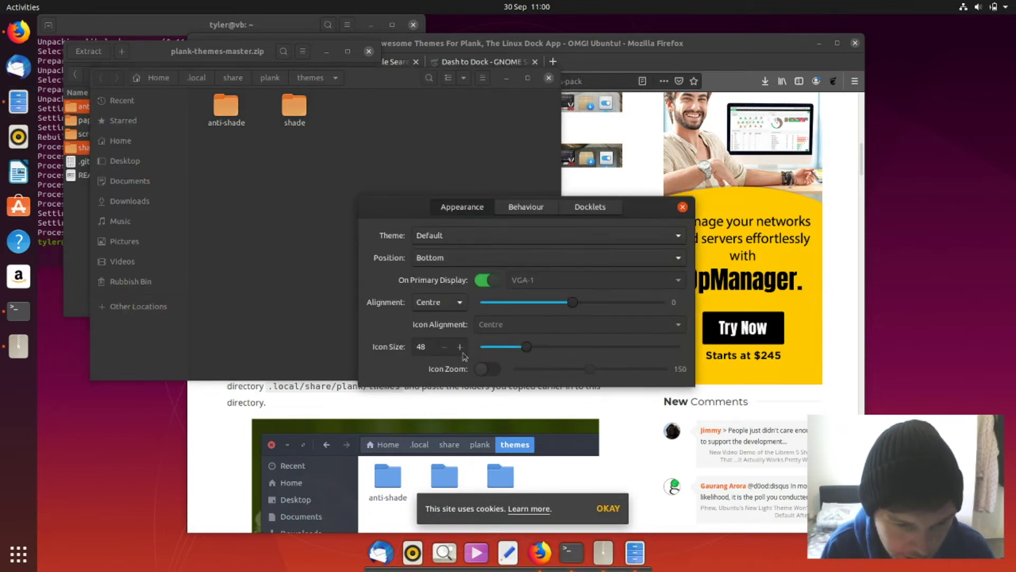
click(418, 236)
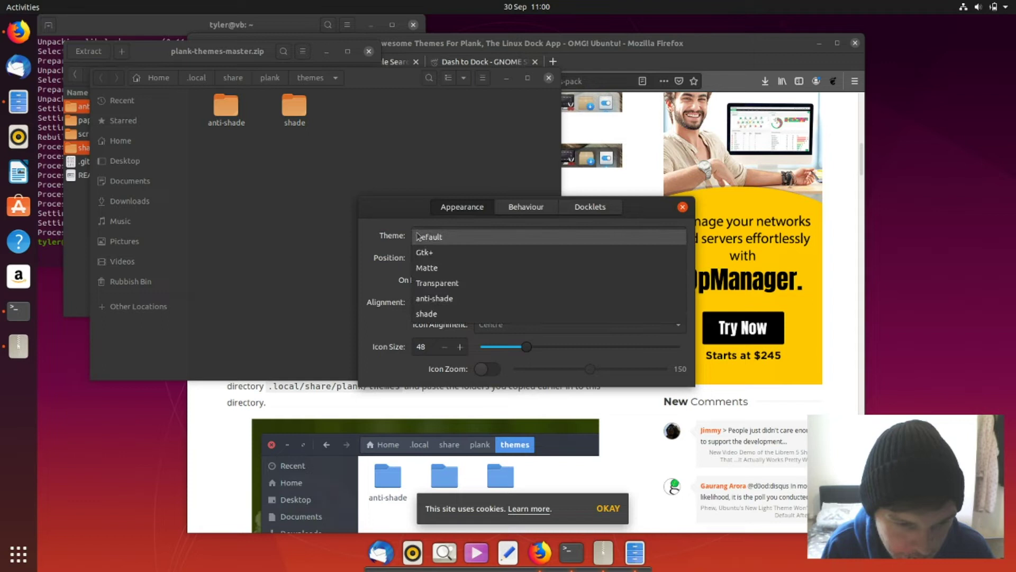
click(442, 319)
Step: Reduce the dock icon size to 32, close Preferences and return to the terminal
click(447, 351)
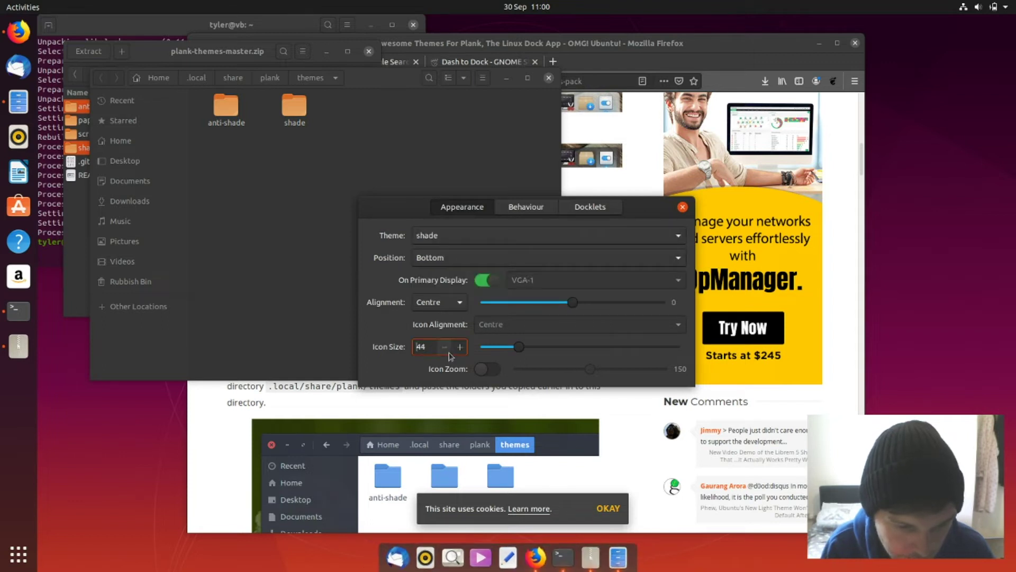
click(446, 349)
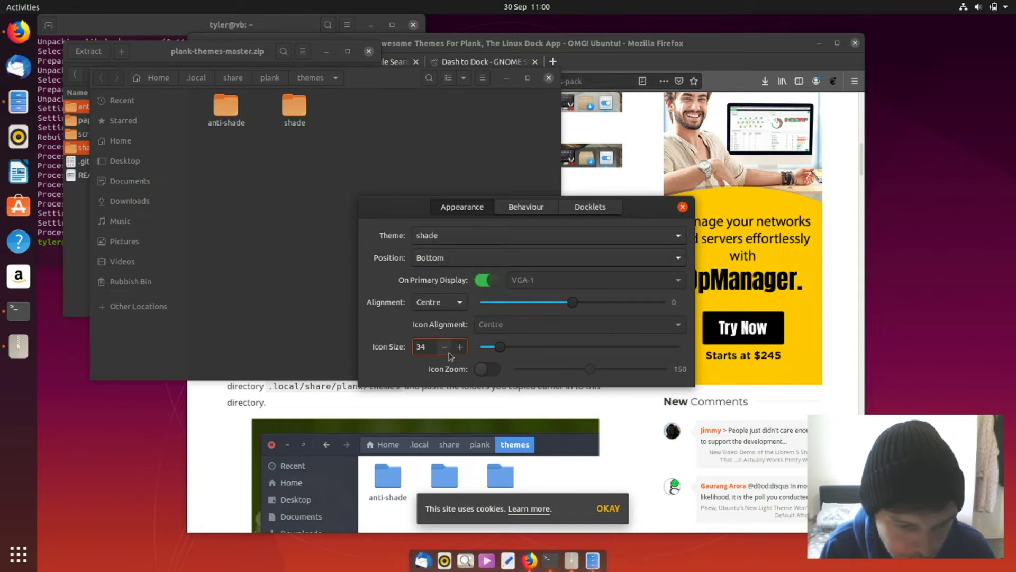
click(446, 349)
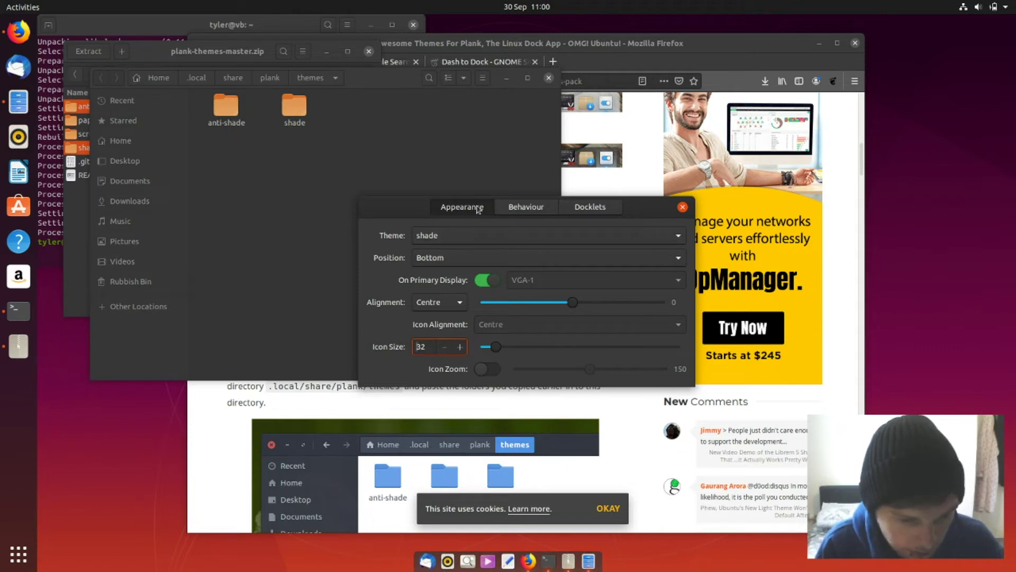
click(683, 207)
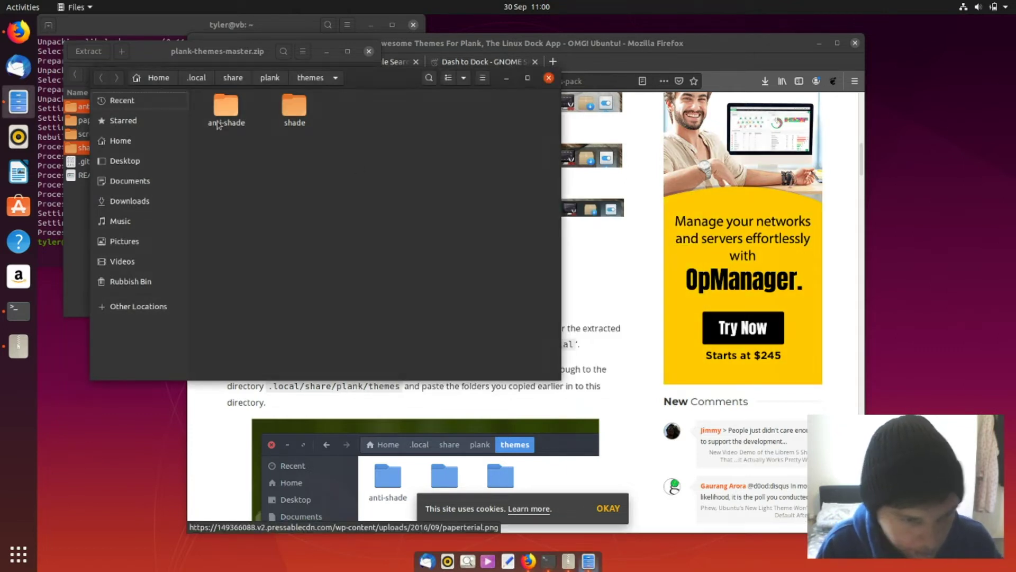
click(164, 28)
Step: Restart Ubuntu with the reboot command so the Plank dock setup takes effect
text(reb)
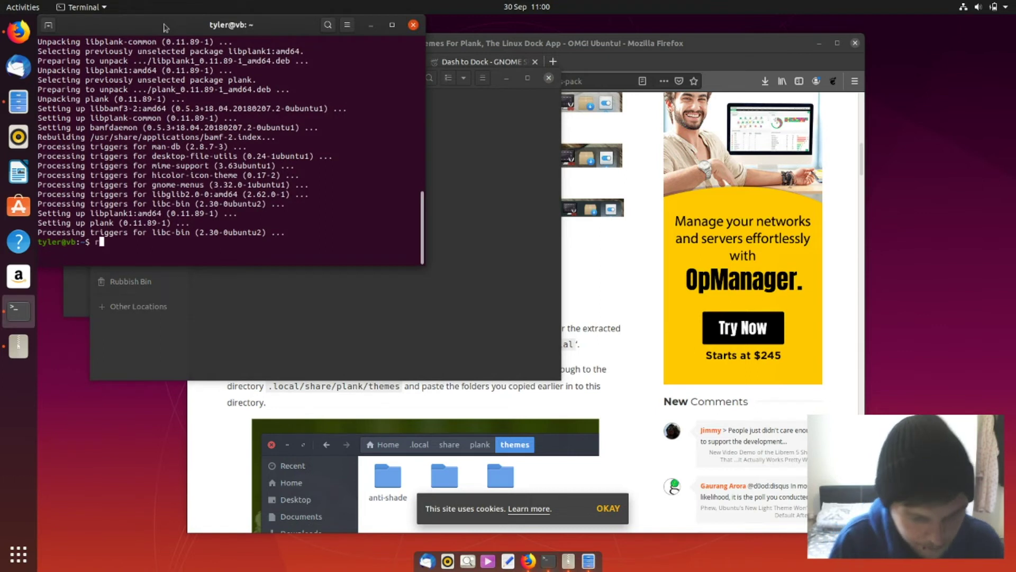
text(oot)
key(Return)
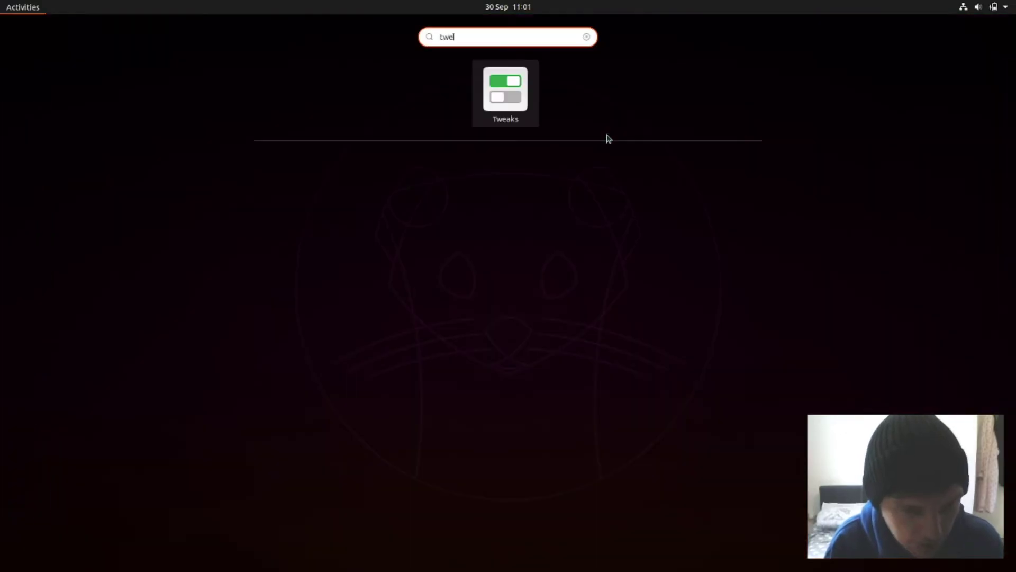
Step: Switch off the home folder and Rubbish Bin toggles in Tweaks' Desktop Icons settings, then close Tweaks
text(aks)
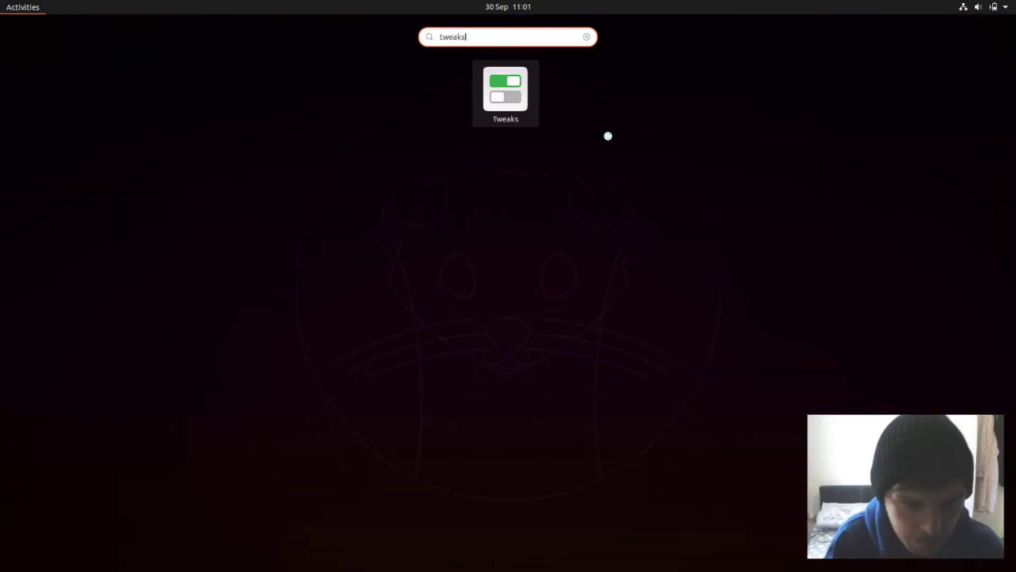
key(Return)
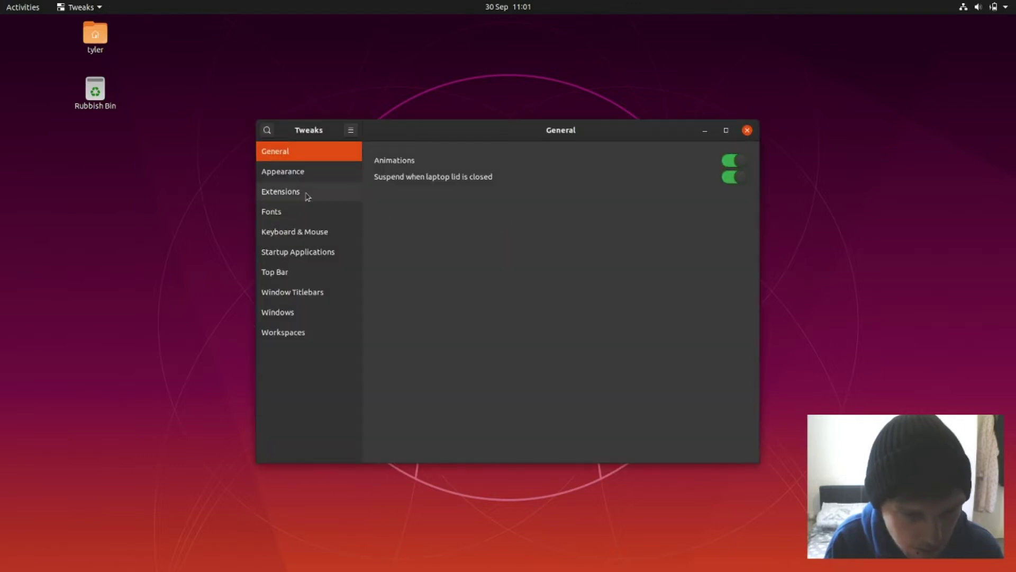
click(306, 194)
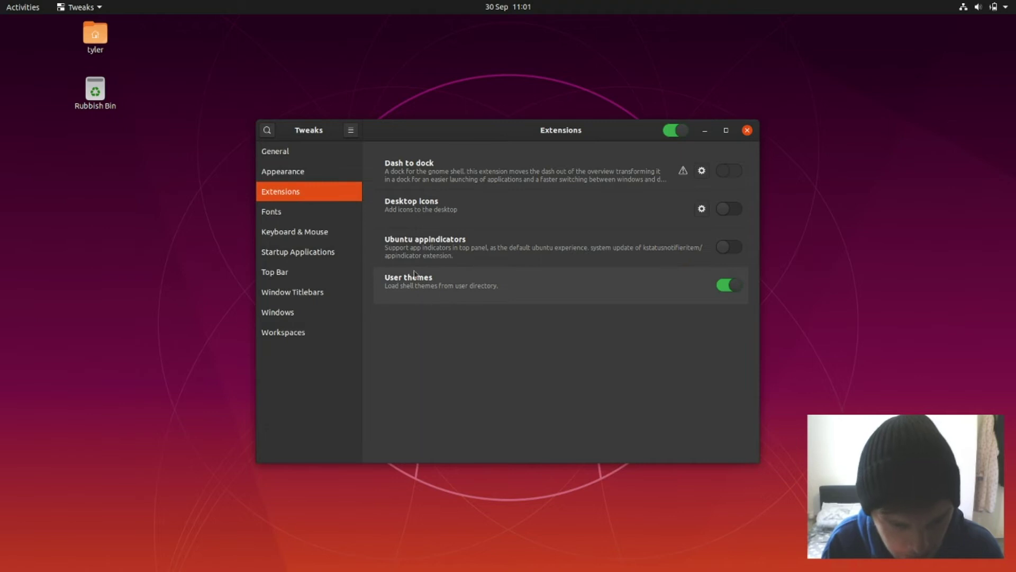
click(698, 210)
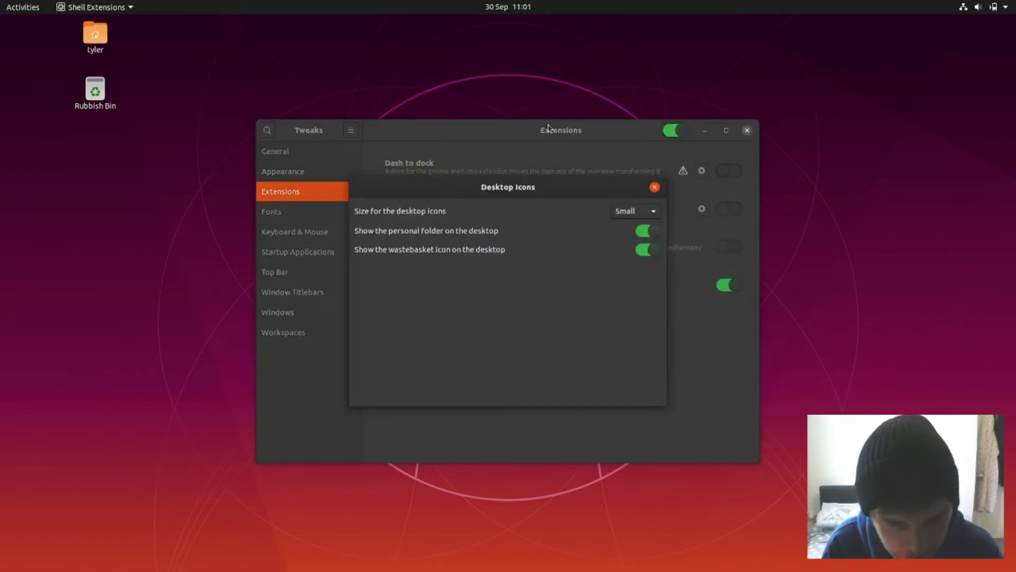
click(647, 231)
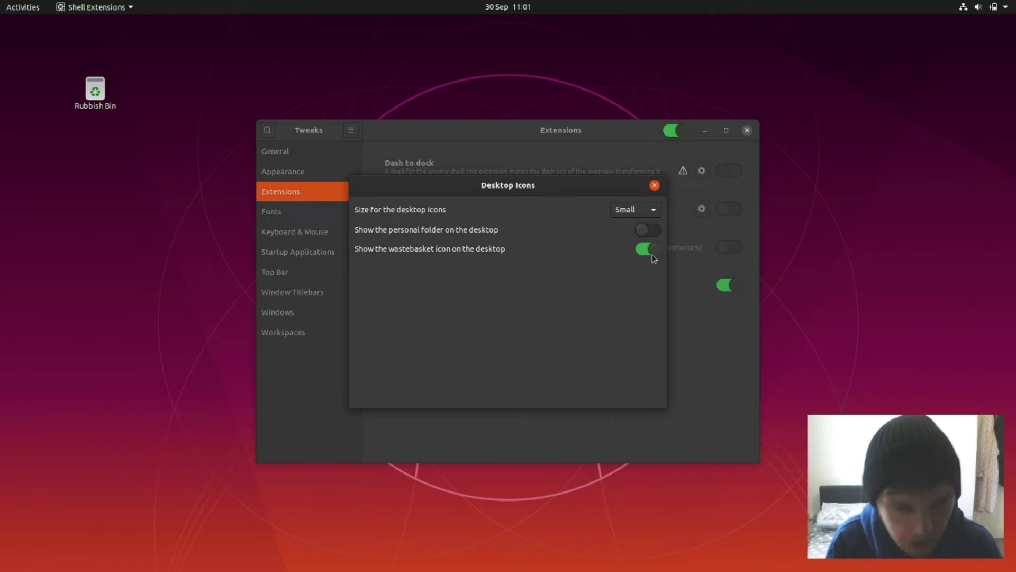
click(654, 257)
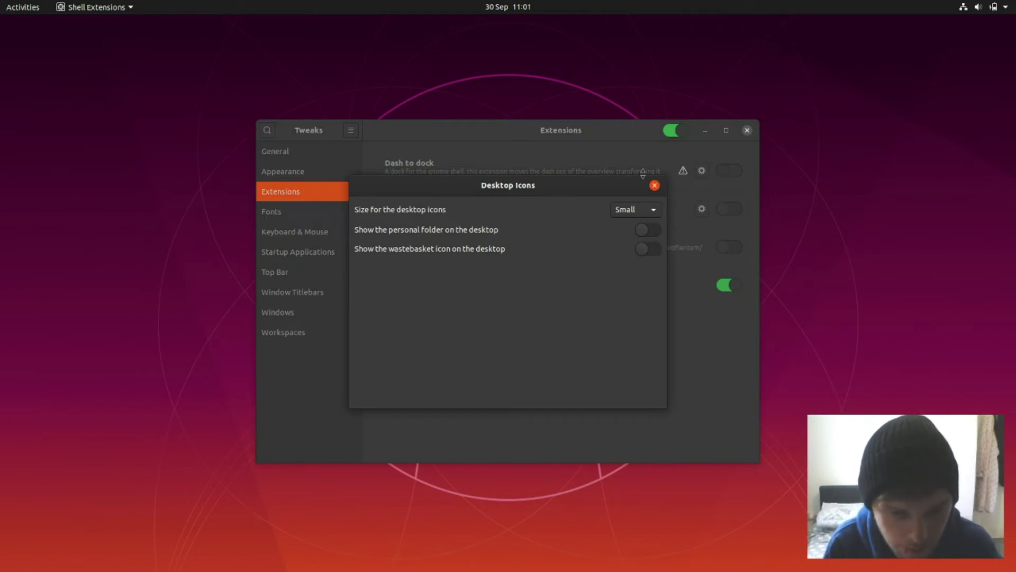
click(655, 186)
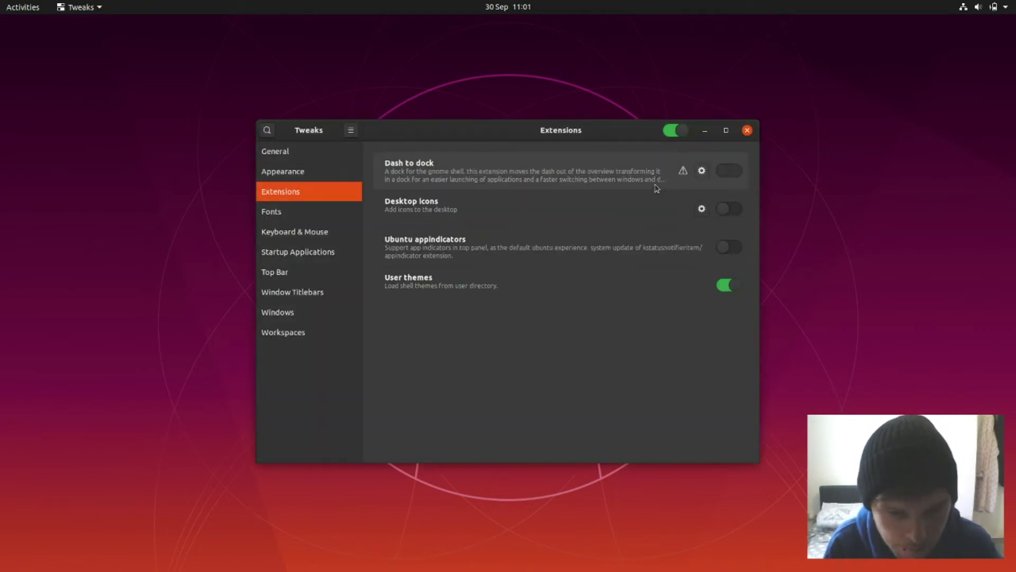
click(748, 131)
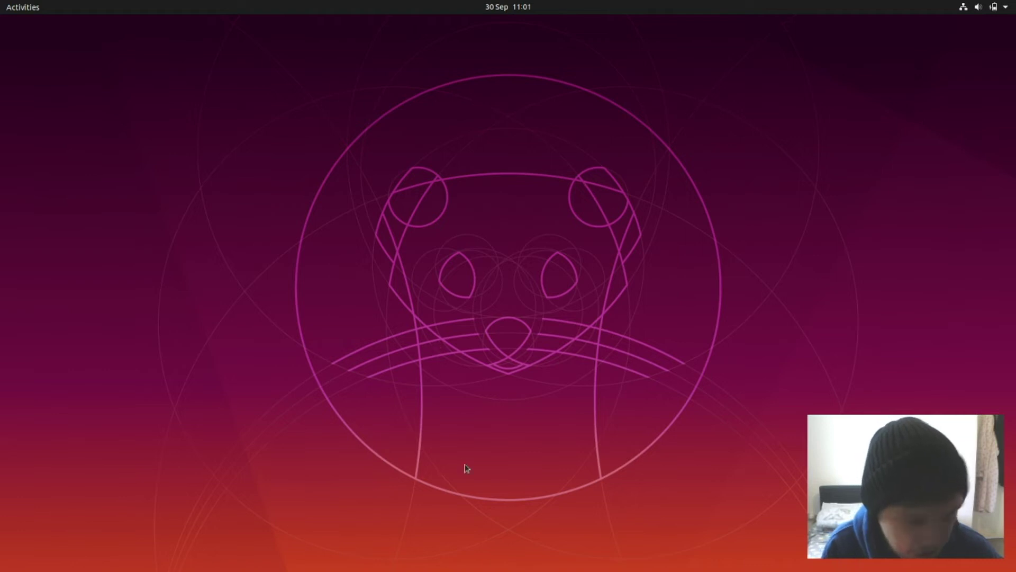
Step: Launch Plank from an Activities search for 'plank'
key(super)
text(plank)
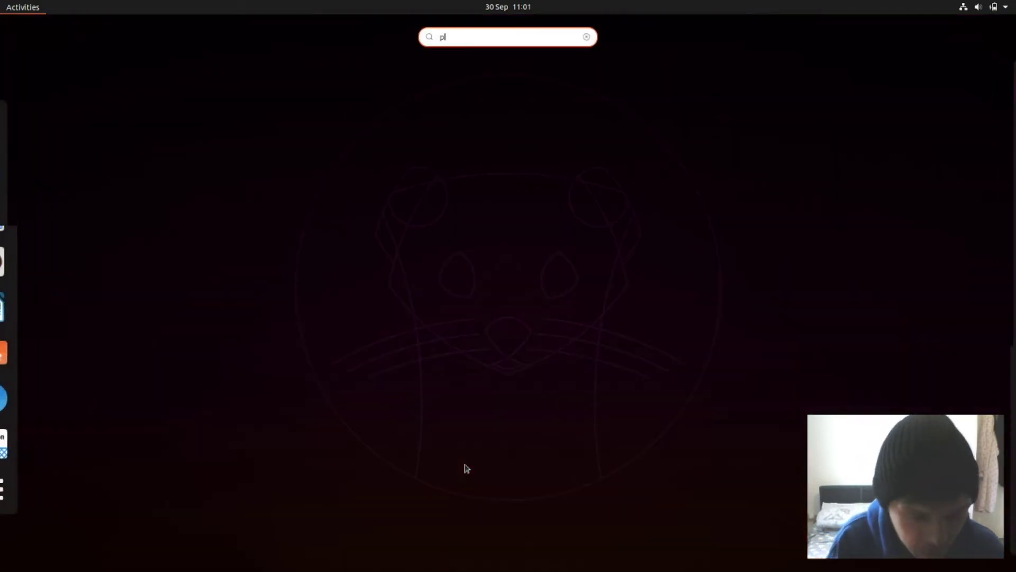
key(Return)
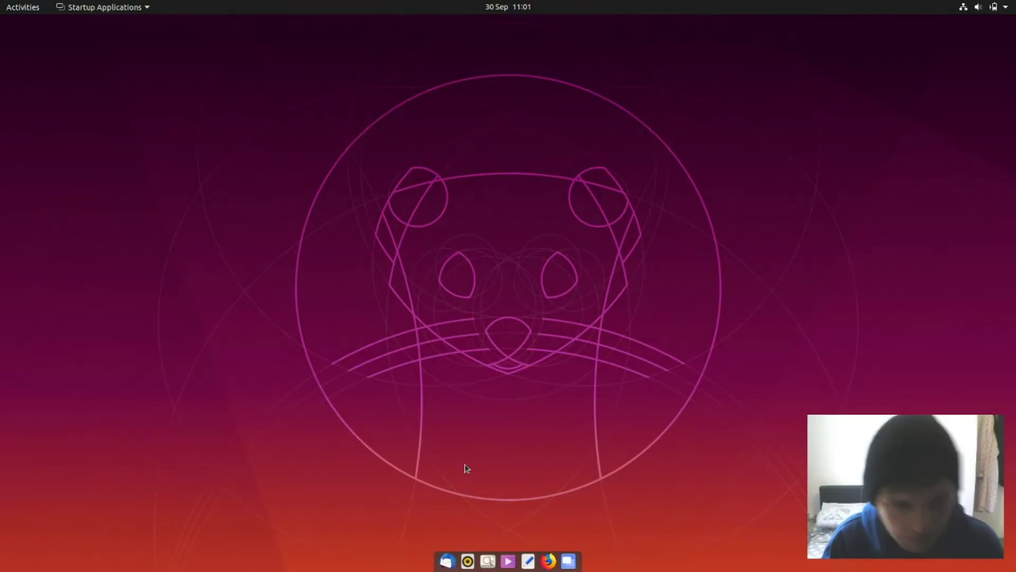
Step: Add a startup program named plank that runs the plank command
click(644, 189)
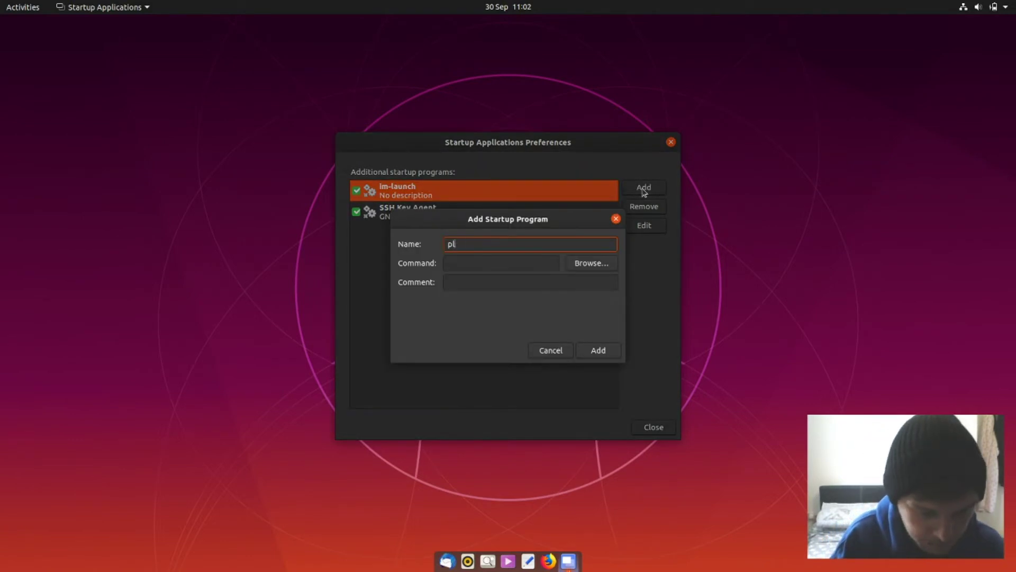
key(Tab)
text(p)
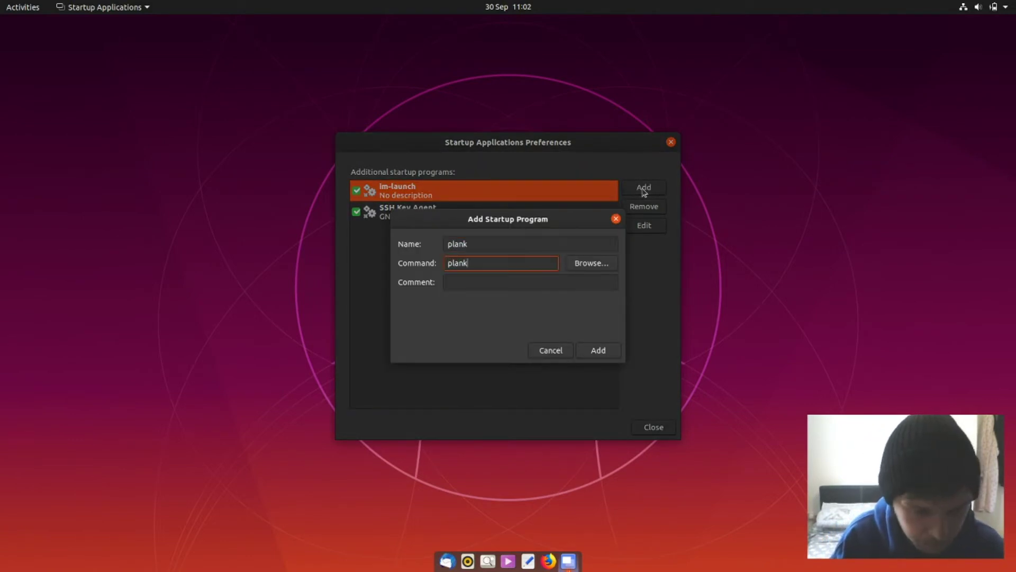
key(Tab)
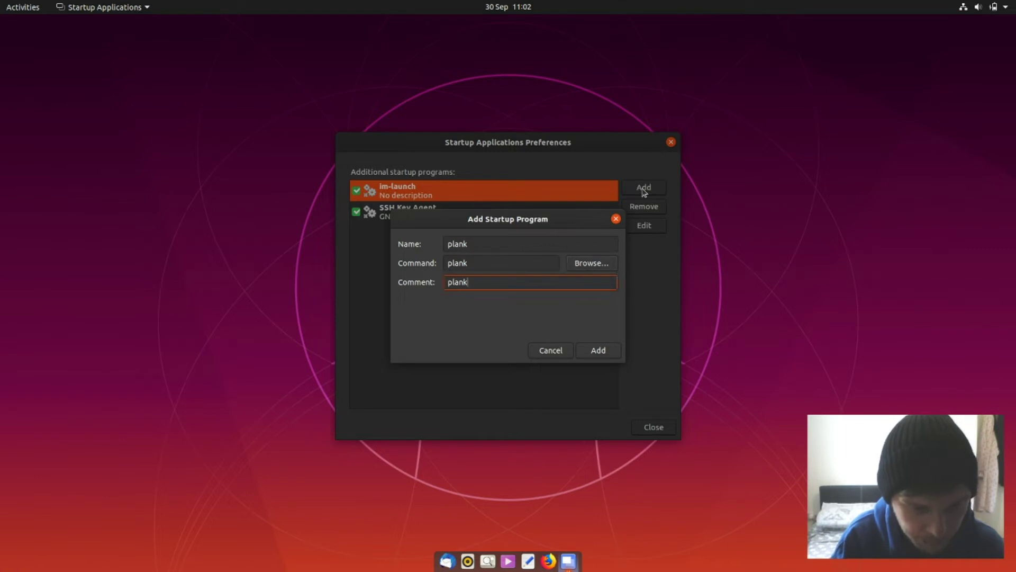
key(Return)
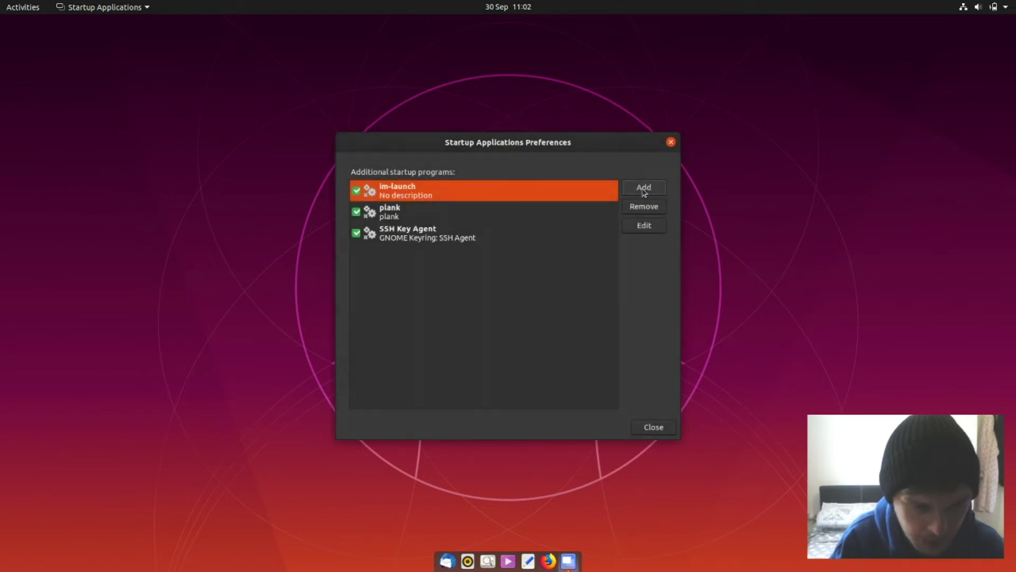
Step: Close Startup Applications and open the GNOME Shell Extensions website in Firefox
click(671, 142)
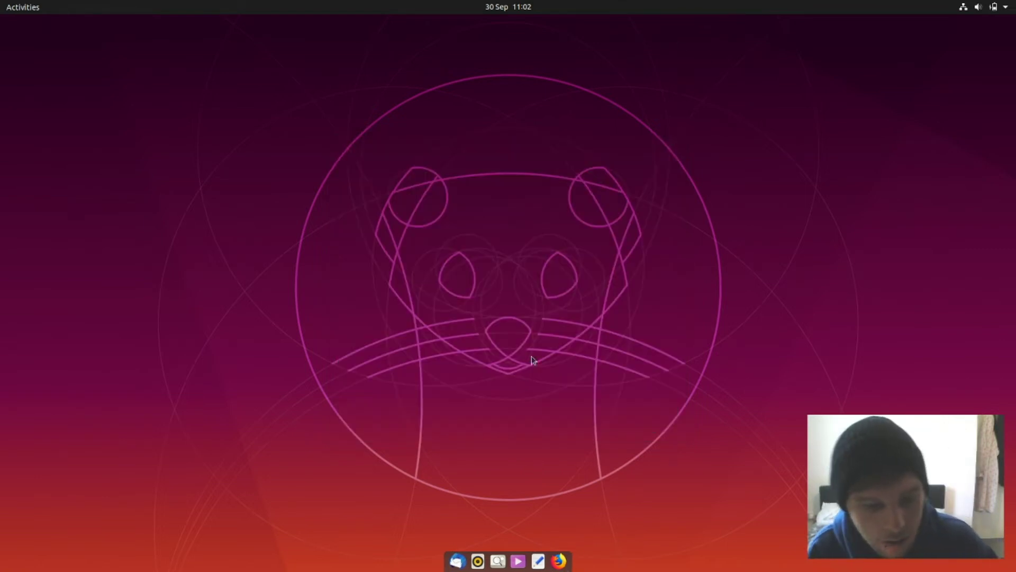
click(559, 560)
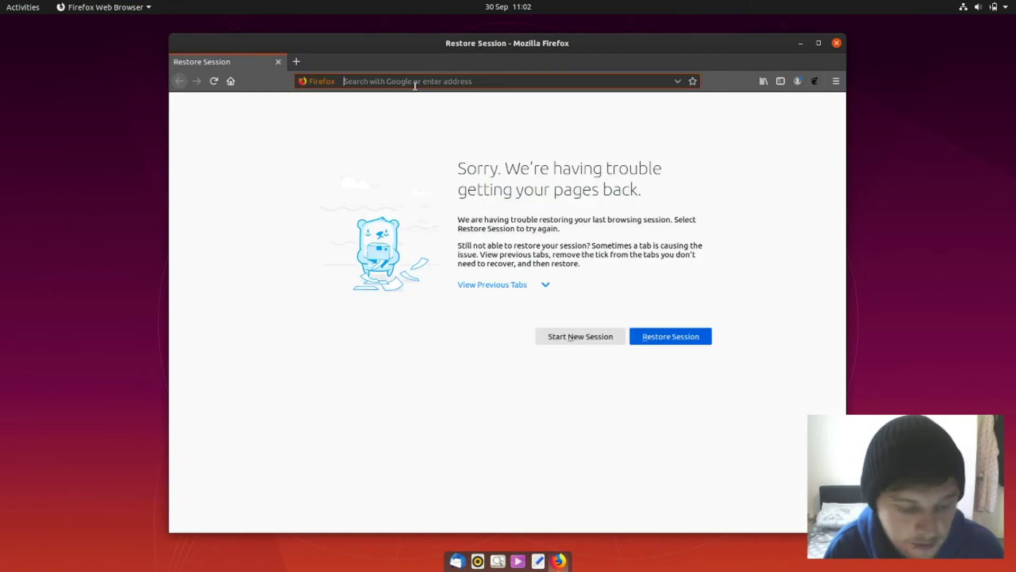
text(gnome)
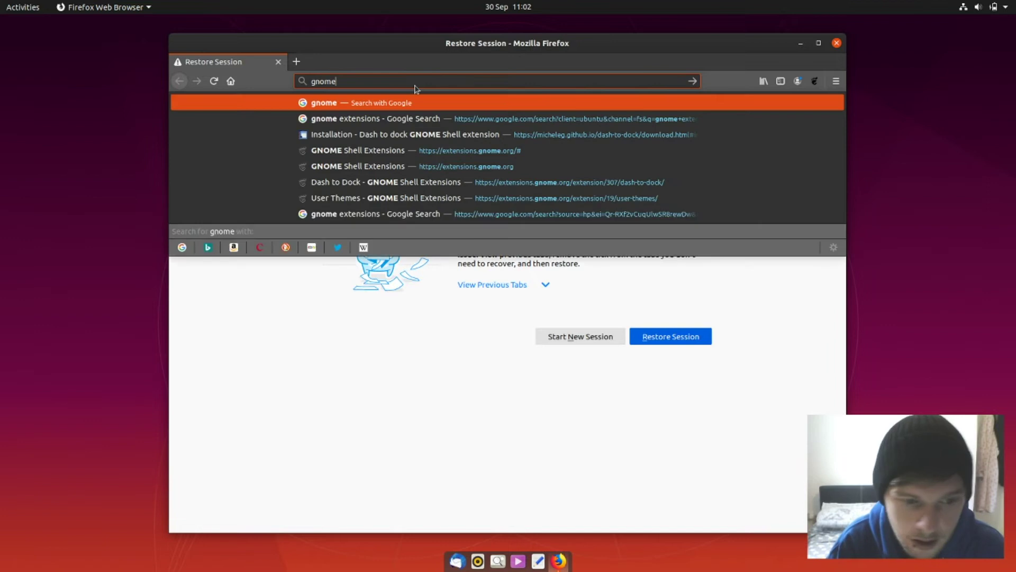
click(810, 84)
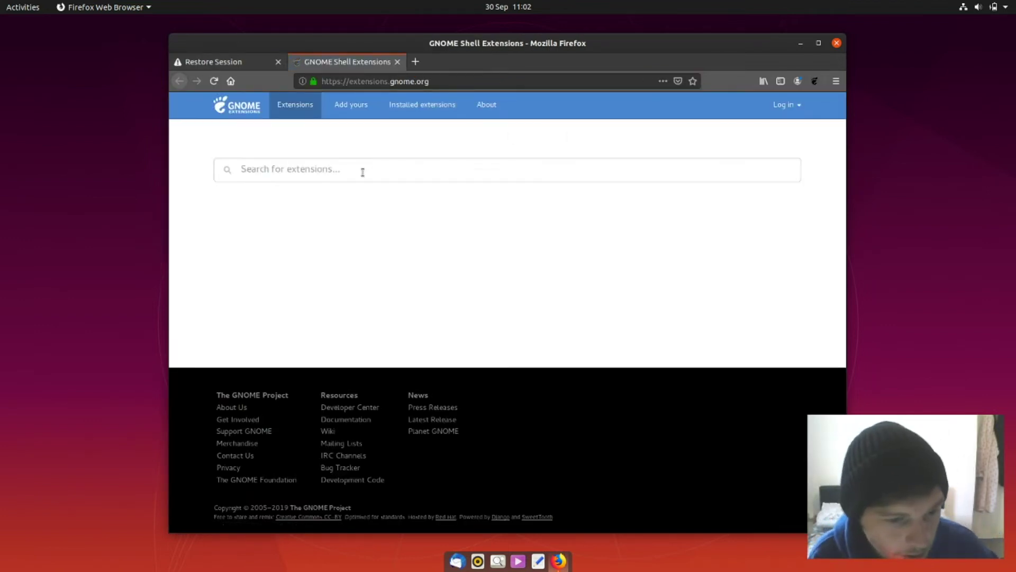
Step: Search 'dyna', then switch on and install Dynamic Panel Transparency
click(363, 172)
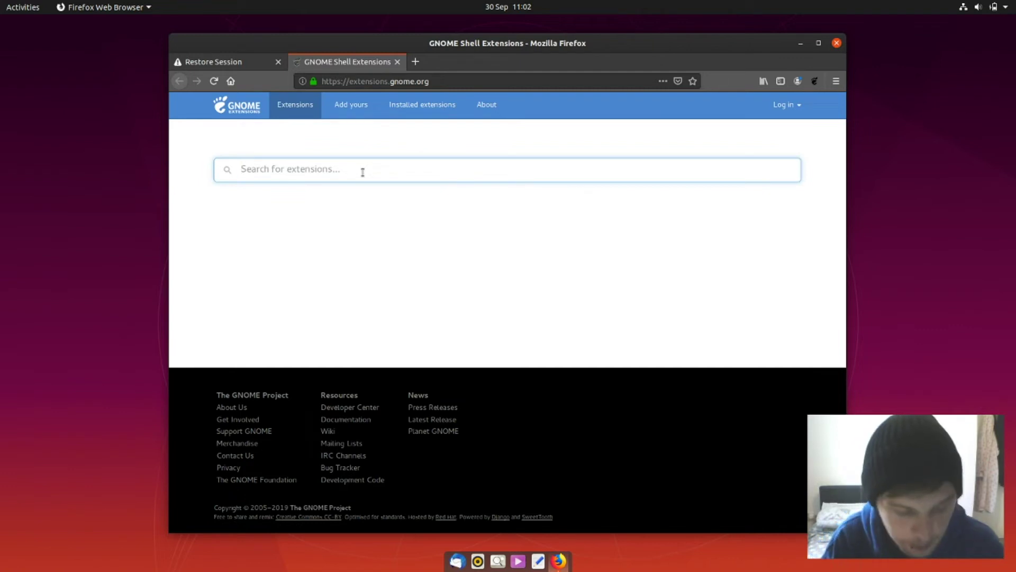
text(dynamic)
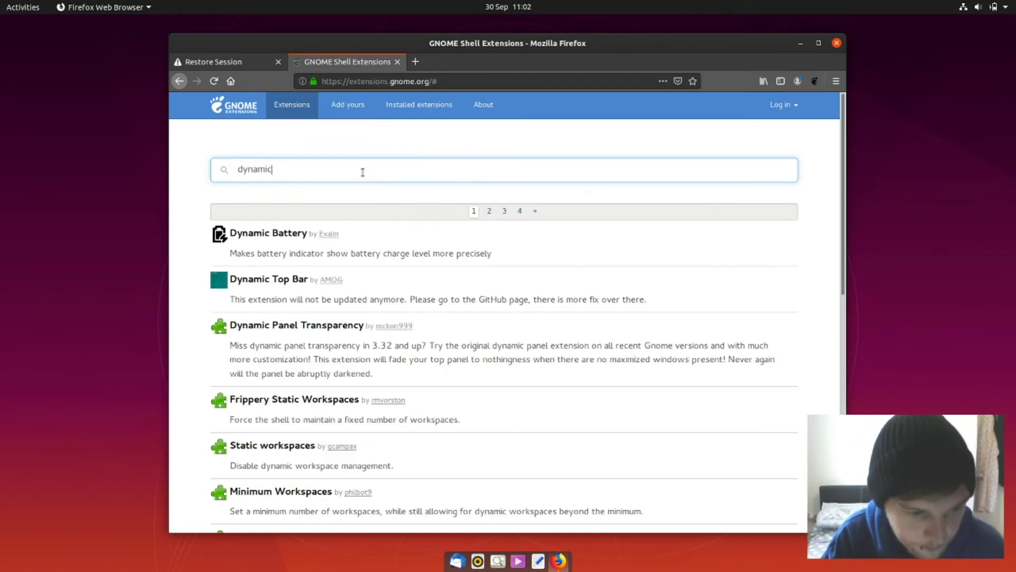
click(302, 326)
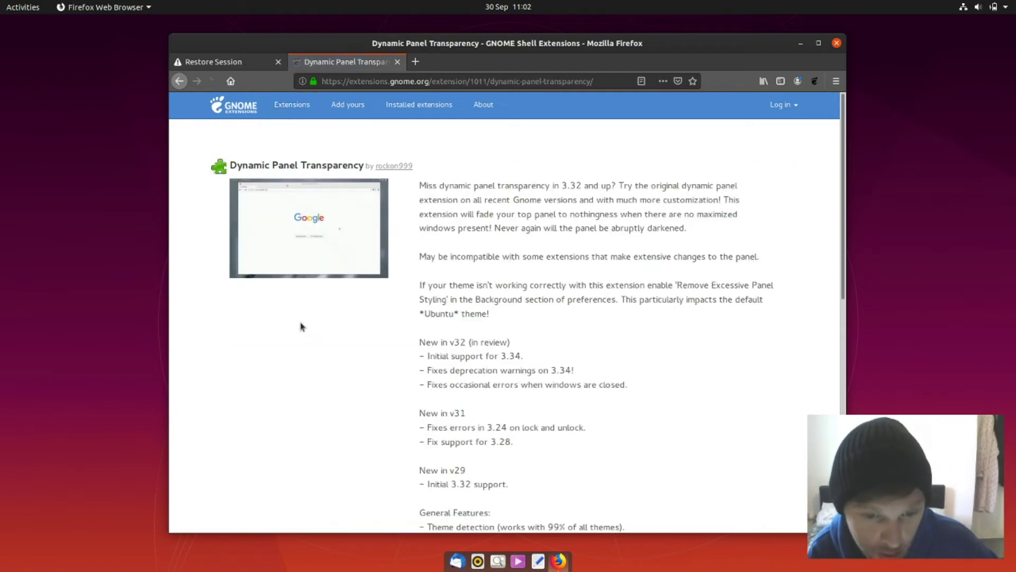
click(738, 168)
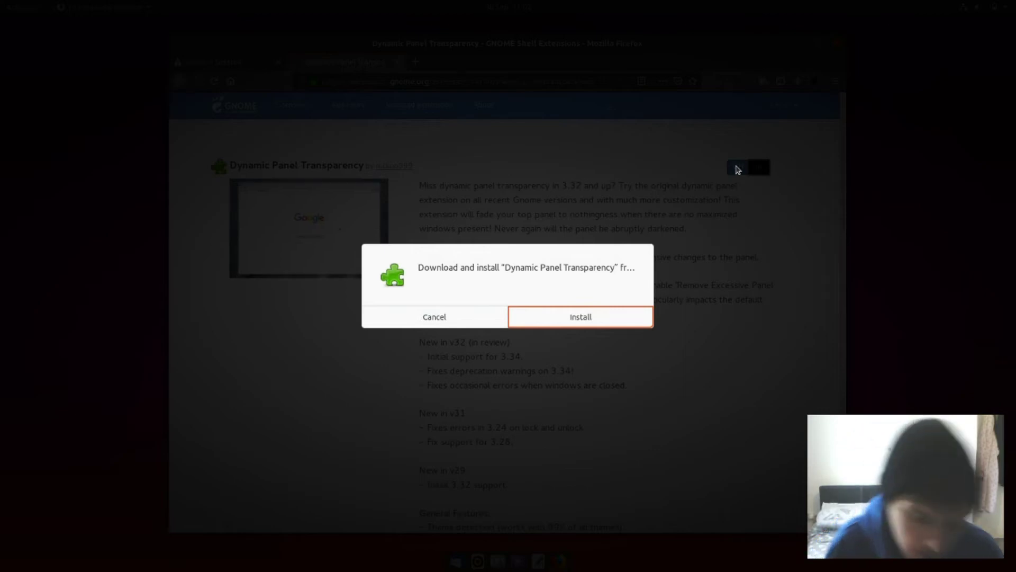
key(Return)
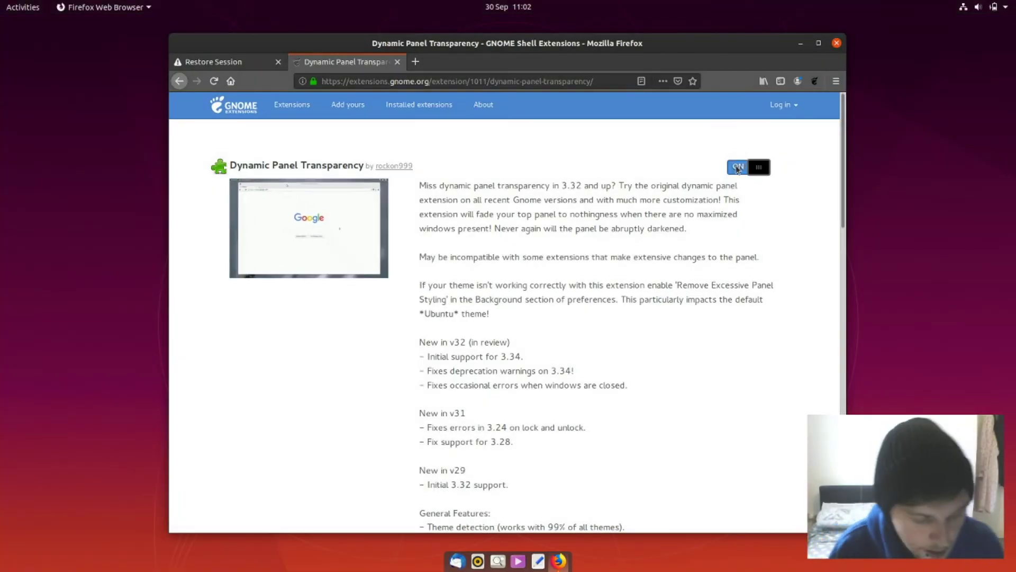
scroll(739, 168, down, 10)
Step: Enable custom background opacity in Dynamic Panel Transparency with unmaximized opacity at 36%
key(super)
text(t)
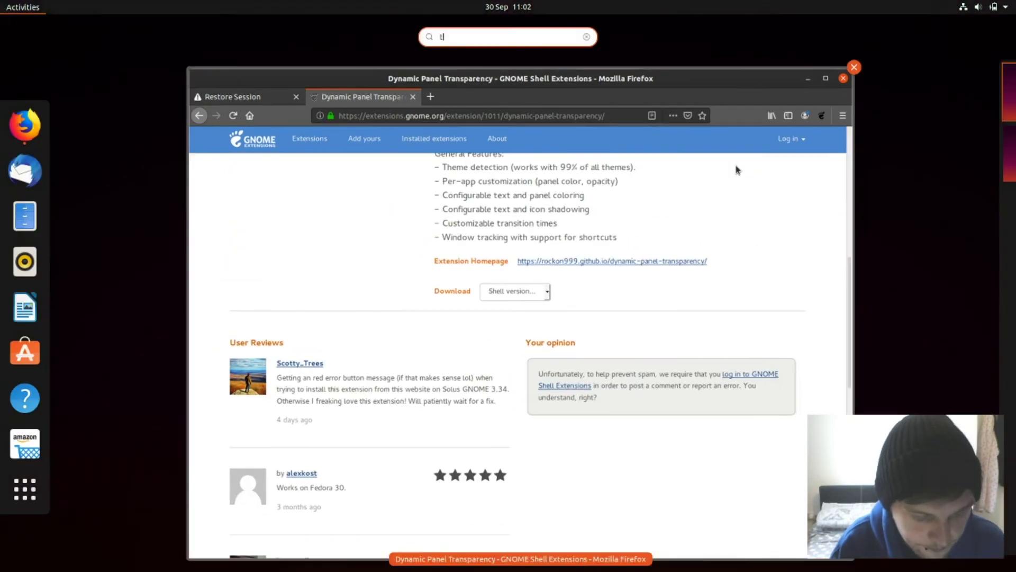
text(weaks)
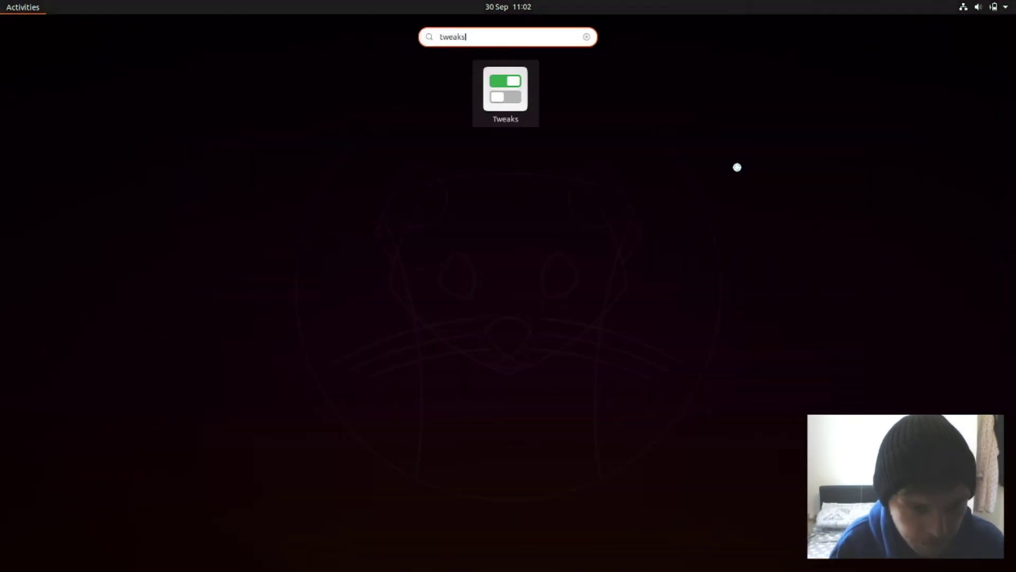
key(super)
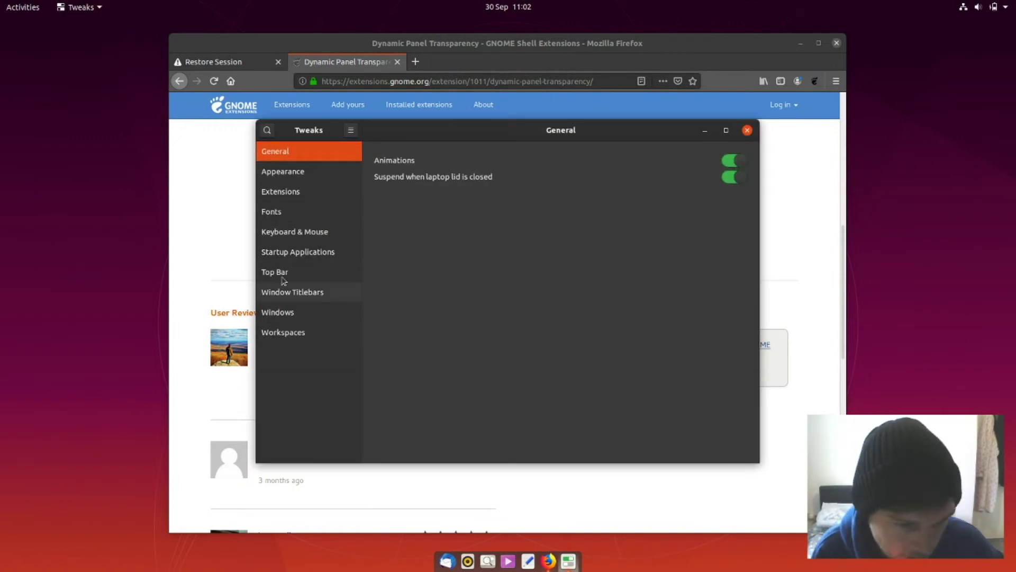
click(297, 193)
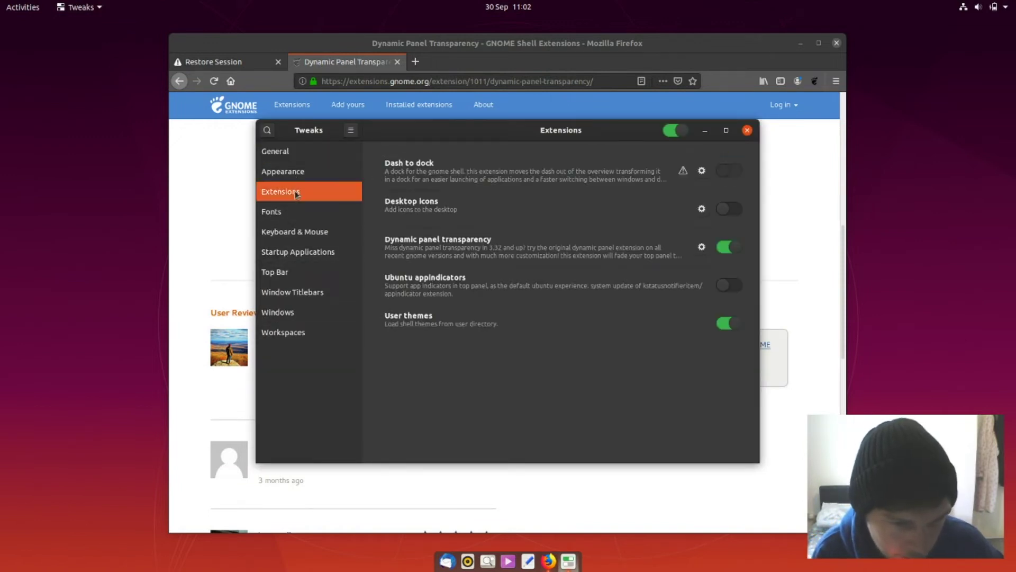
click(701, 247)
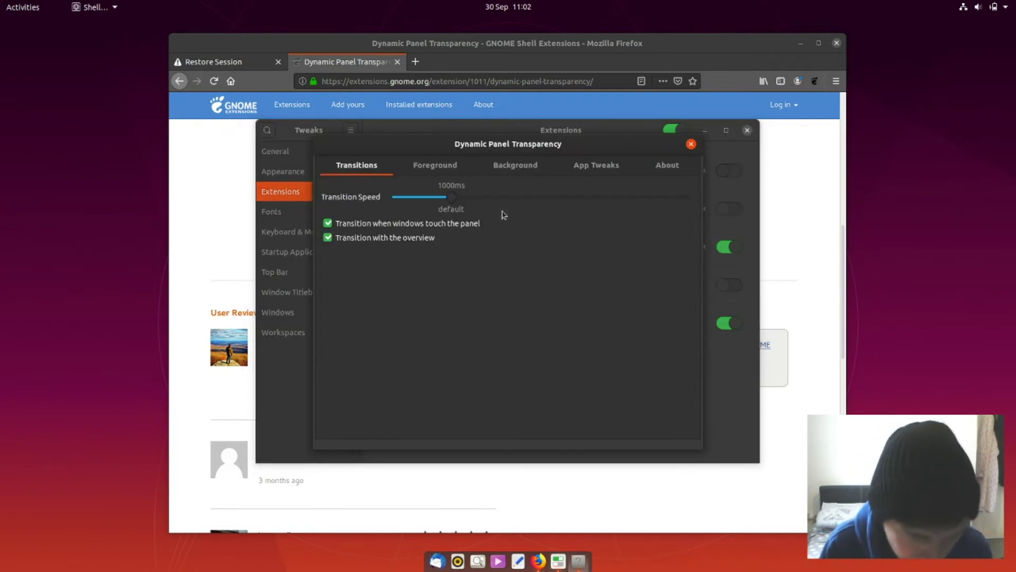
click(526, 168)
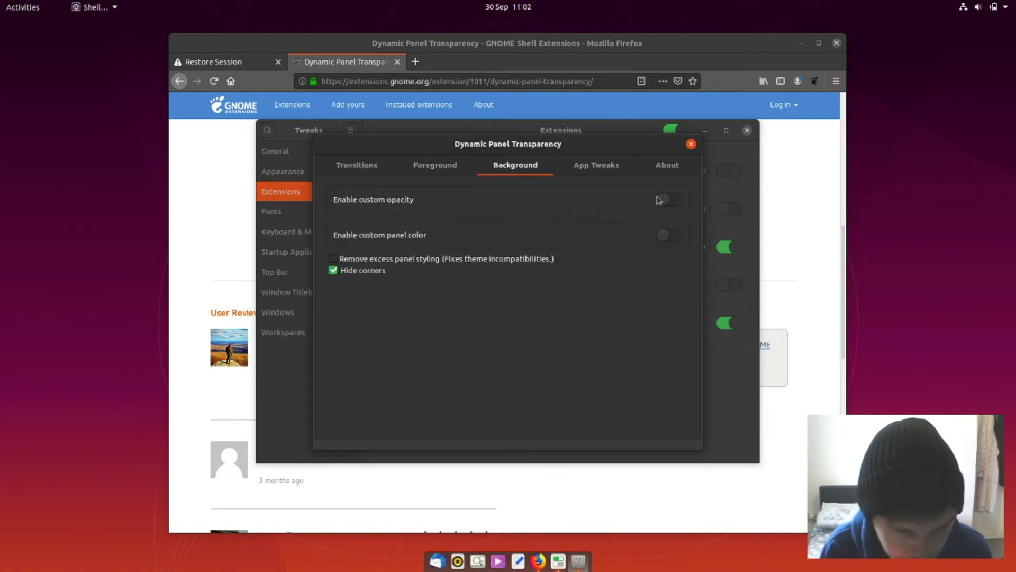
click(677, 202)
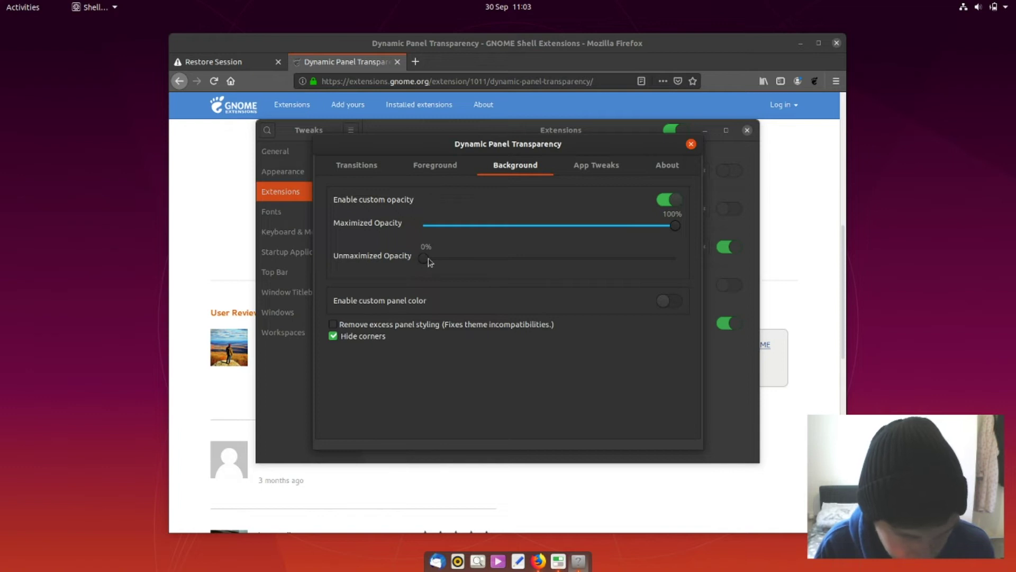
drag(429, 261, 517, 262)
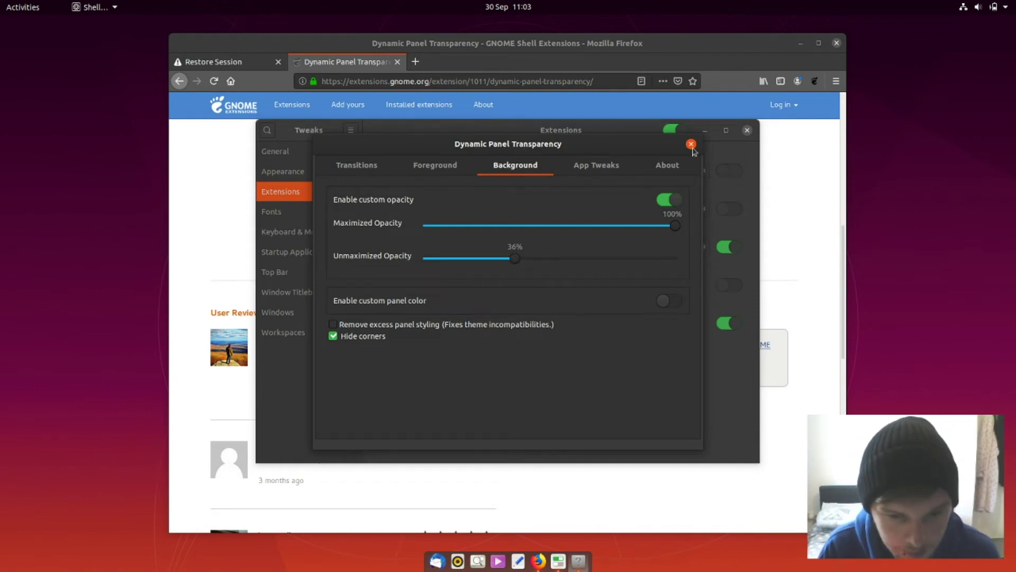
click(691, 144)
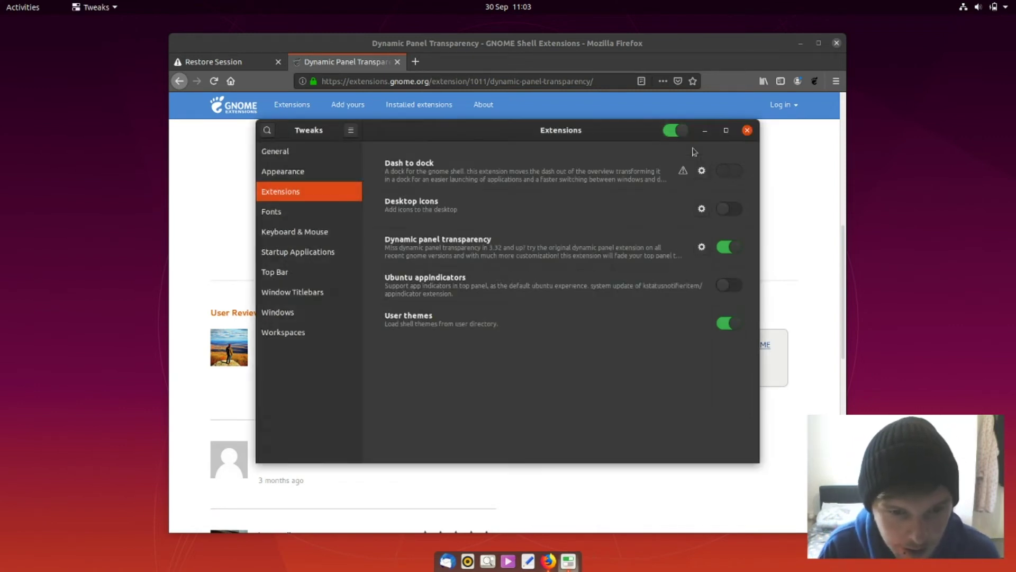
Step: Maximize and restore Tweaks, close it, then minimize Firefox to show the desktop
double_click(613, 141)
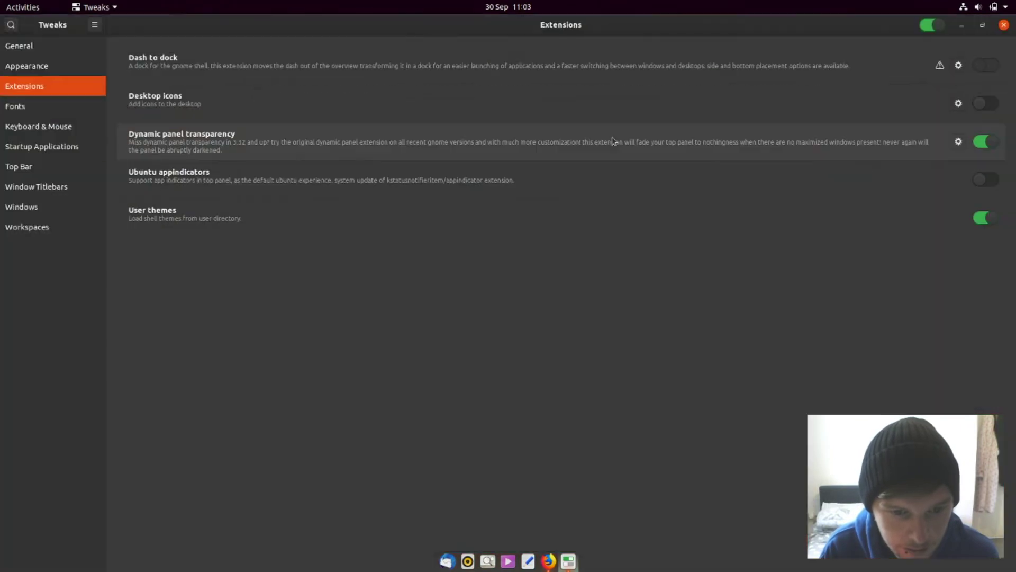
double_click(581, 27)
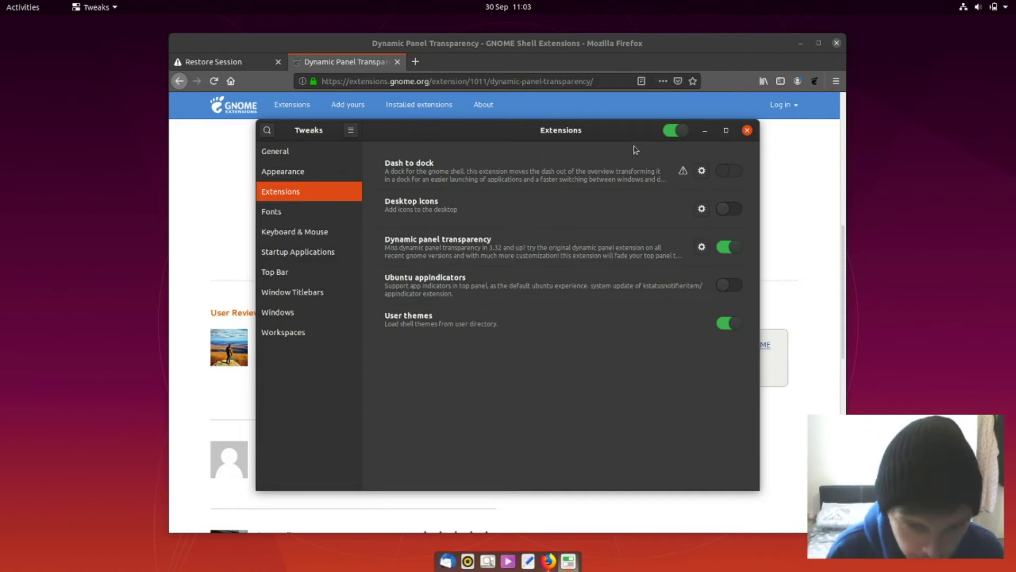
click(747, 130)
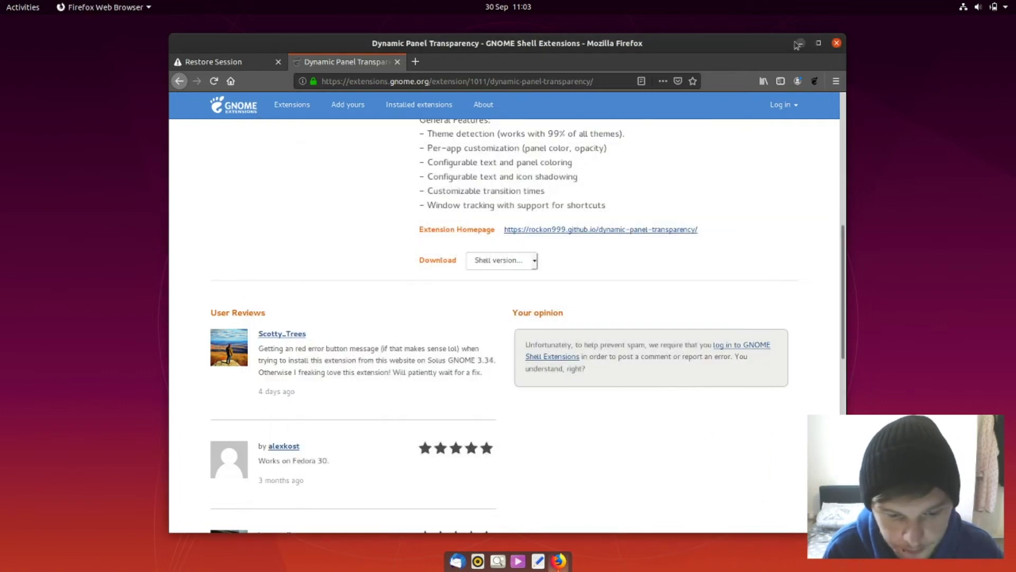
click(798, 43)
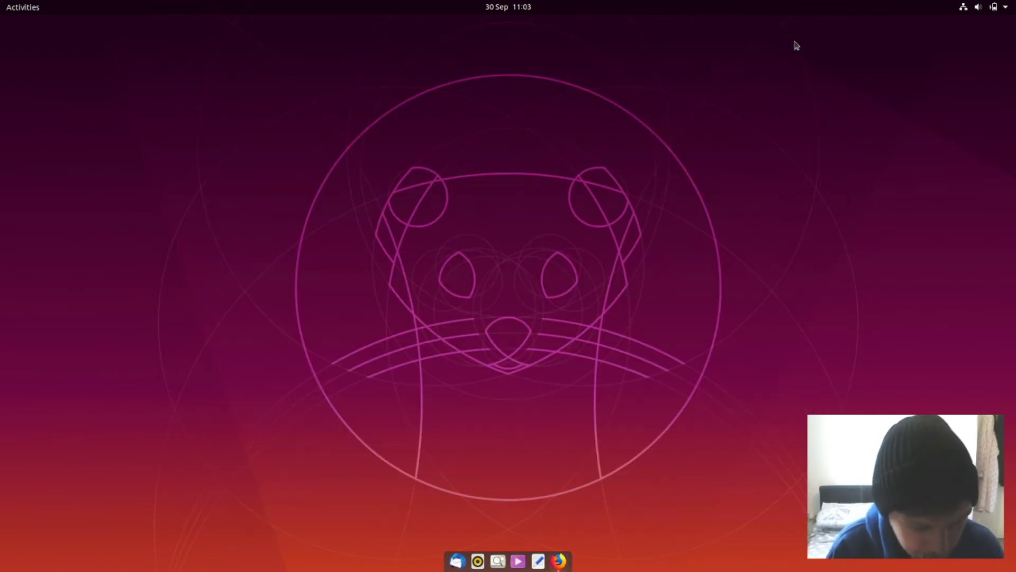
Step: Launch Settings, move its window up-left, and maximize then restore it
key(super)
text(settings)
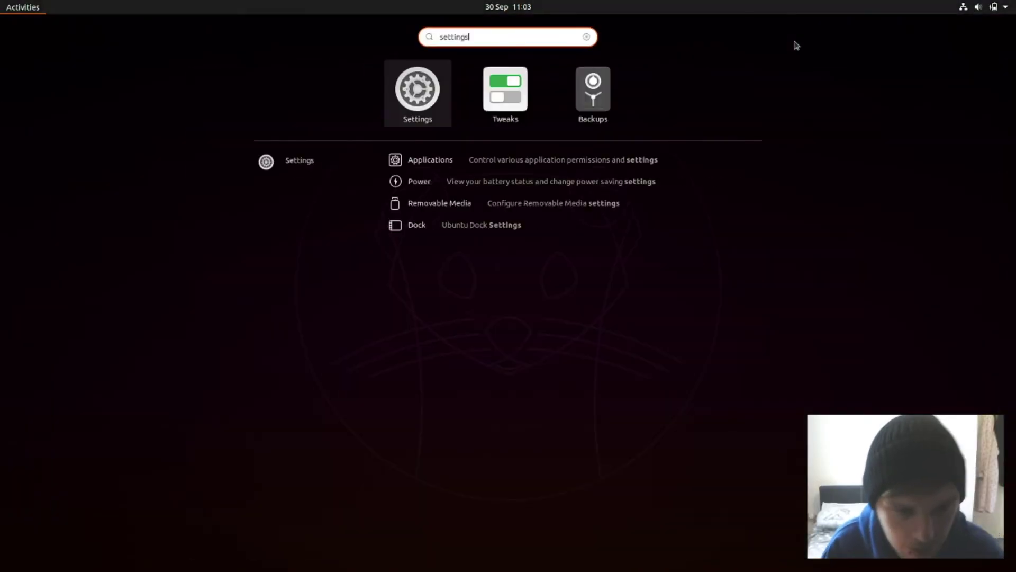
key(Return)
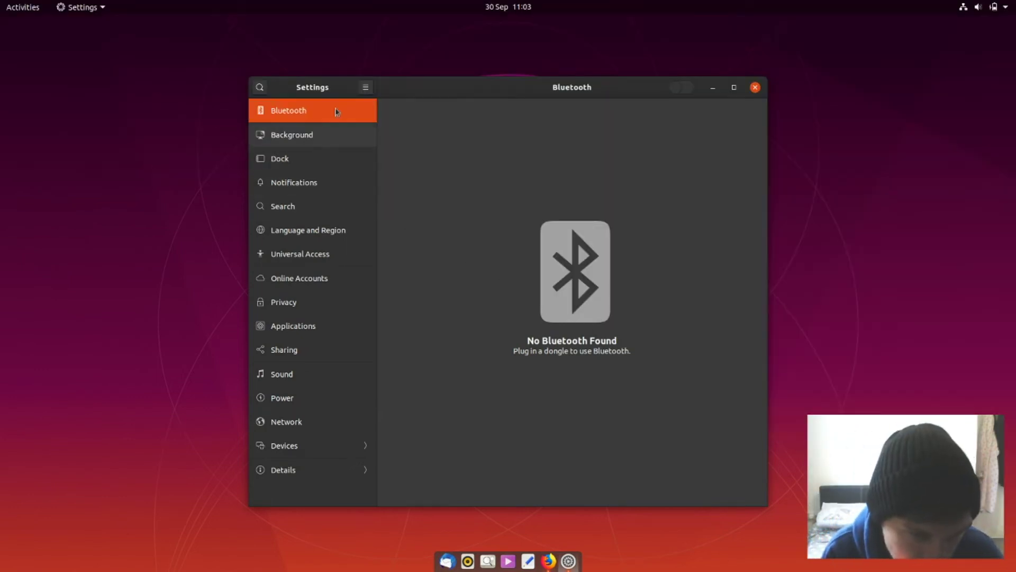
drag(466, 93, 389, 60)
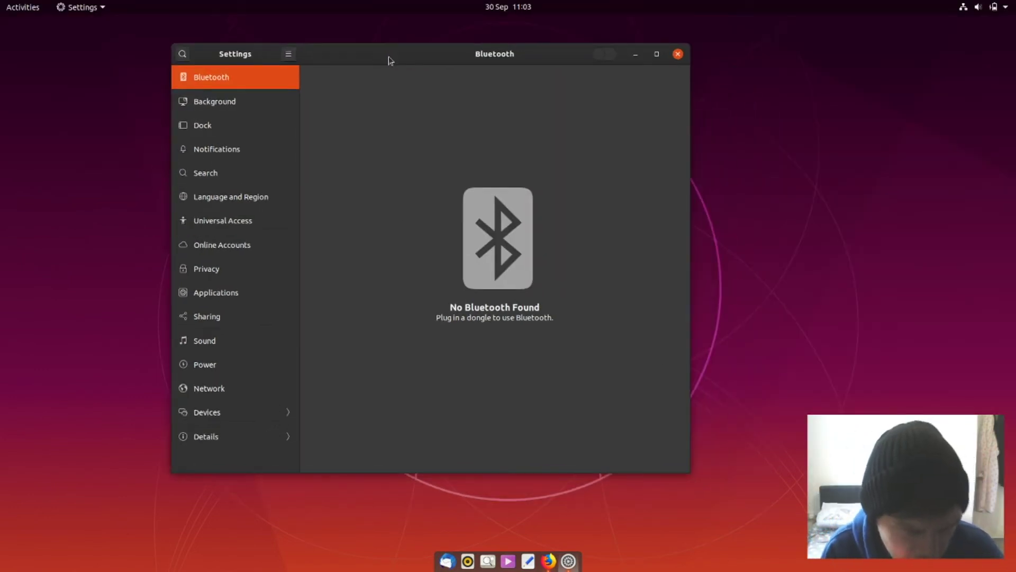
double_click(389, 59)
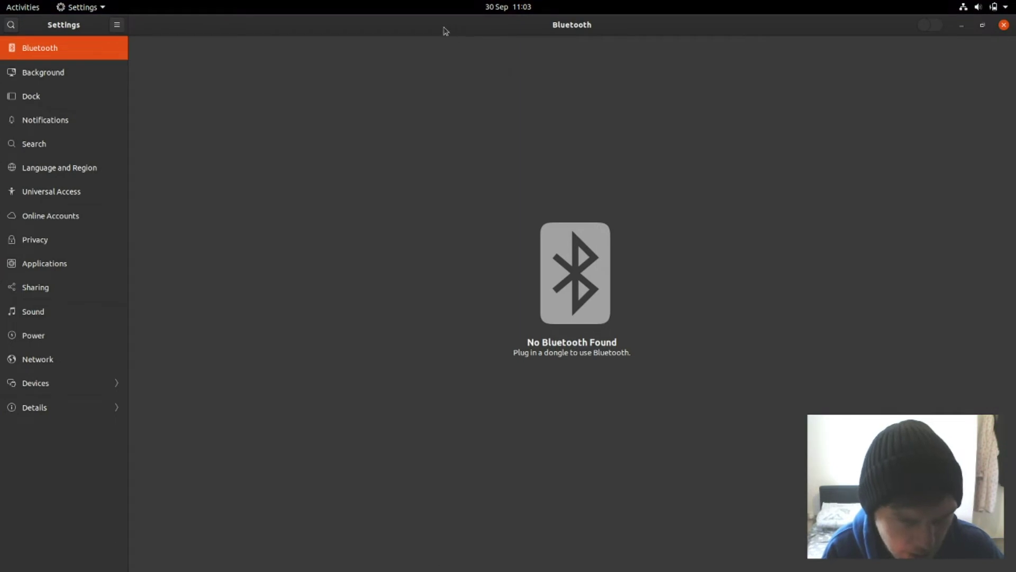
double_click(445, 30)
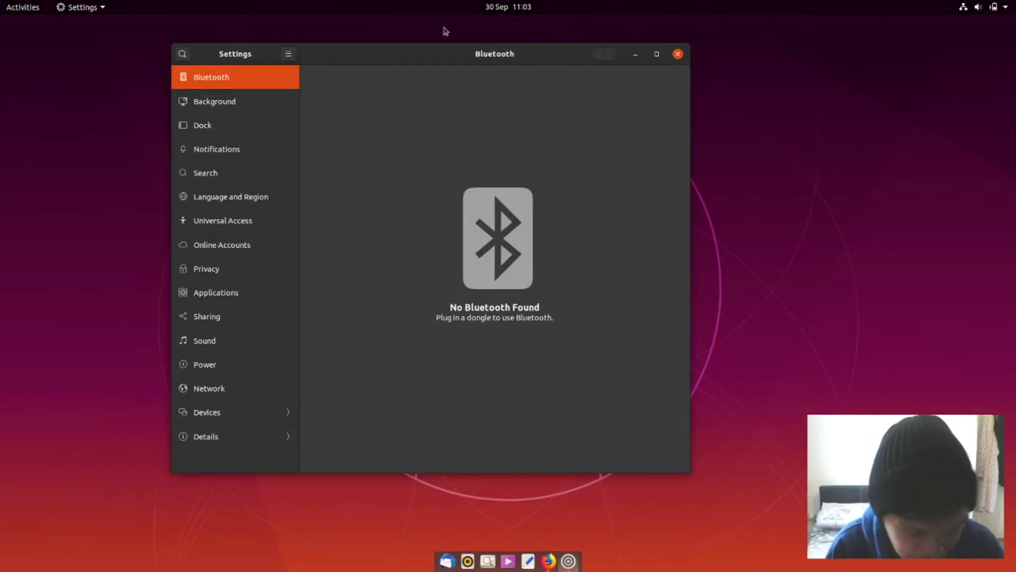
key(super)
Step: Set Tweaks' Applications theme to Yaru-light, close Tweaks, and move Settings right
text(tweaks)
click(340, 111)
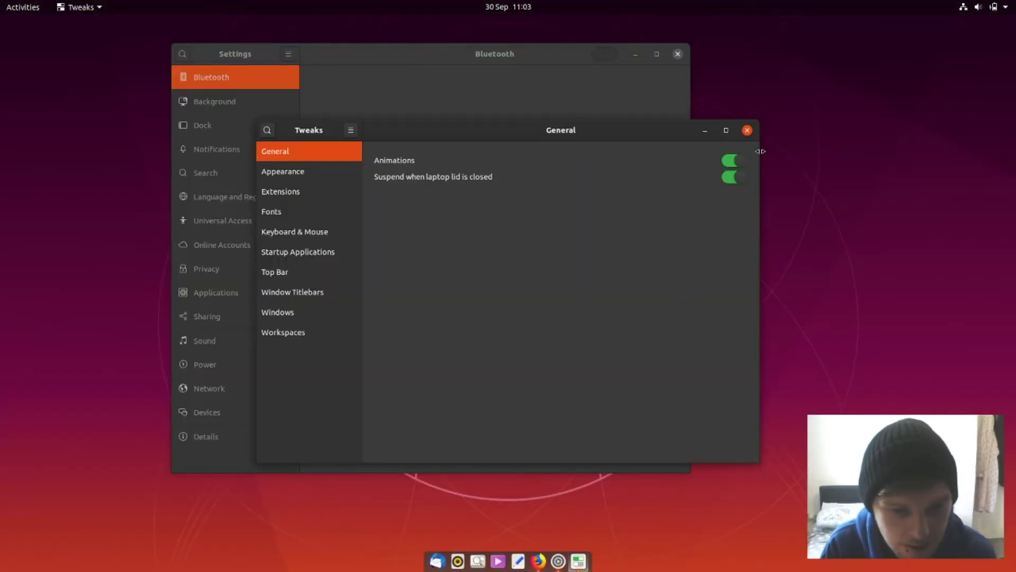
click(307, 174)
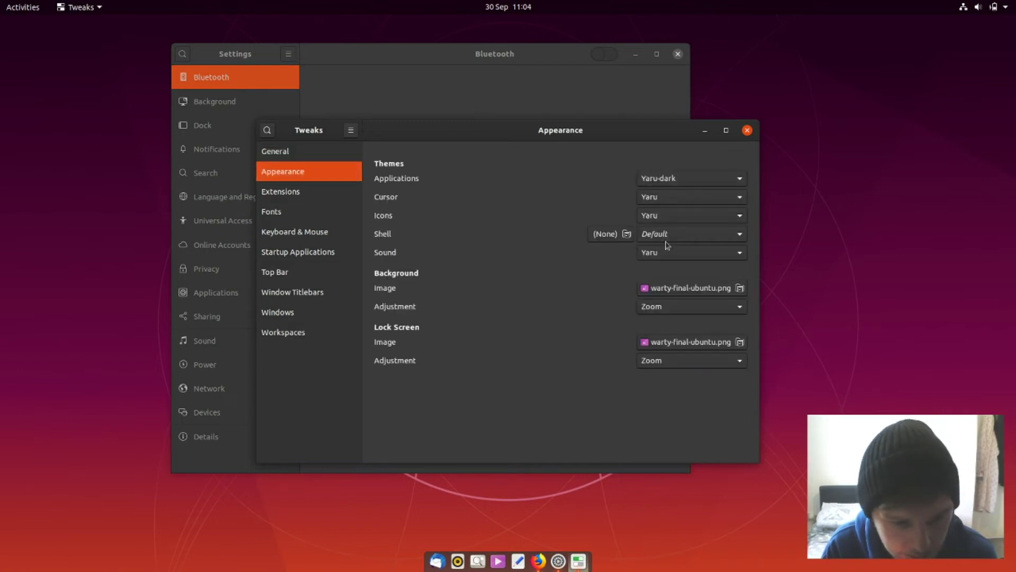
click(709, 178)
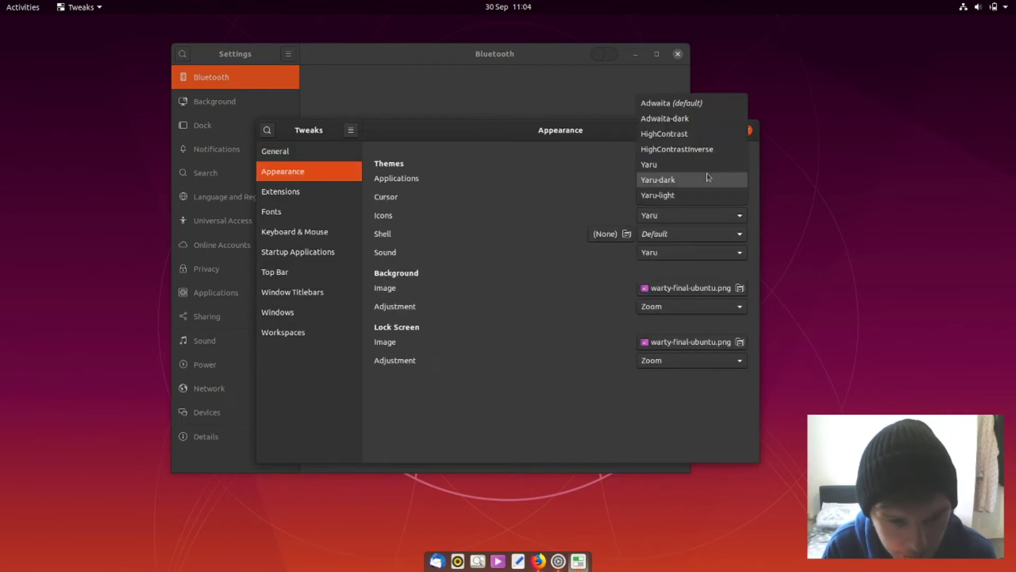
click(684, 199)
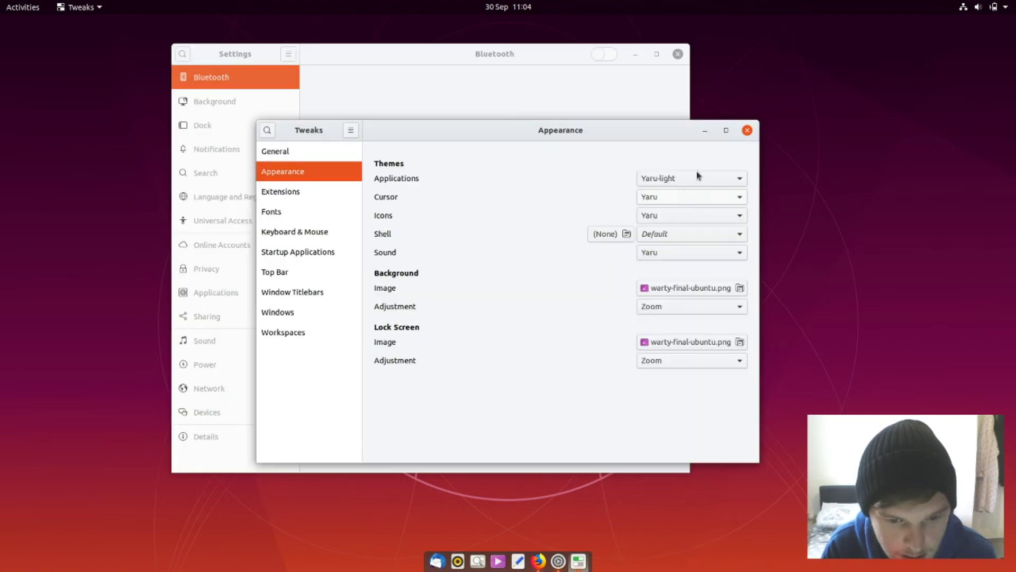
click(747, 129)
drag(447, 62, 609, 93)
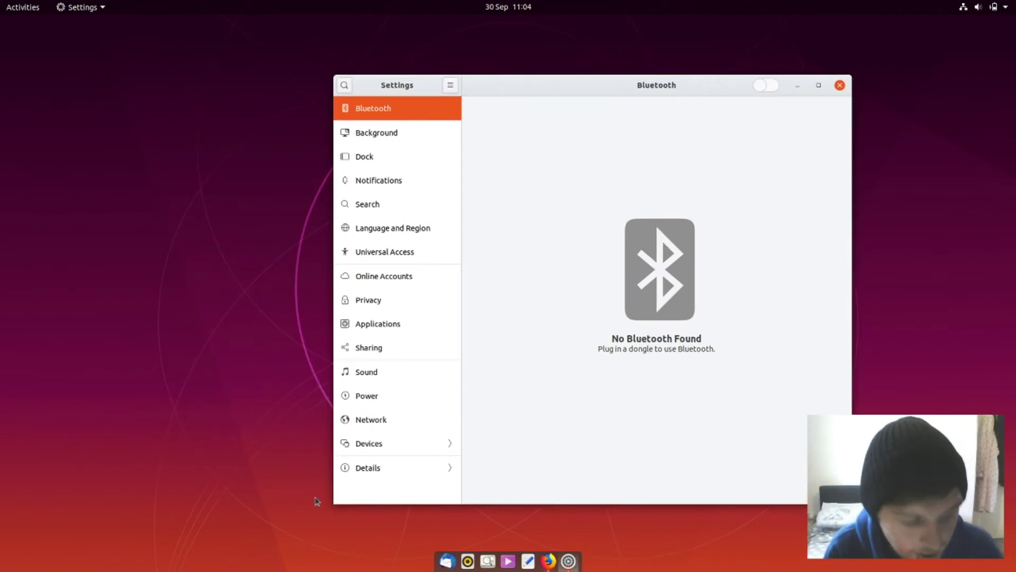
Step: Launch Files and hide hidden files in the Home folder with Ctrl+H
key(super)
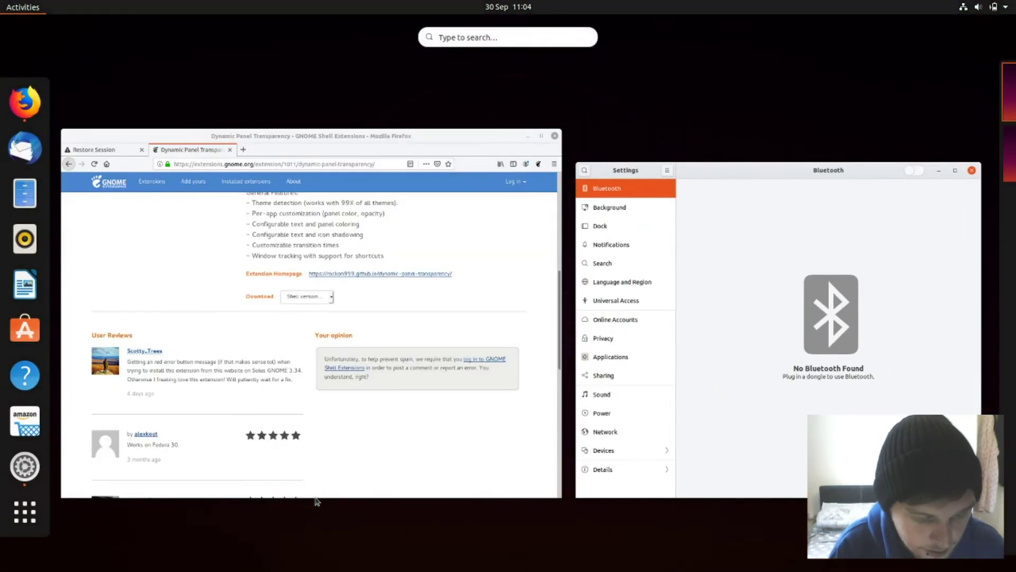
text(files)
key(Return)
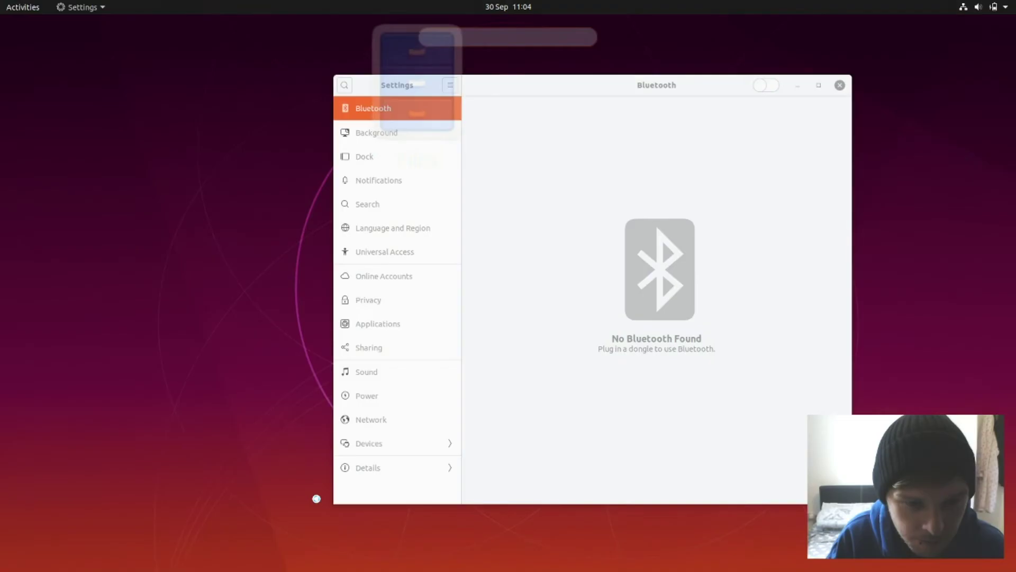
key(ctrl+h)
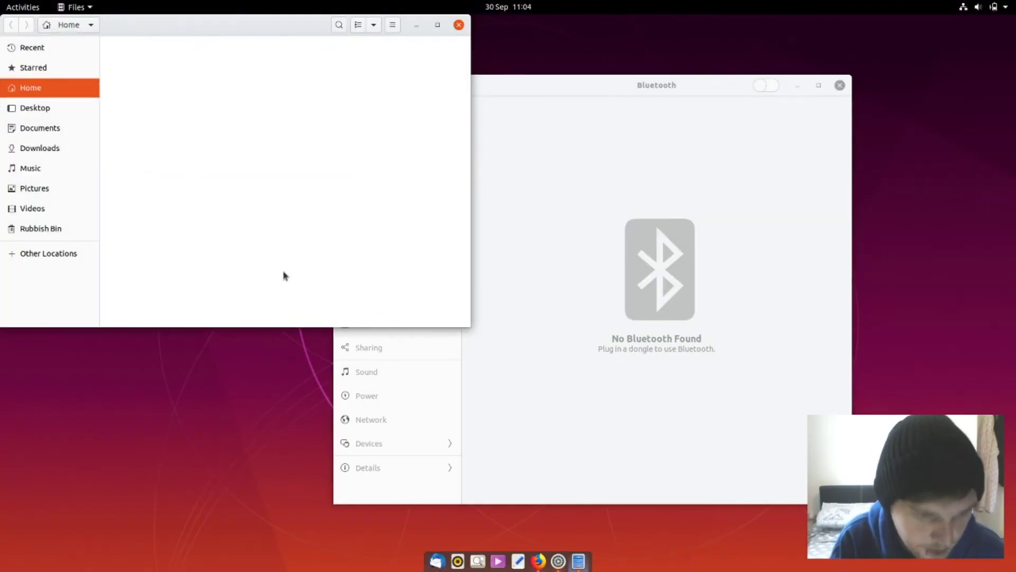
Step: Move the Files window to the left and bring it in front of Settings
drag(222, 28, 415, 165)
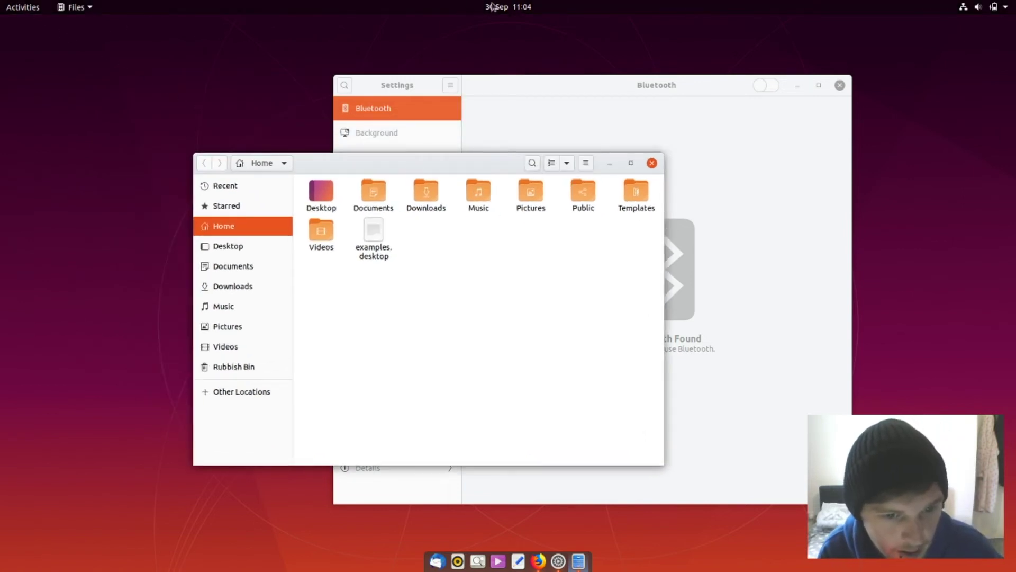
drag(440, 158, 303, 161)
click(580, 93)
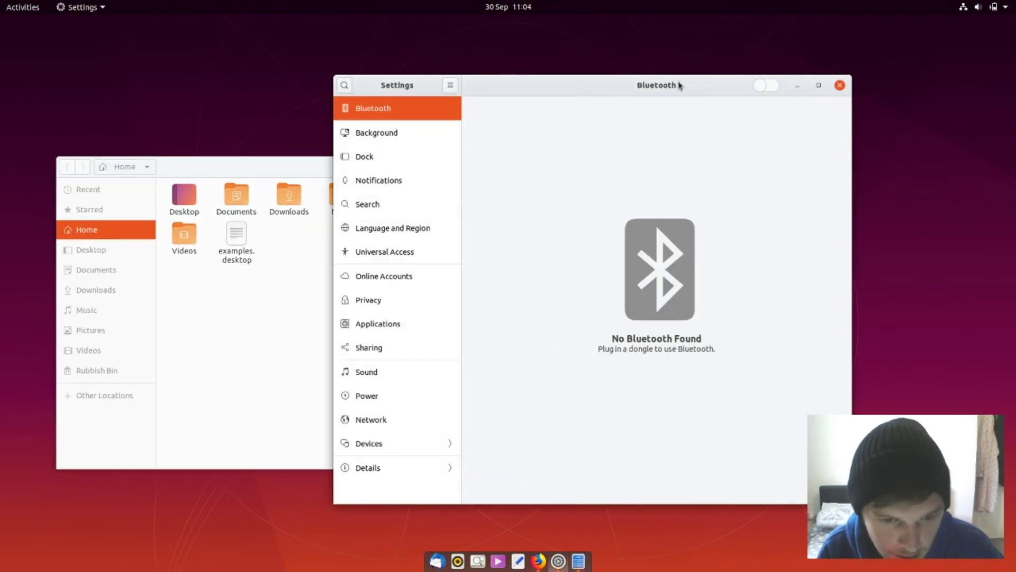
click(243, 389)
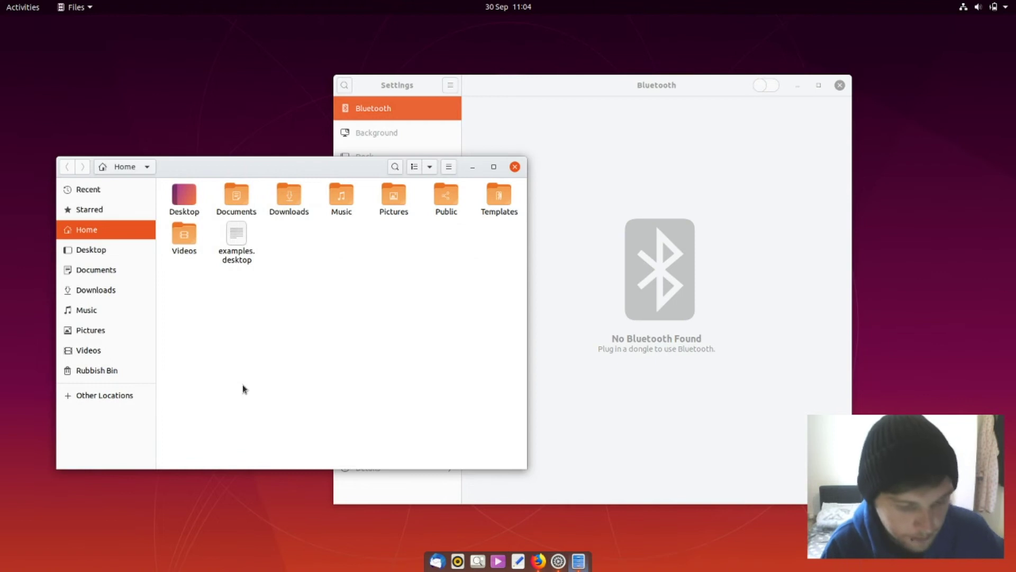
Step: In a new terminal, install the Arc theme with 'sudo apt install arc-theme -y'
key(ctrl+alt+t)
text(sudo apt )
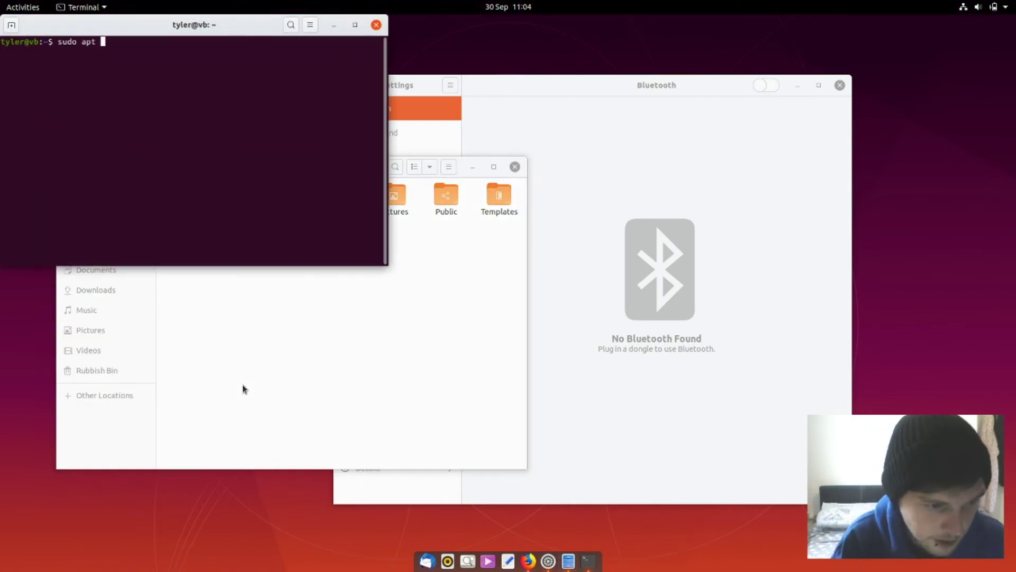
text(install rc0)
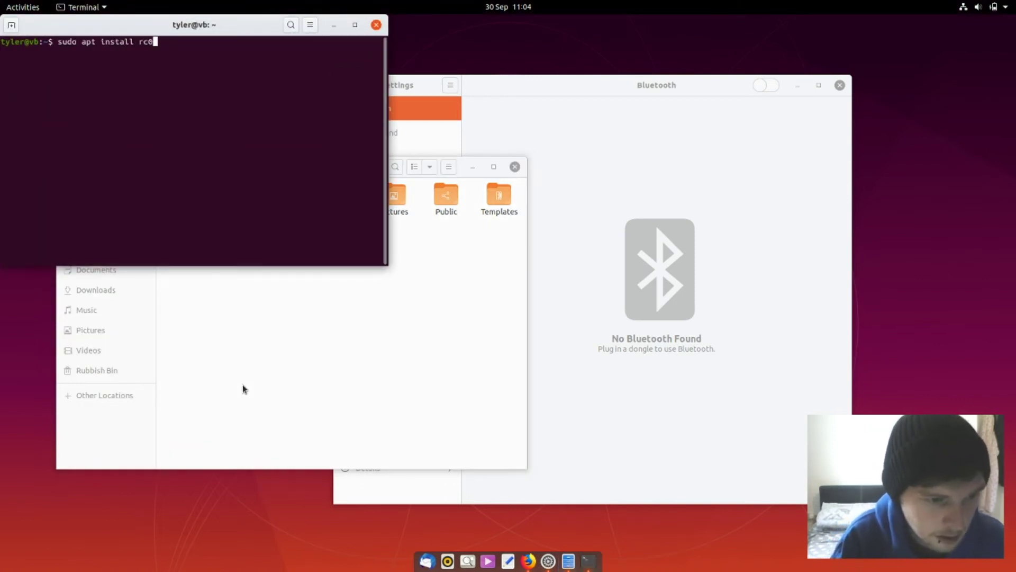
key(BackSpace)
key(BackSpace)
key(BackSpace)
text(arc-theme)
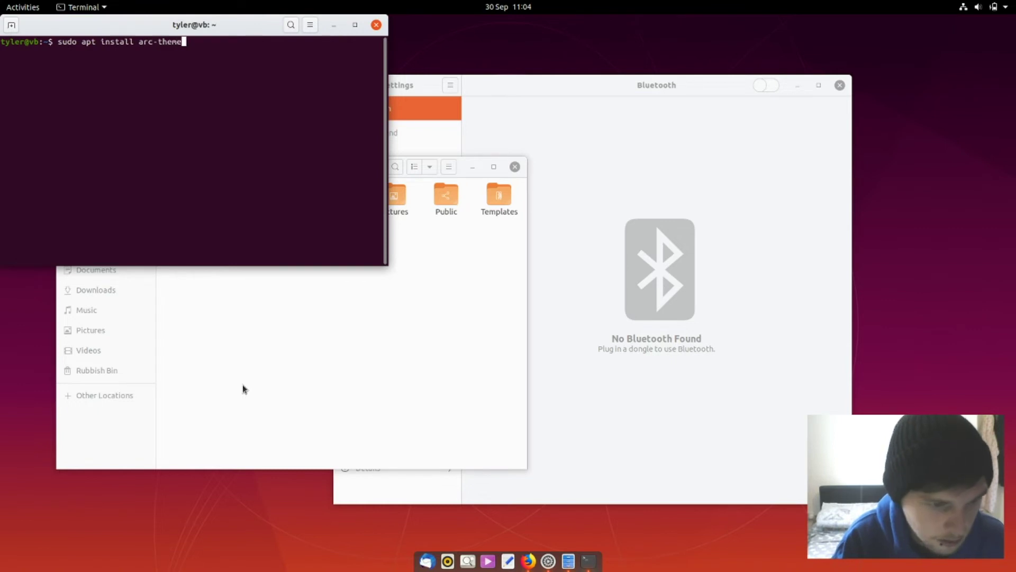
text( -y)
key(Return)
key(Return)
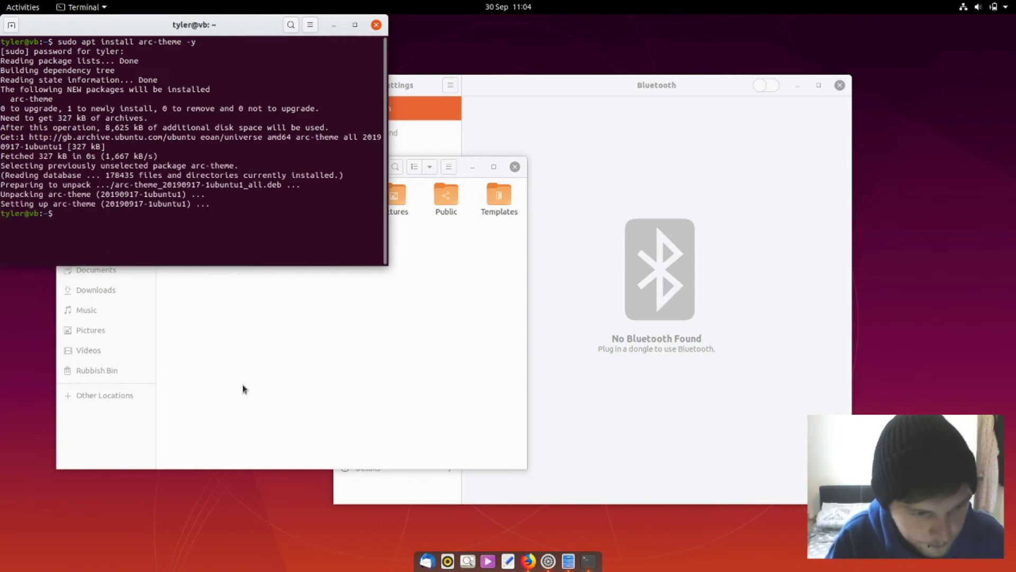
Step: Install htop and neofetch with sudo apt, then centre the terminal window
text(sudo apt install htop )
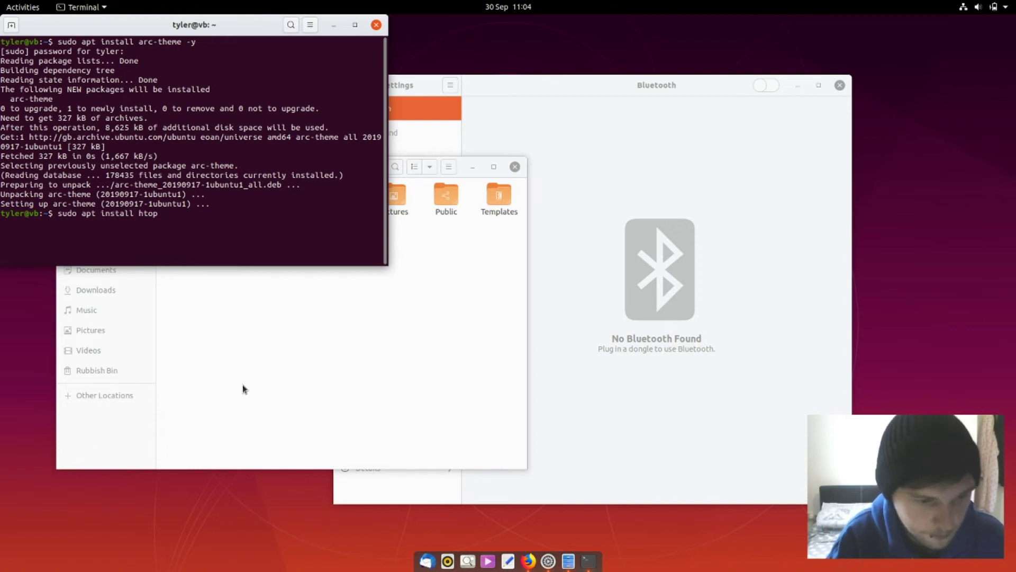
text(-y)
key(Return)
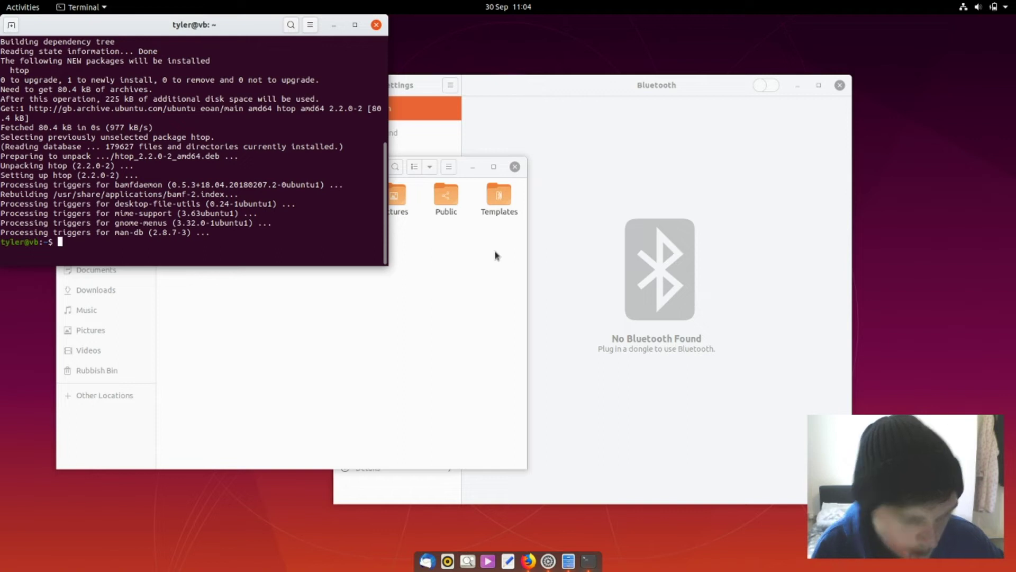
text(udo apt install )
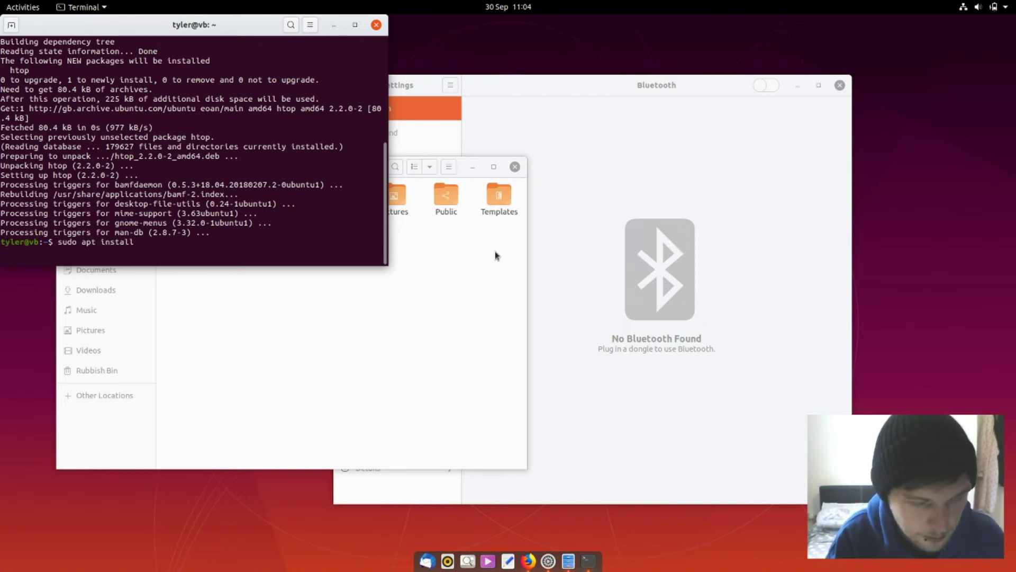
text(neofetch )
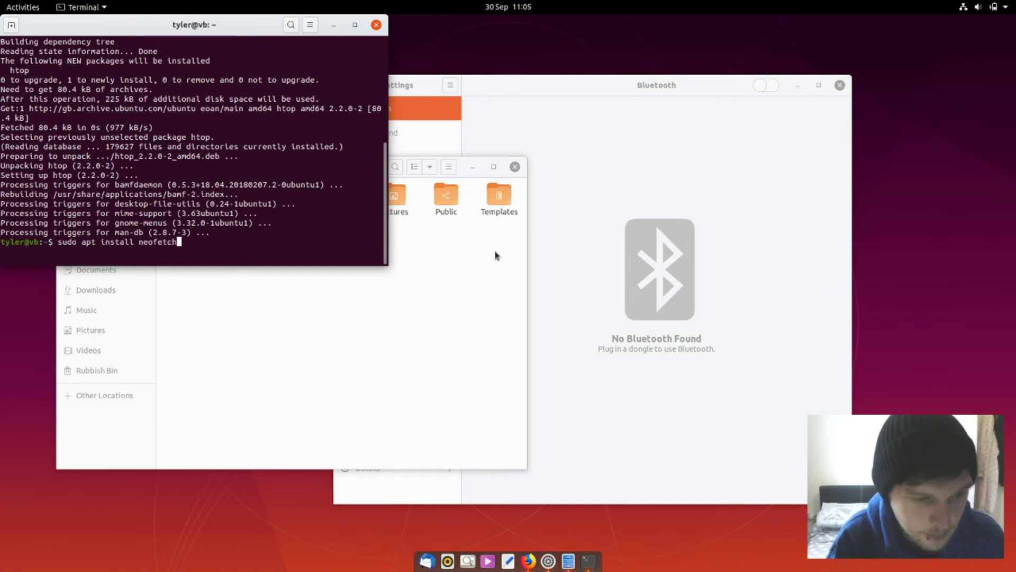
text(-y)
key(Return)
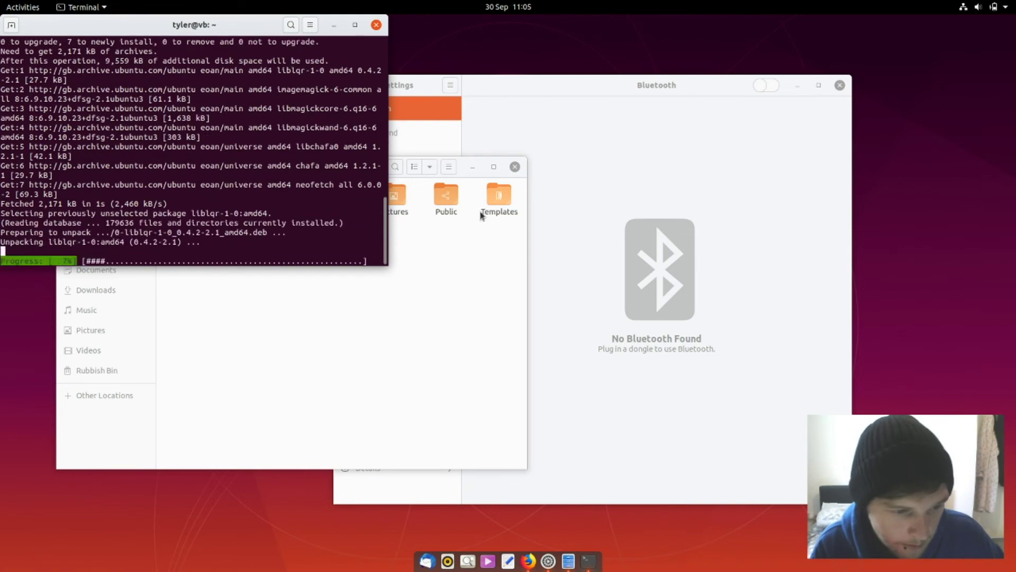
drag(229, 31, 562, 176)
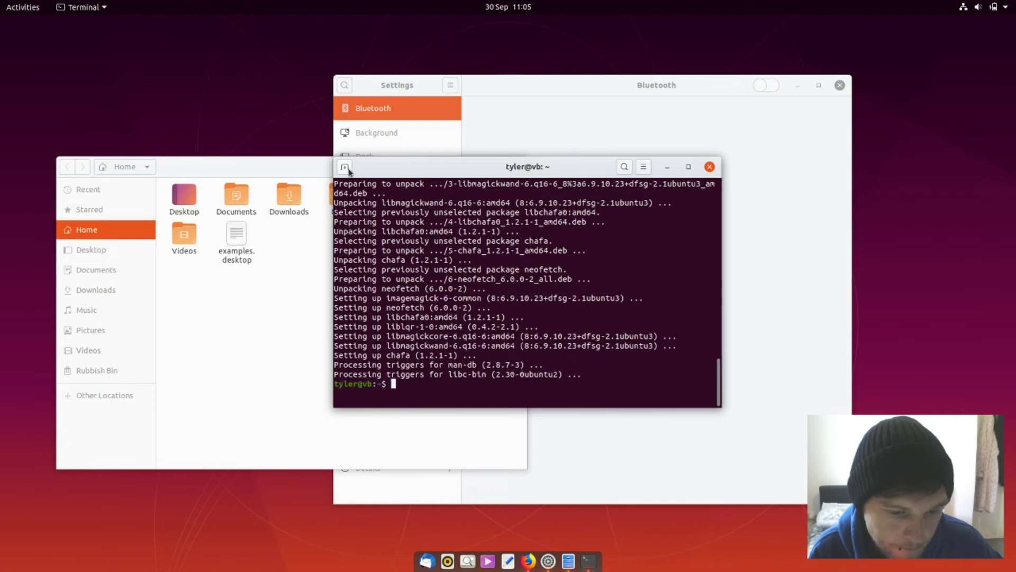
Step: Launch GNOME Tweaks from the Activities search
key(super)
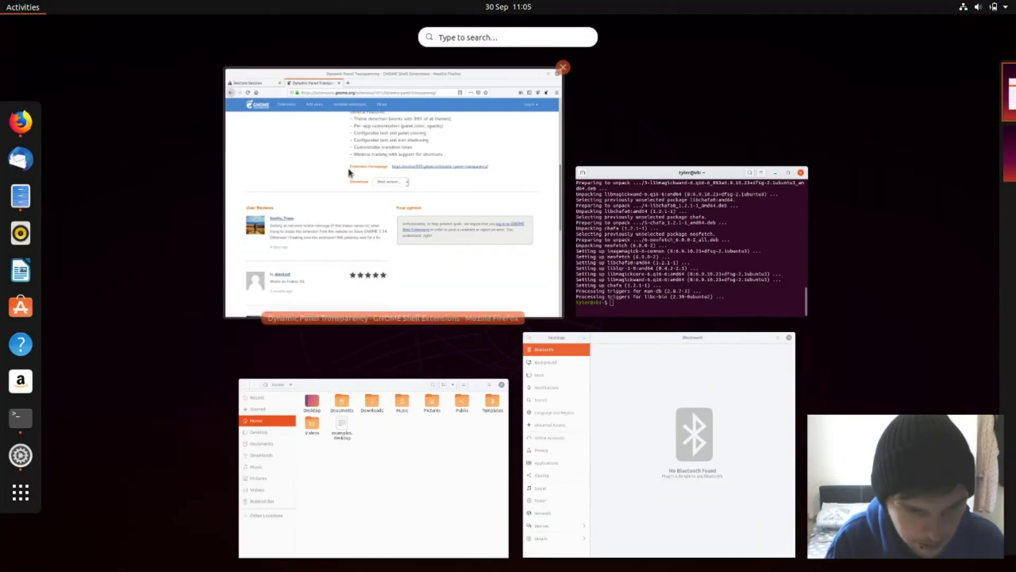
click(595, 399)
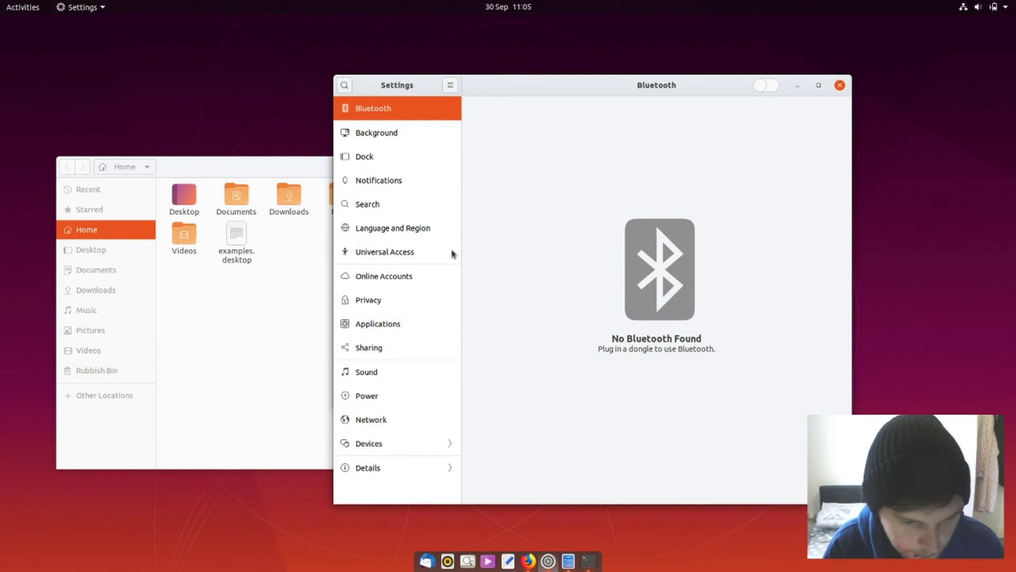
key(super)
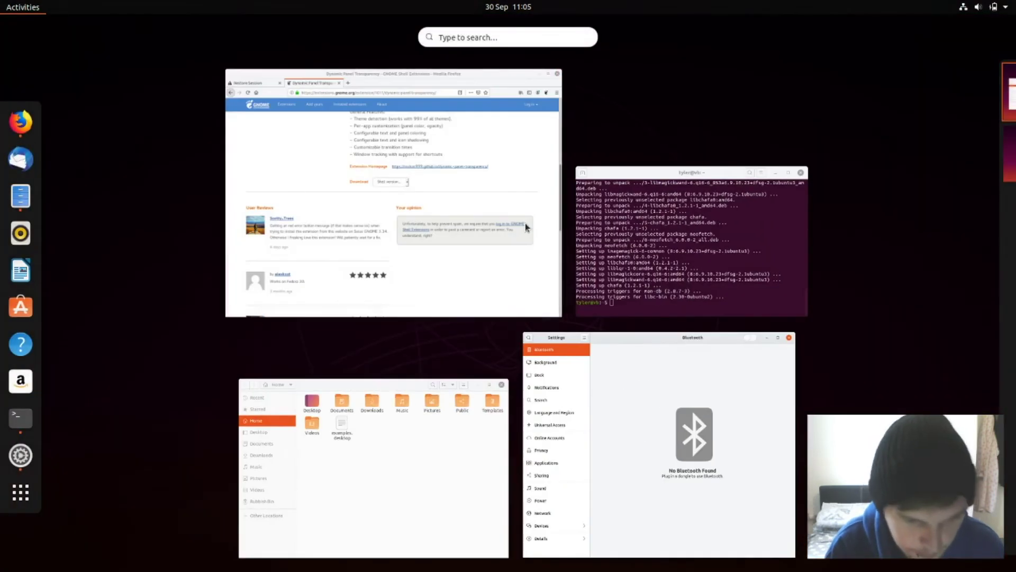
text(tweaks)
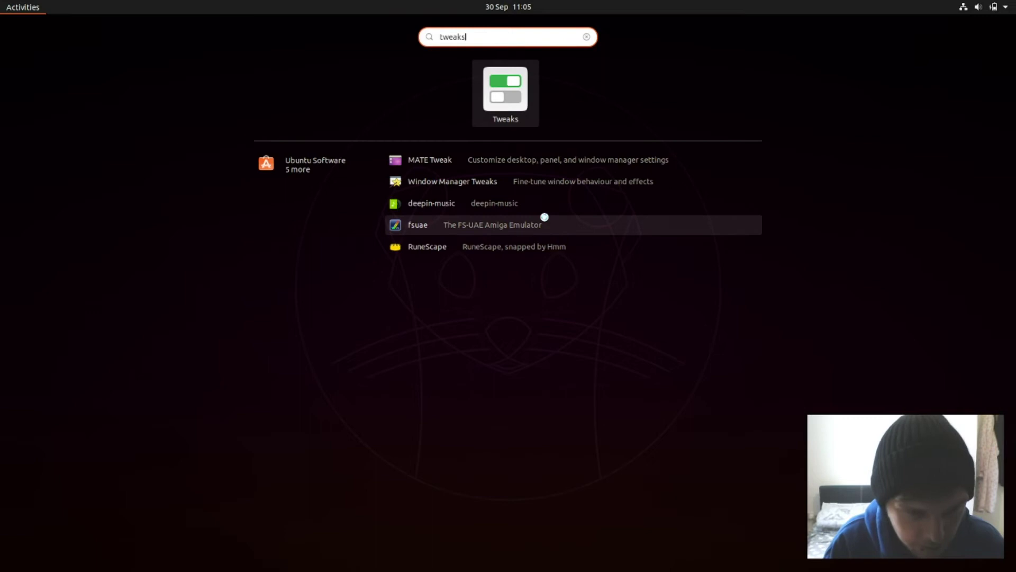
key(Return)
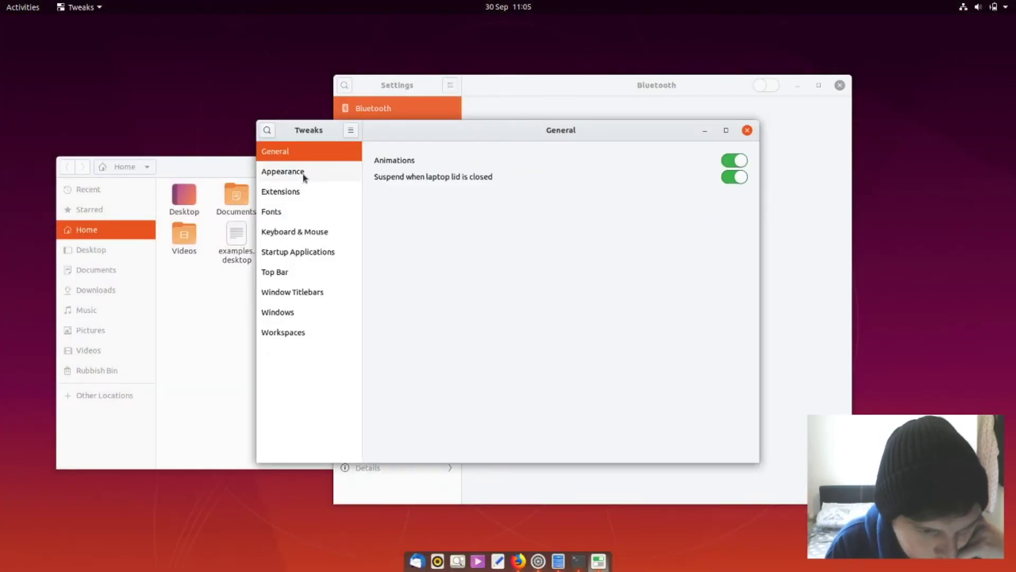
Step: Under Appearance, choose Arc-Darker for Applications and Arc for Shell
click(305, 172)
click(694, 184)
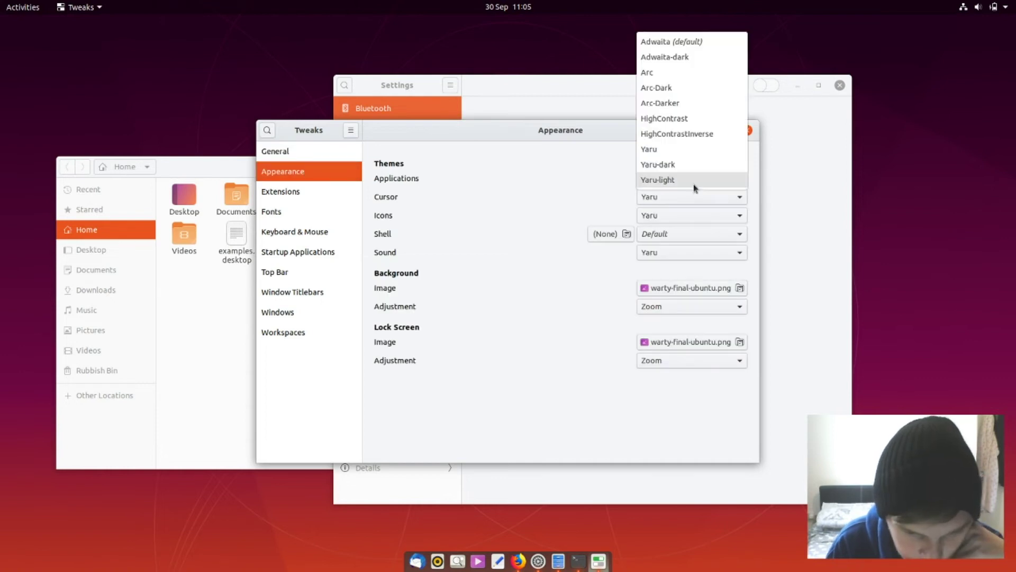
click(681, 103)
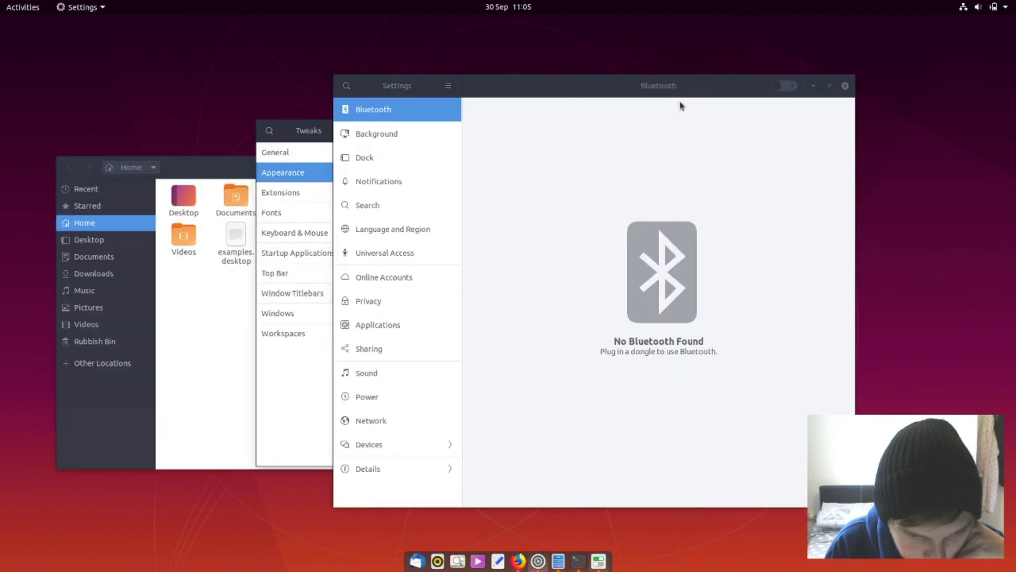
click(285, 138)
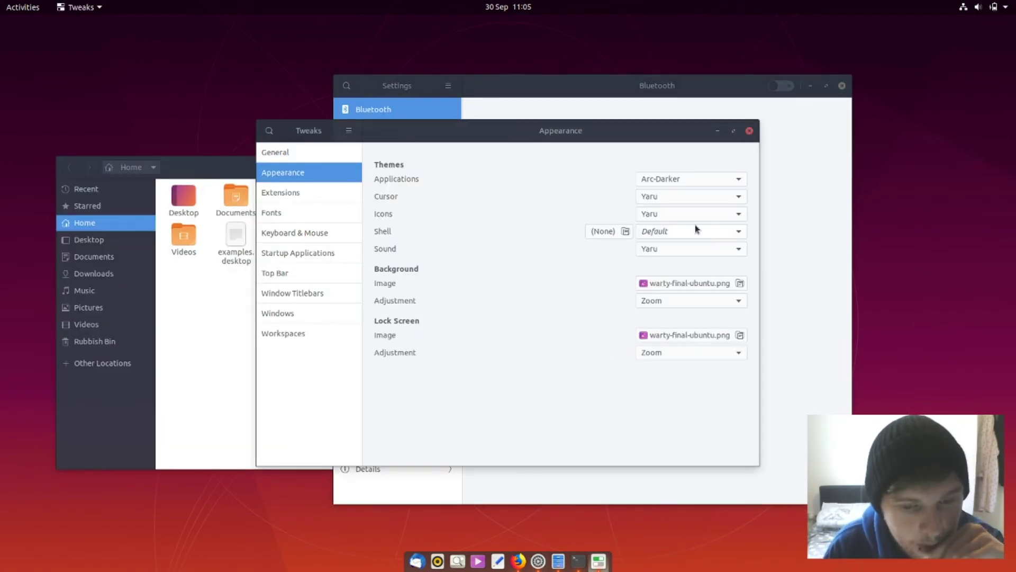
click(676, 227)
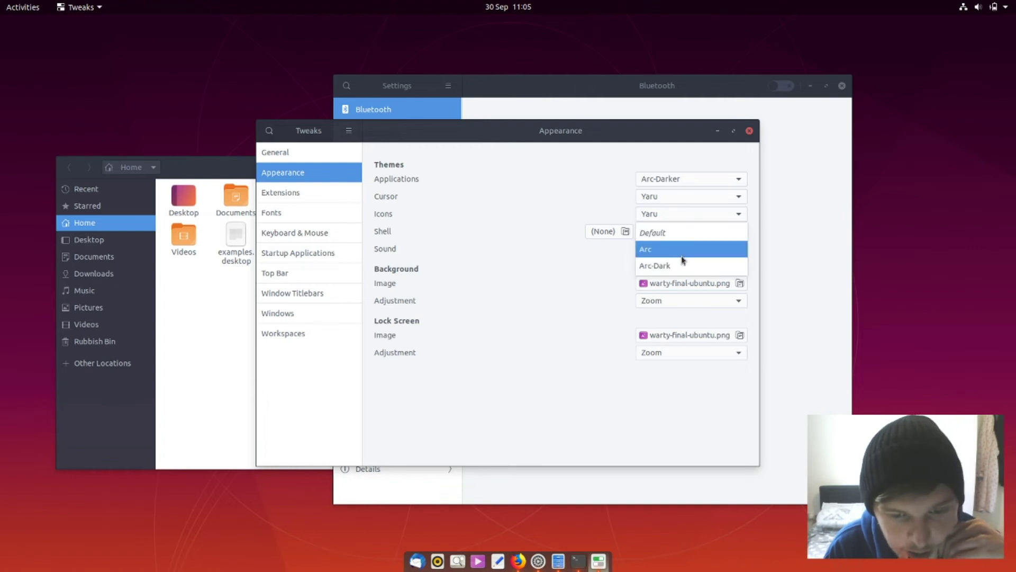
click(681, 249)
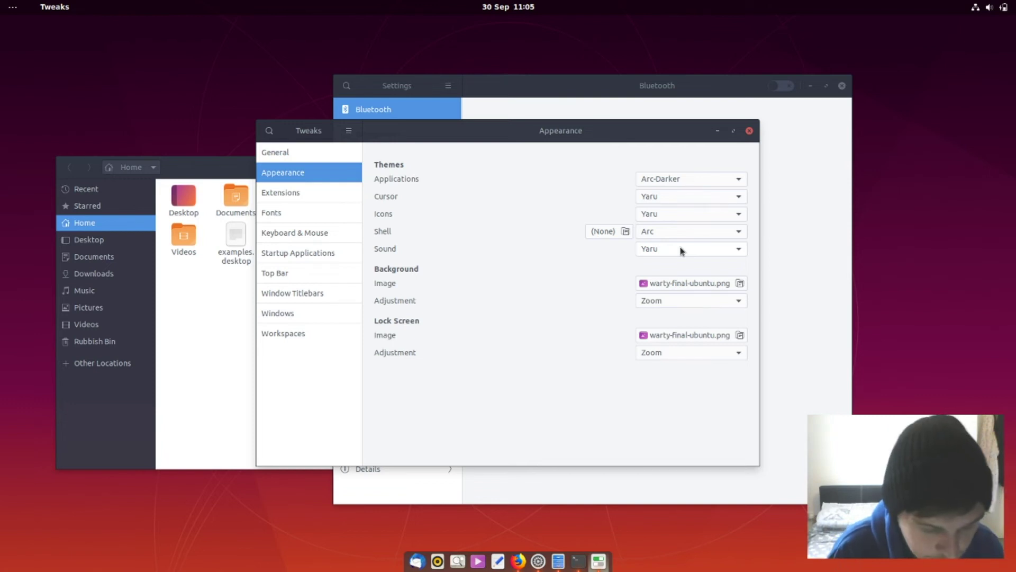
Step: Open Keyboard Shortcuts settings from an Activities search for 'key'
key(super)
text(keyo)
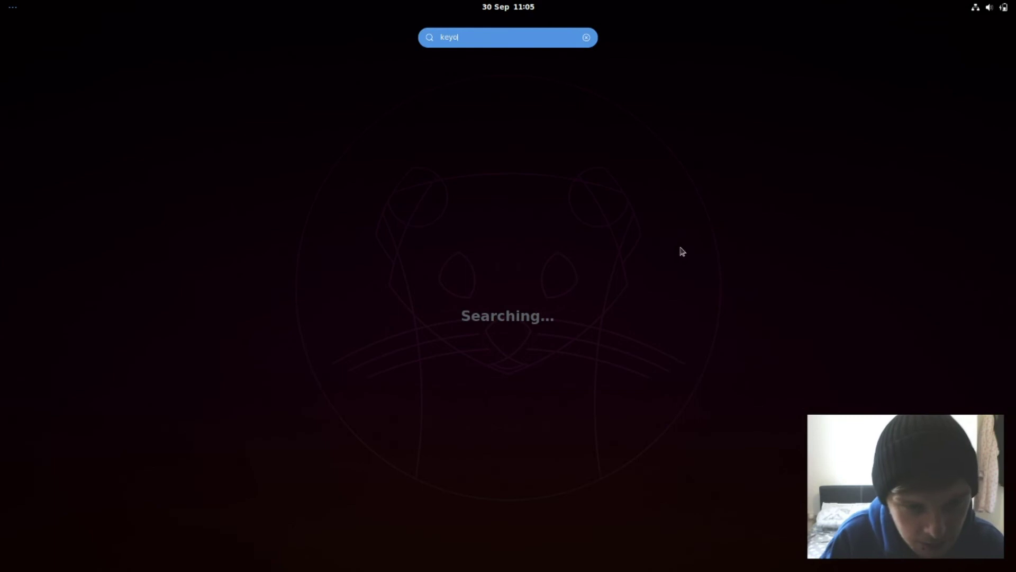
key(BackSpace)
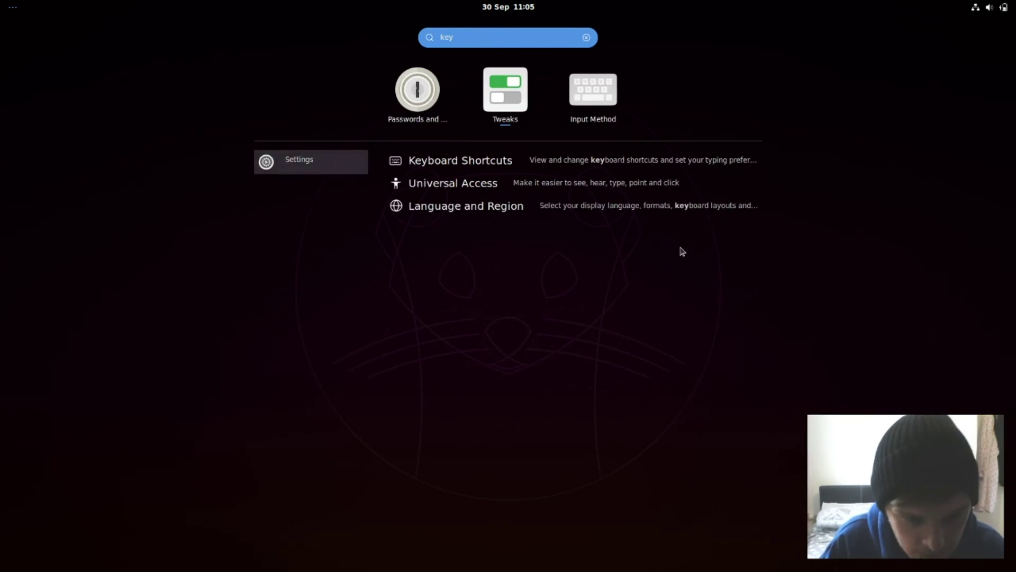
key(Tab)
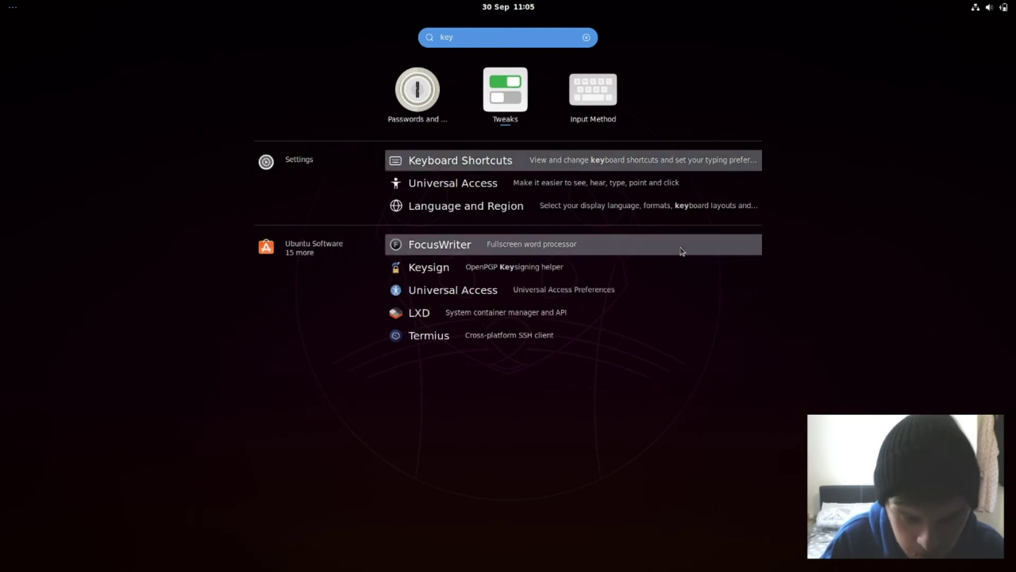
key(Return)
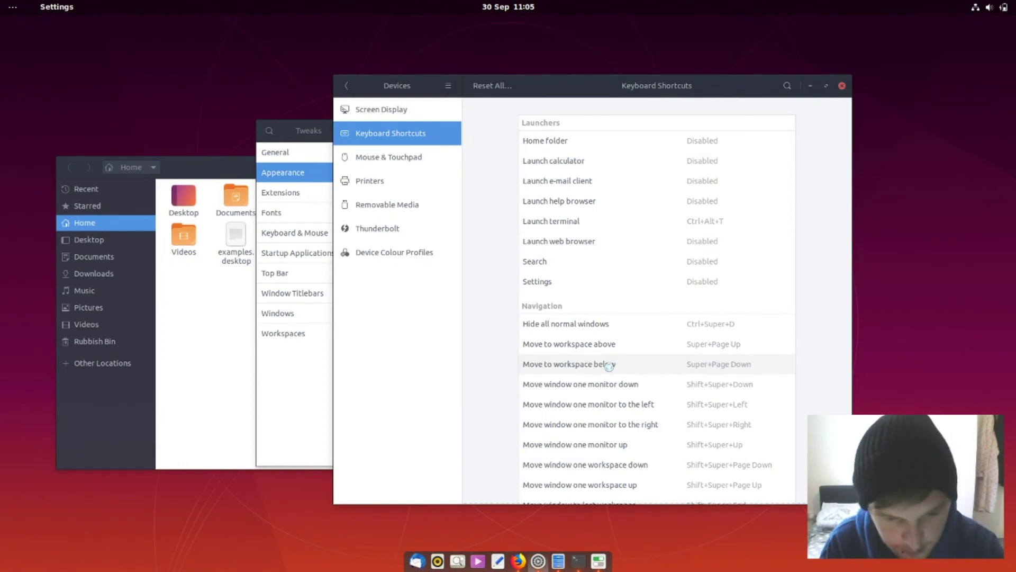
scroll(609, 366, down, 3)
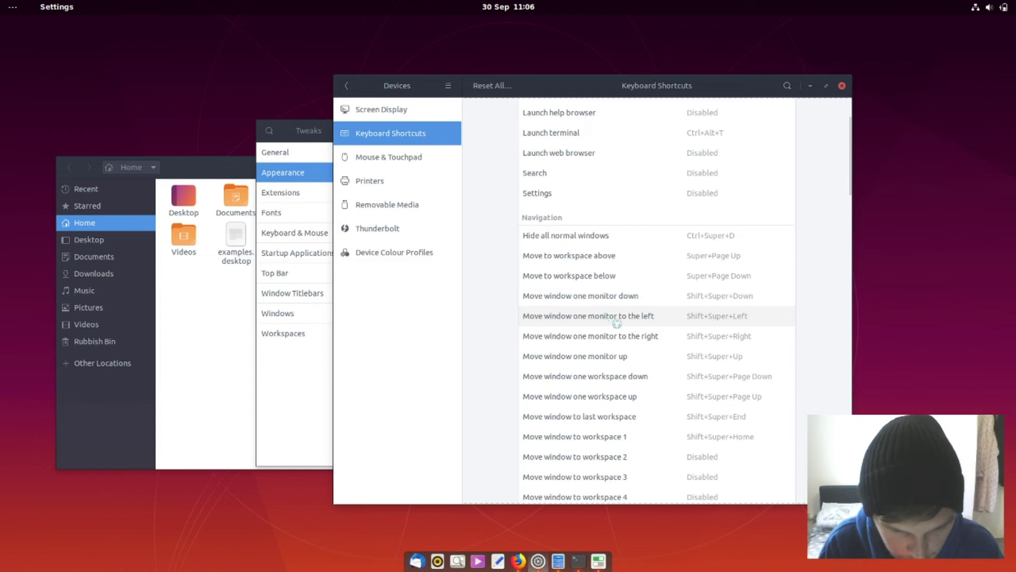
Step: Bind Move to workspace above to Ctrl+Super+Up and below to Ctrl+Super+Down
click(659, 255)
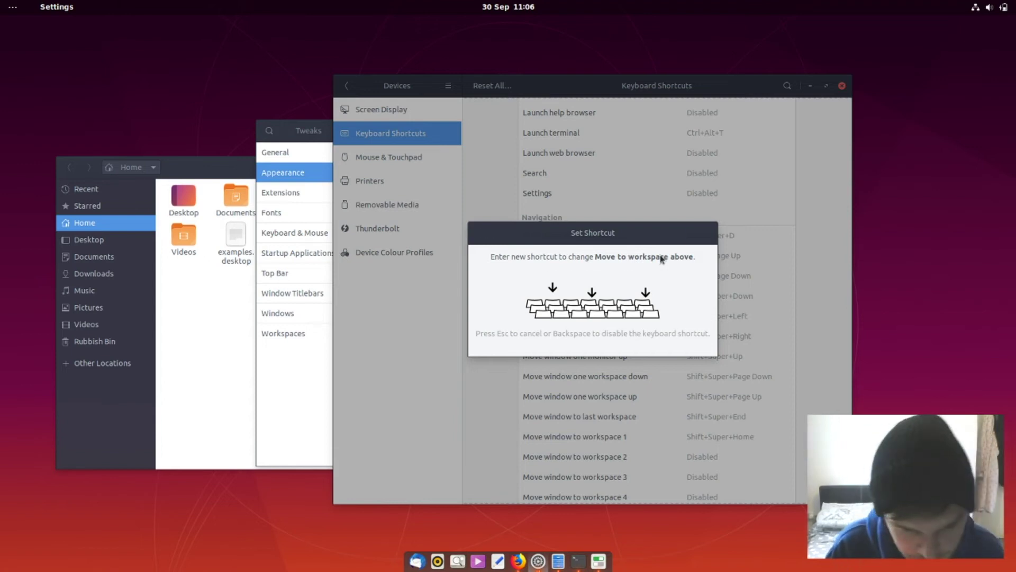
key(ctrl+super+Up)
click(702, 233)
click(750, 280)
key(ctrl+super+Down)
click(706, 233)
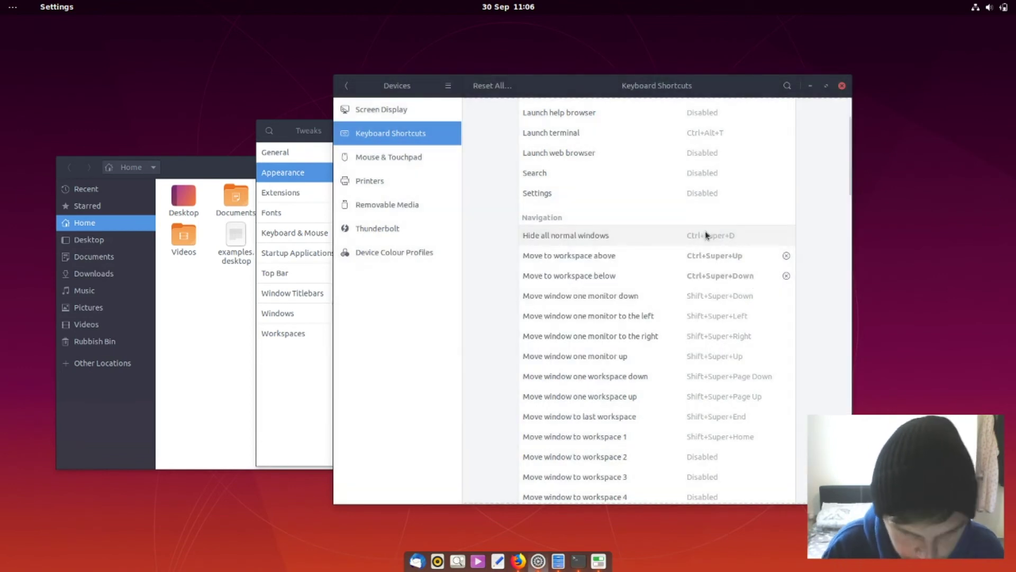
Step: Test the new shortcuts by switching between workspaces, ending on the original one
key(ctrl+super+Down)
key(ctrl+super+Up)
key(ctrl+super+Down)
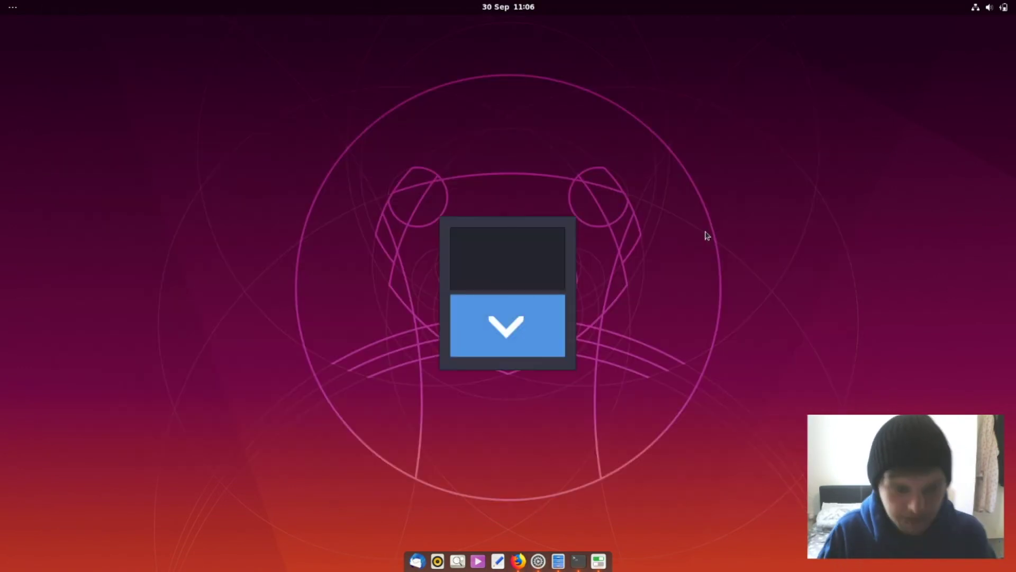
key(ctrl+super+Up)
key(ctrl+super+Down)
key(ctrl+super+Up)
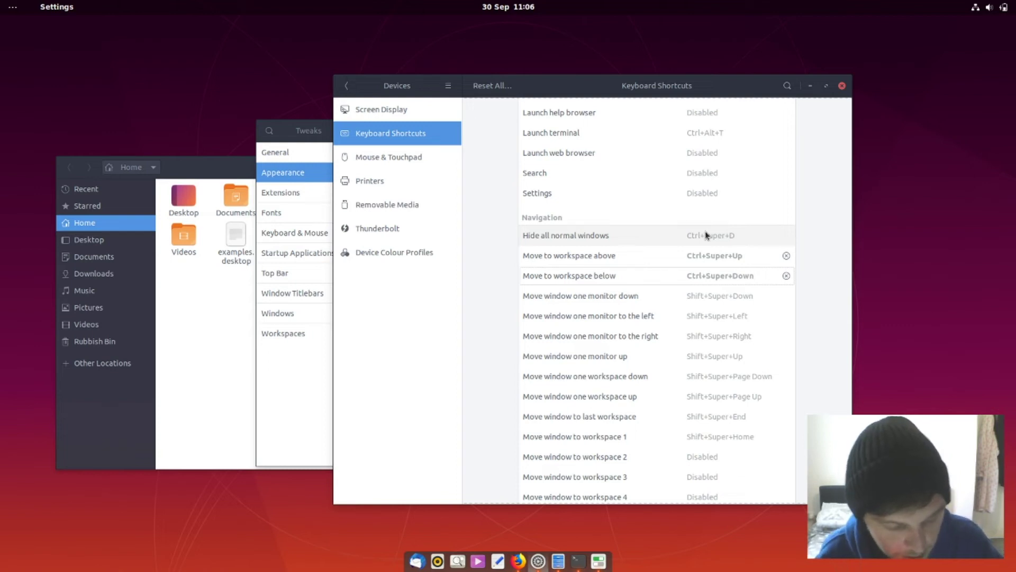
Step: Run reboot in a new terminal to restart Ubuntu
key(ctrl+alt+t)
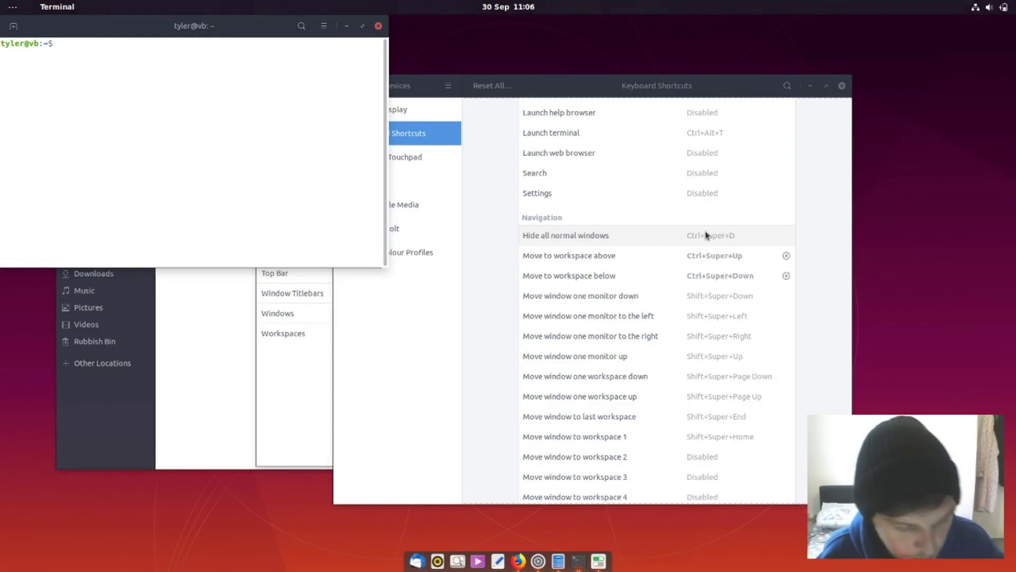
text(reboot)
key(Return)
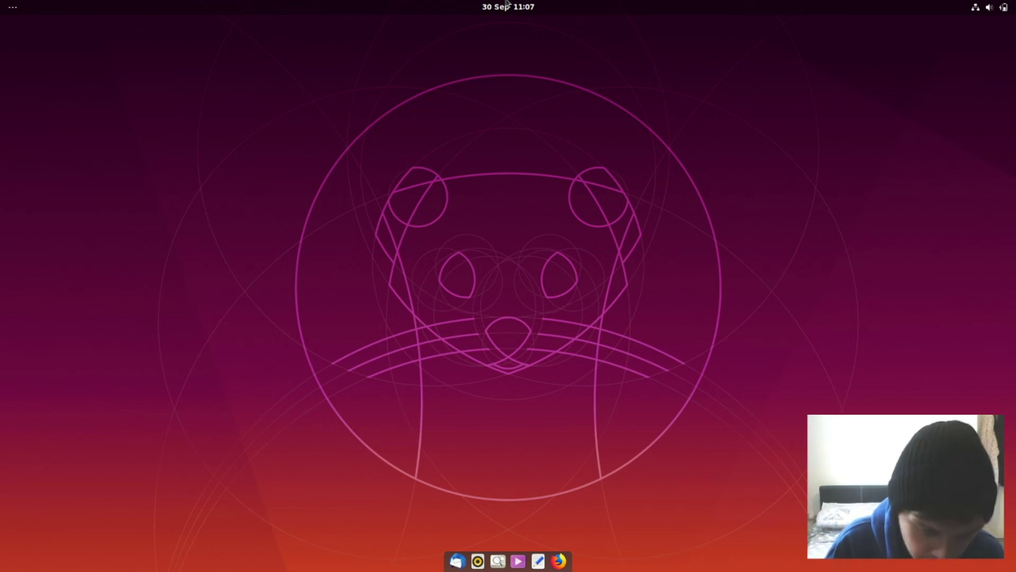
Step: Leave fullscreen and power off the ubuntu19.10-beta virtual machine
key(Control_R+f)
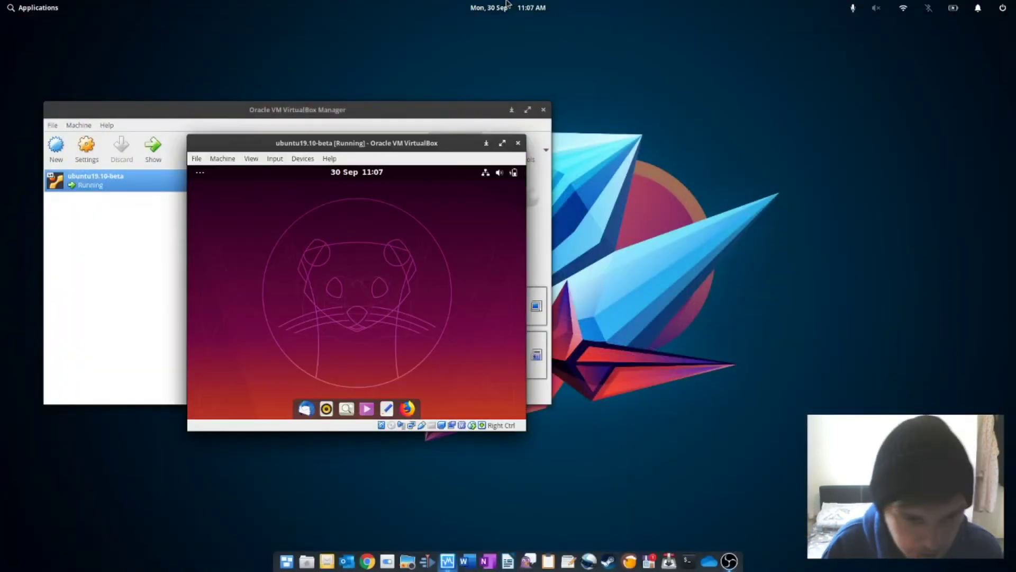
double_click(369, 139)
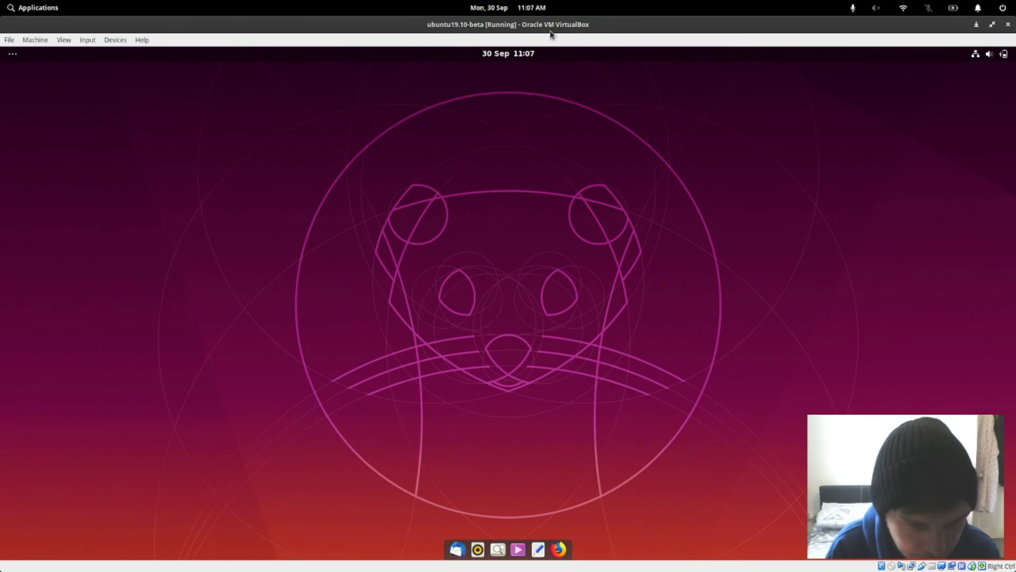
double_click(588, 24)
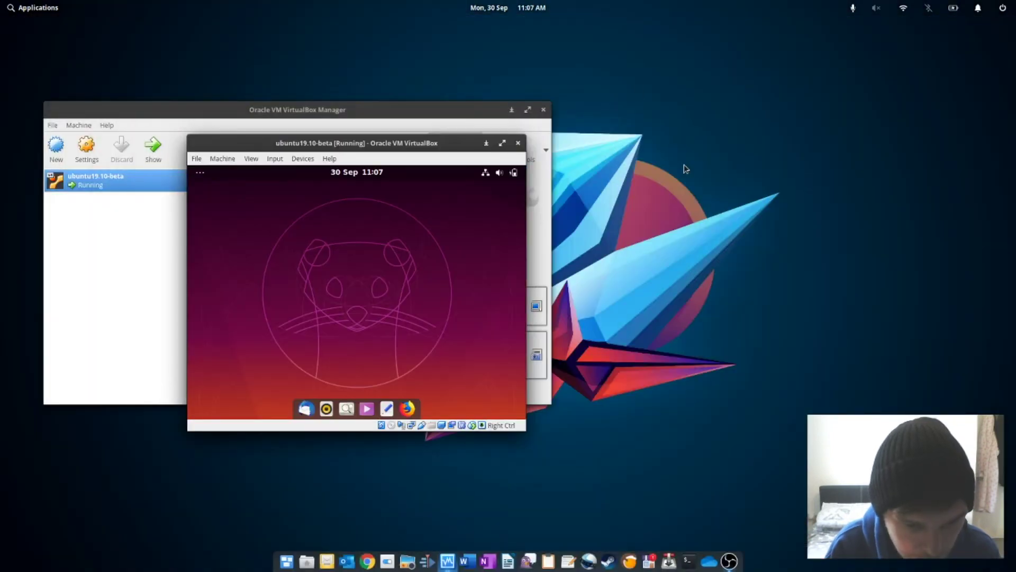
click(732, 563)
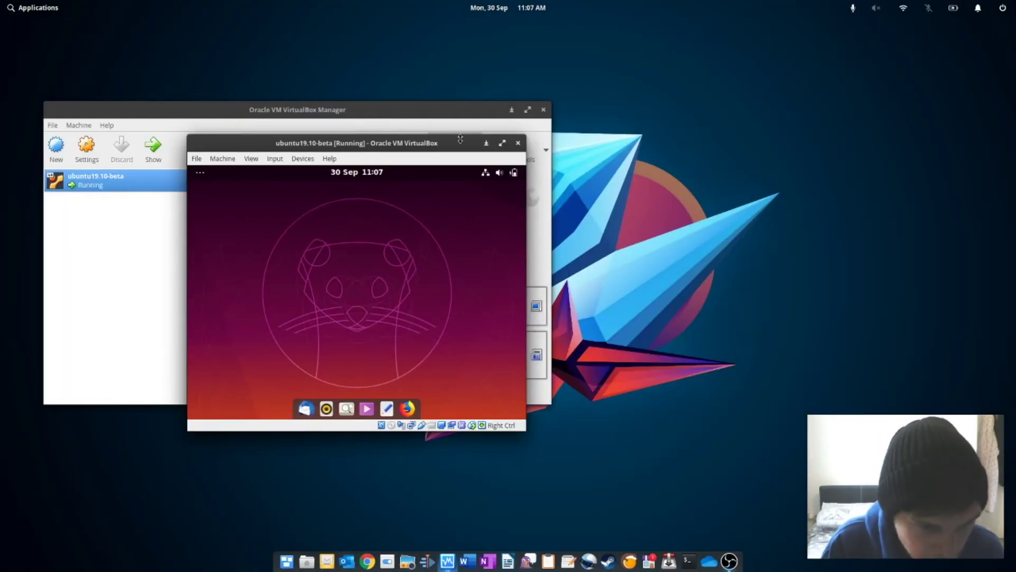
click(519, 143)
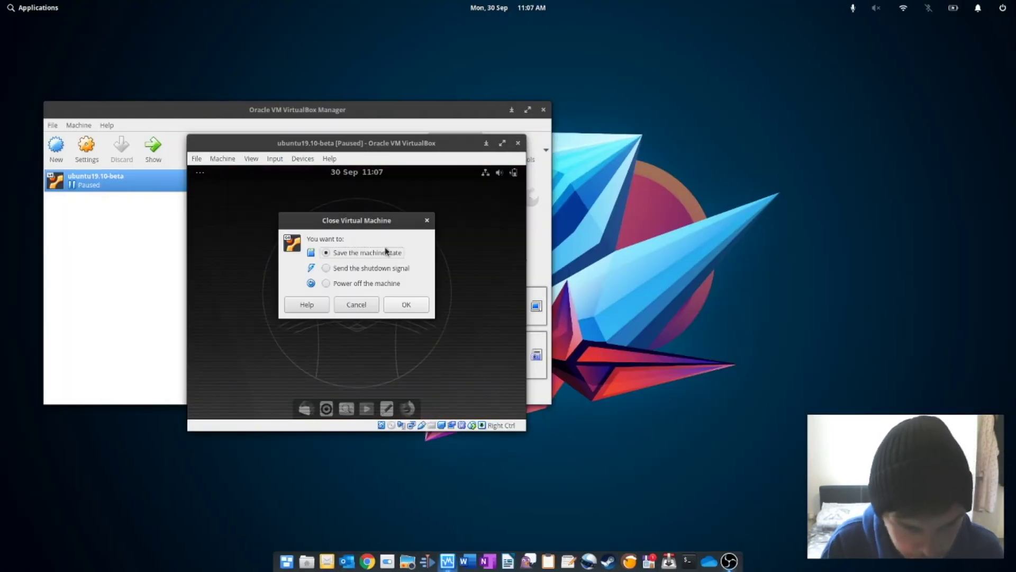
click(372, 283)
click(406, 304)
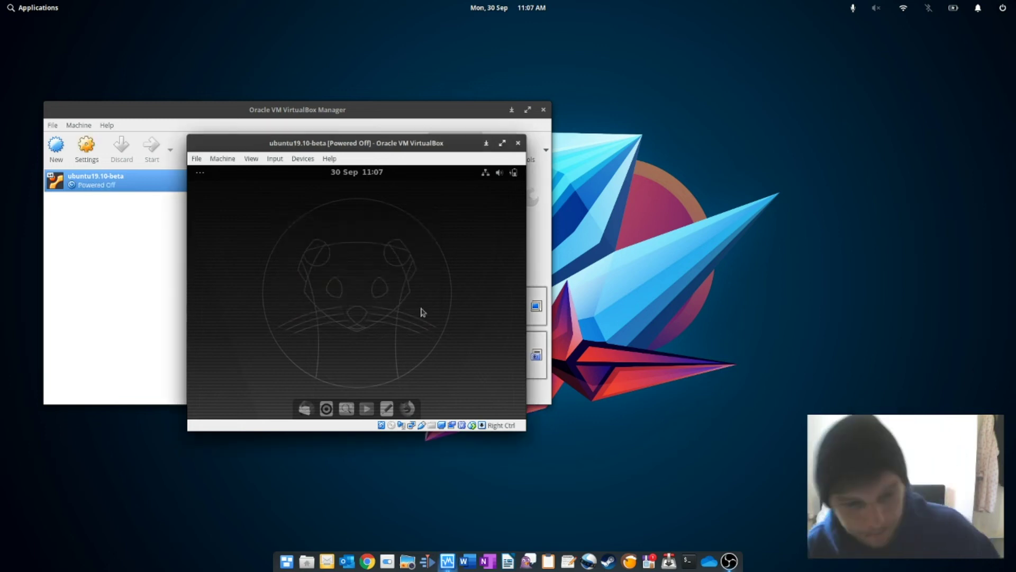
Step: Start ubuntu19.10-beta again and switch it to fullscreen
double_click(158, 191)
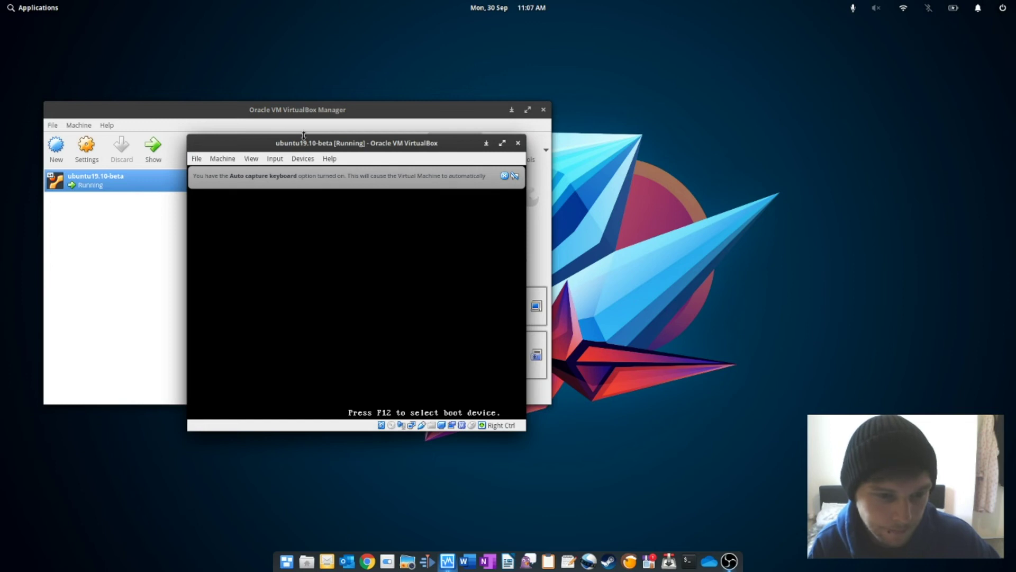
drag(326, 145, 569, 83)
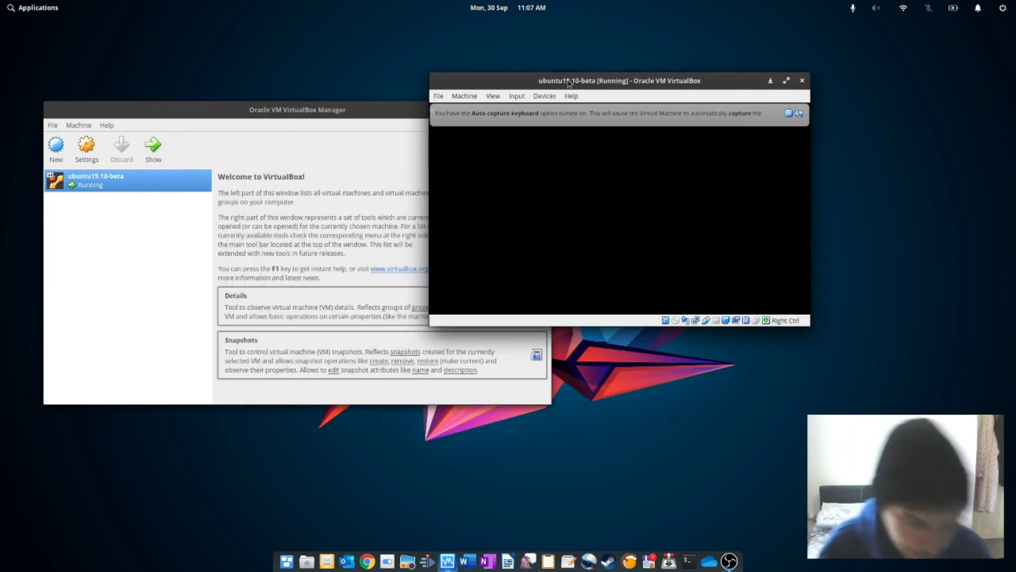
key(ctrl+f)
key(Return)
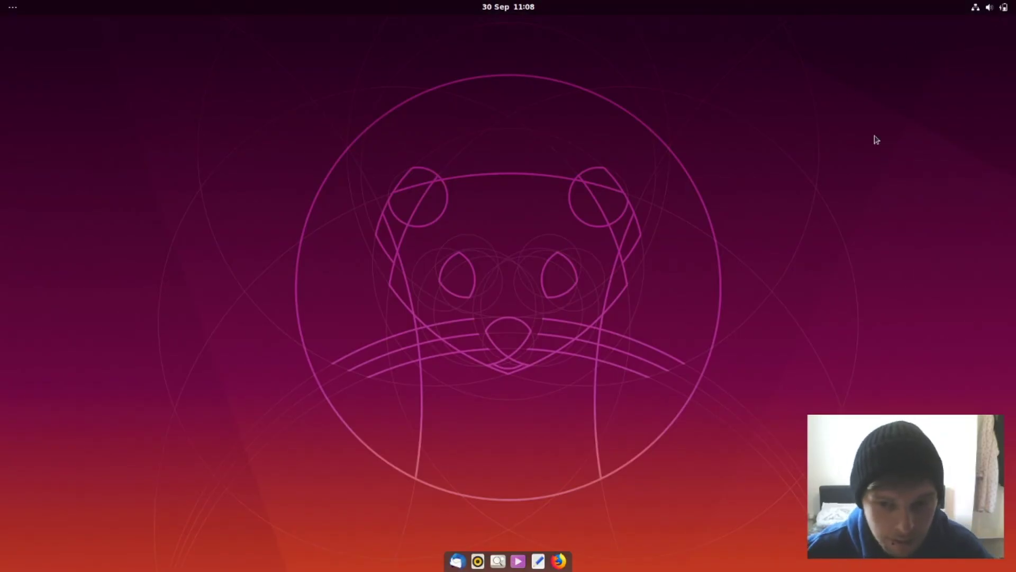
Step: Launch Terminal from the Activities search
key(super)
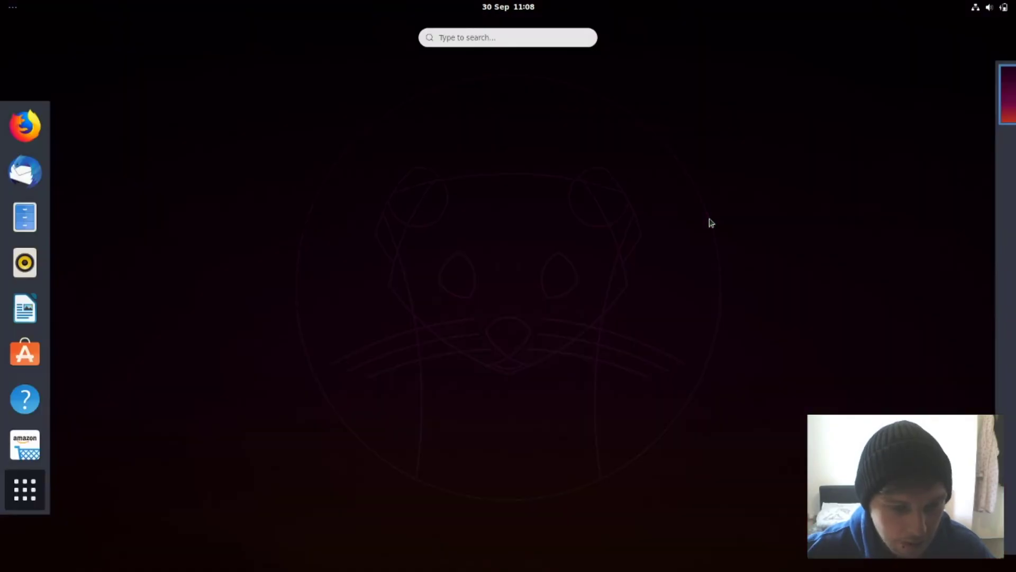
text(terminak)
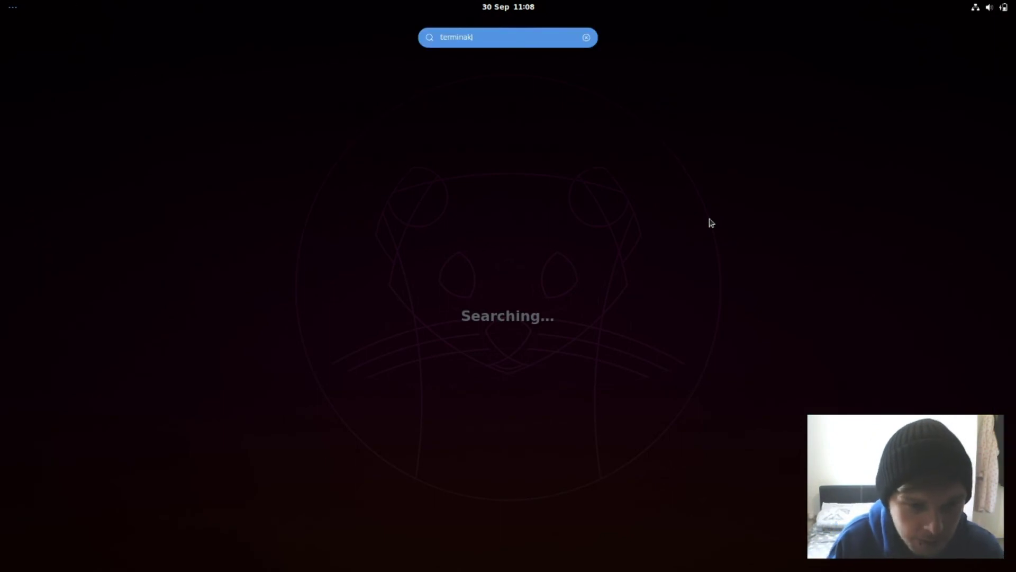
key(BackSpace)
text(l)
key(Return)
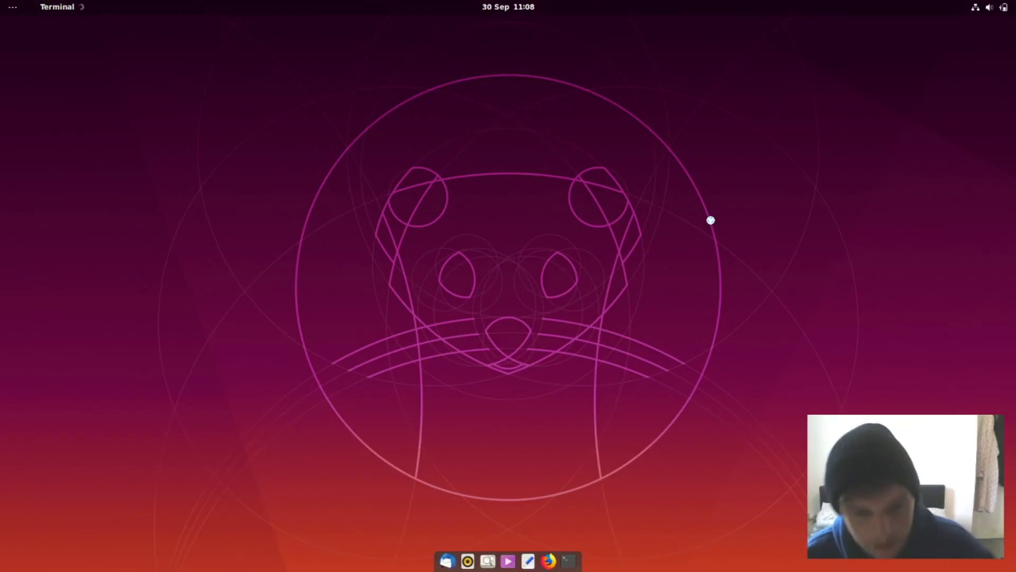
Step: Run htop, quit it with q, and open the terminal profile Preferences
text(htop)
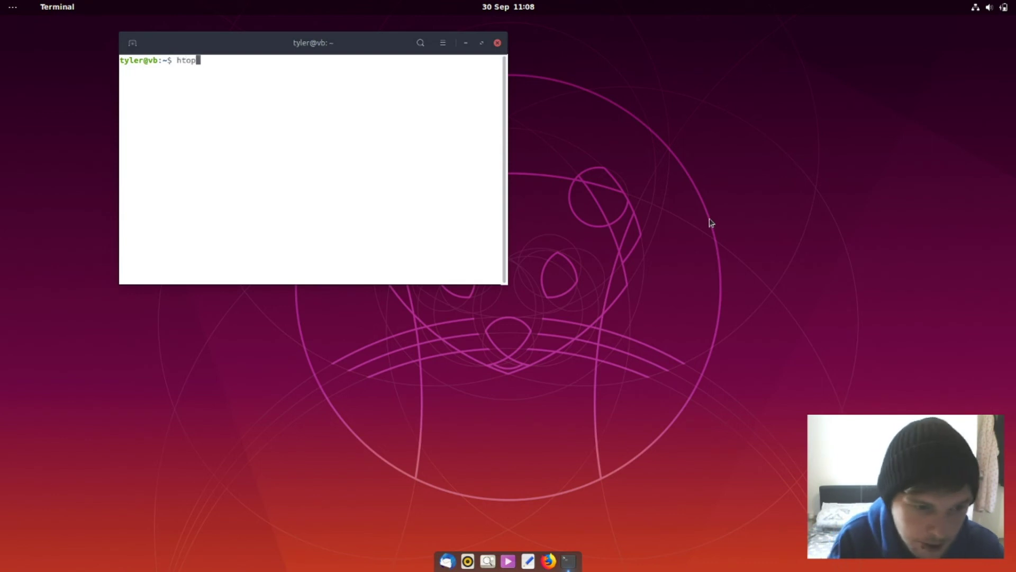
key(Return)
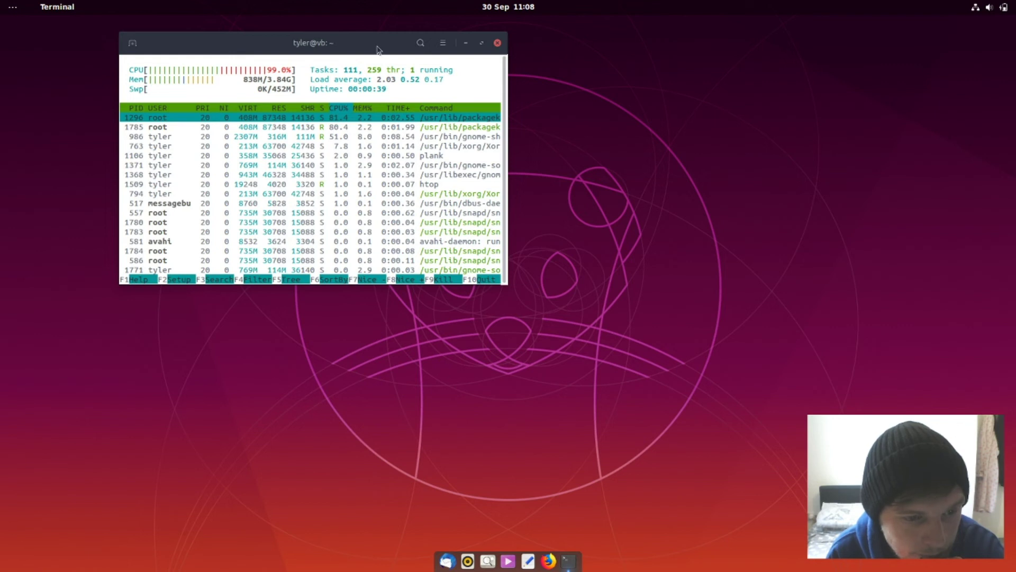
drag(377, 49, 469, 103)
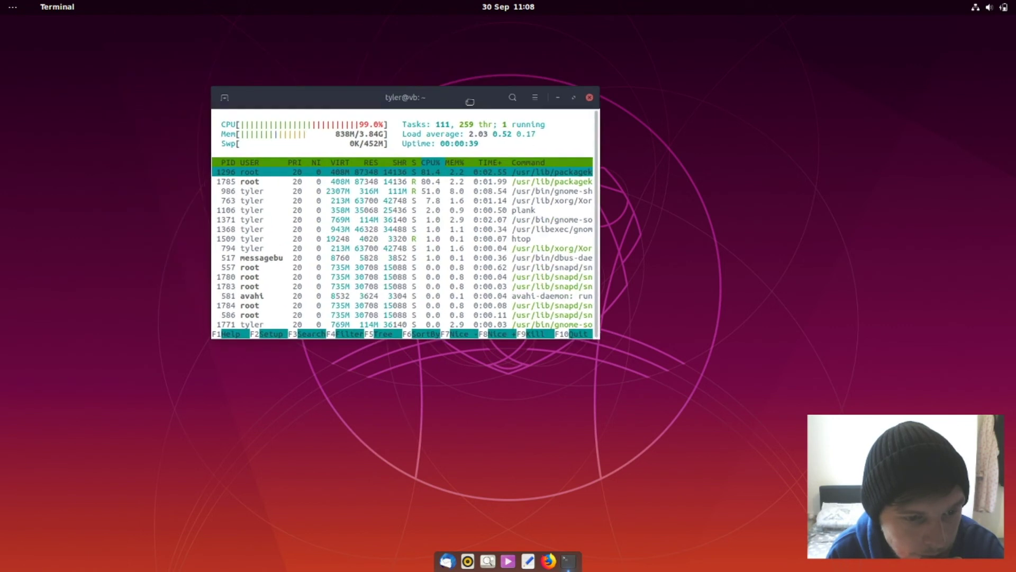
click(7, 10)
click(6, 9)
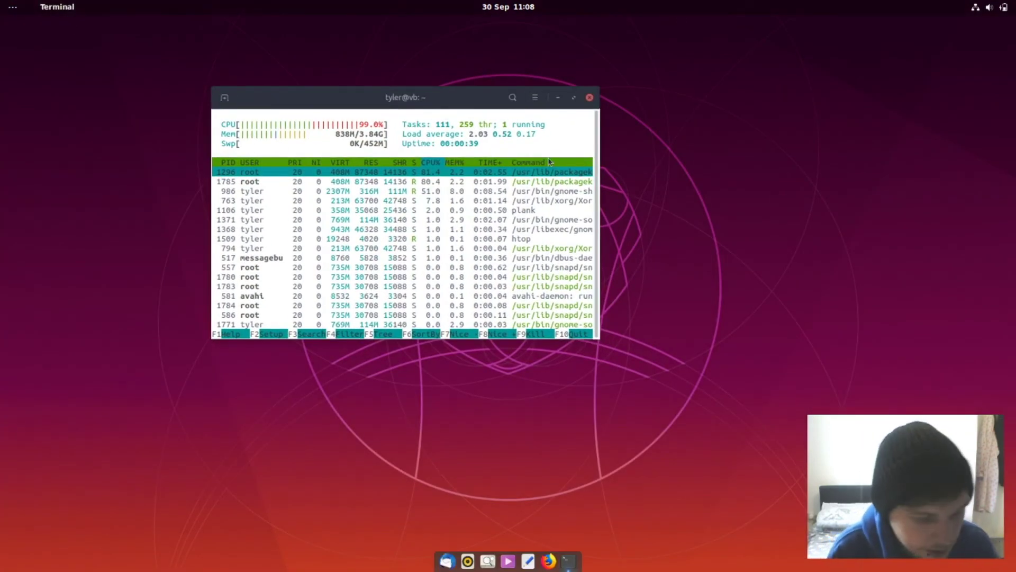
key(q)
right_click(534, 249)
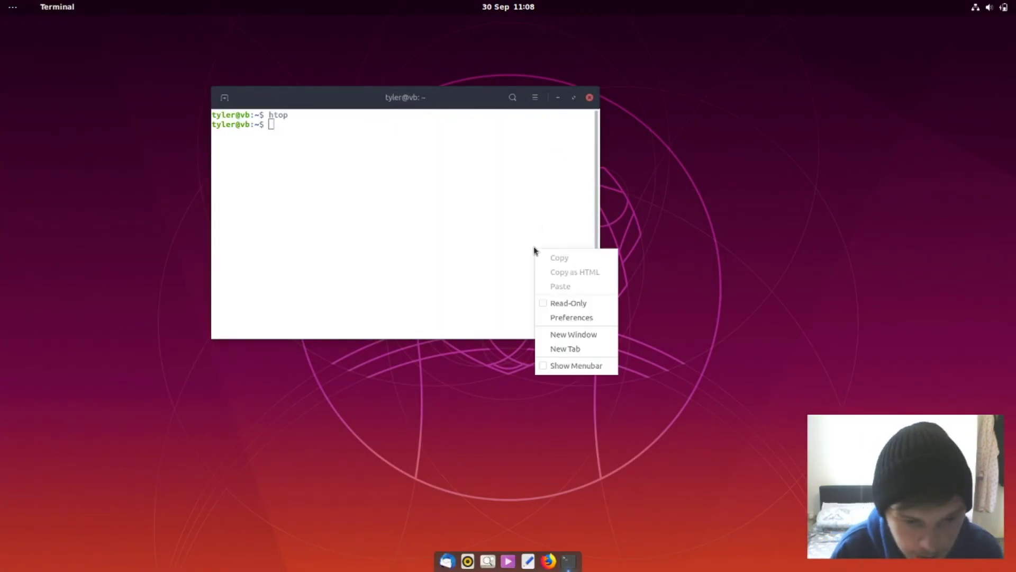
click(580, 318)
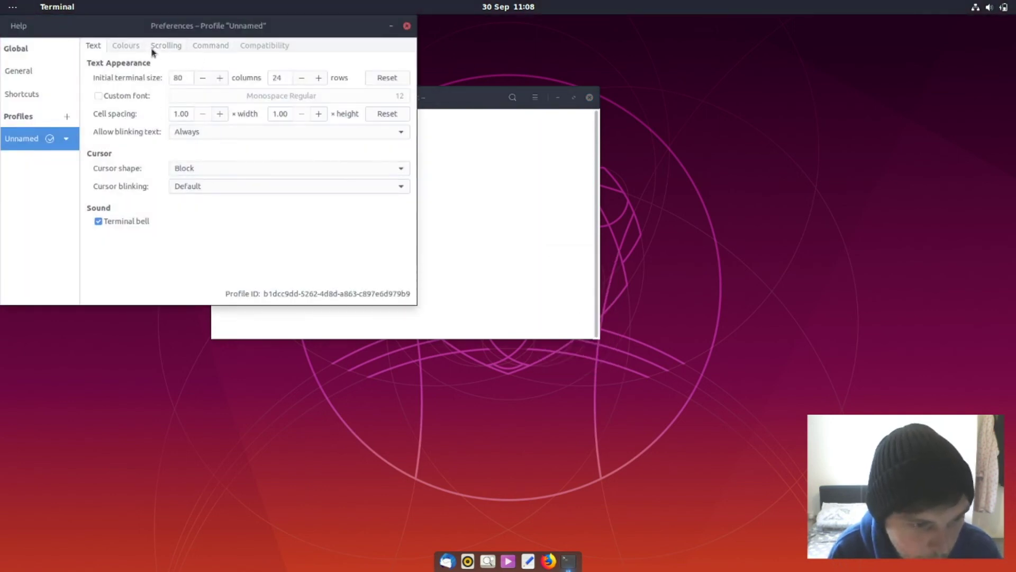
Step: Disable system theme colours and transparency, set a slight custom transparency, and hide the scrollbar
click(129, 48)
click(159, 77)
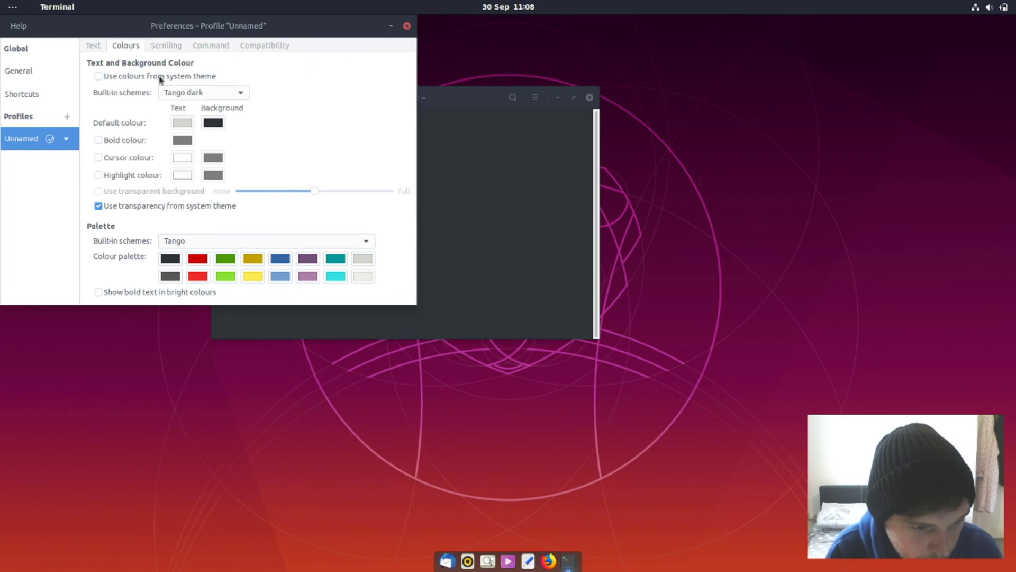
click(195, 209)
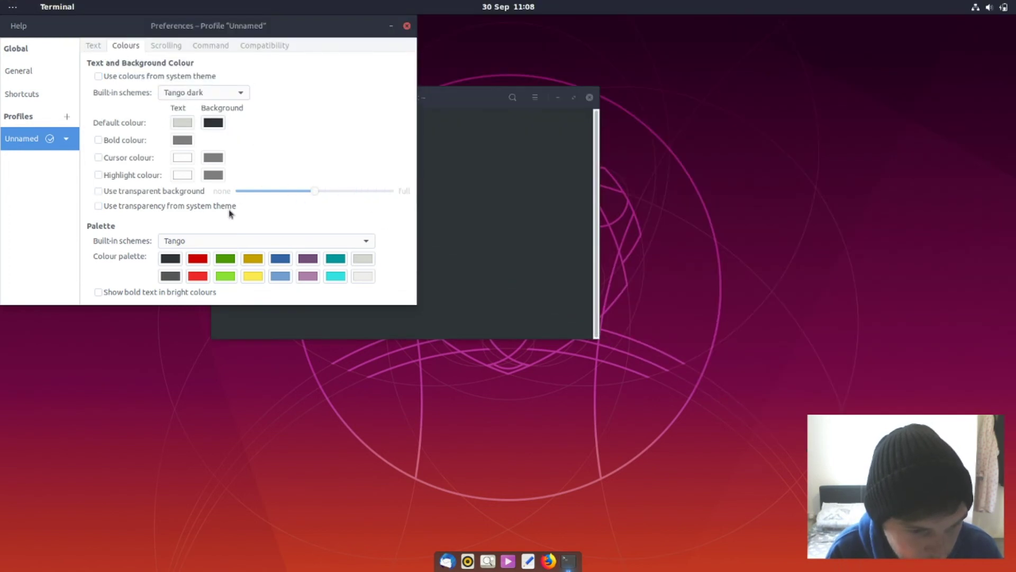
click(181, 196)
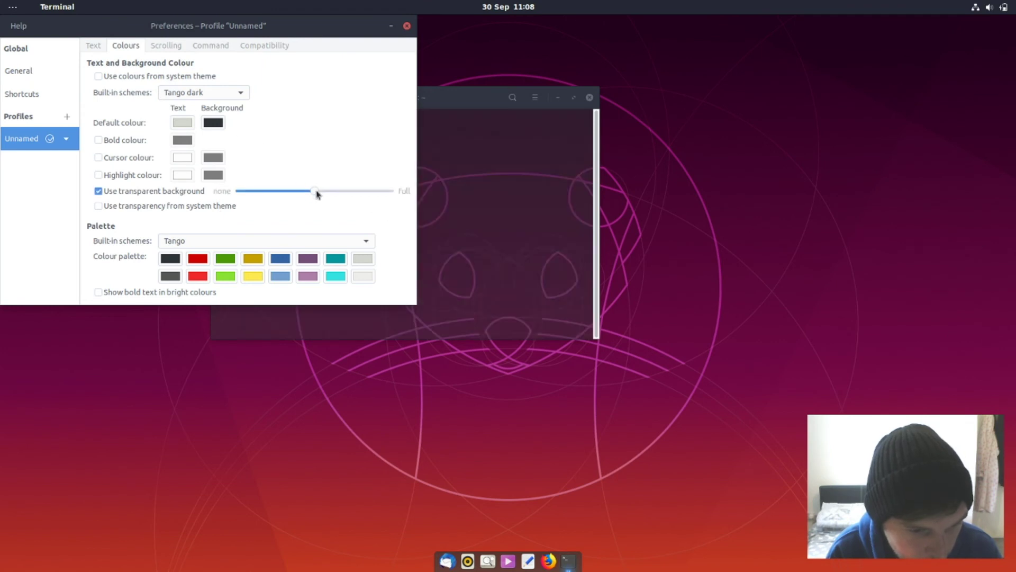
drag(315, 191, 252, 194)
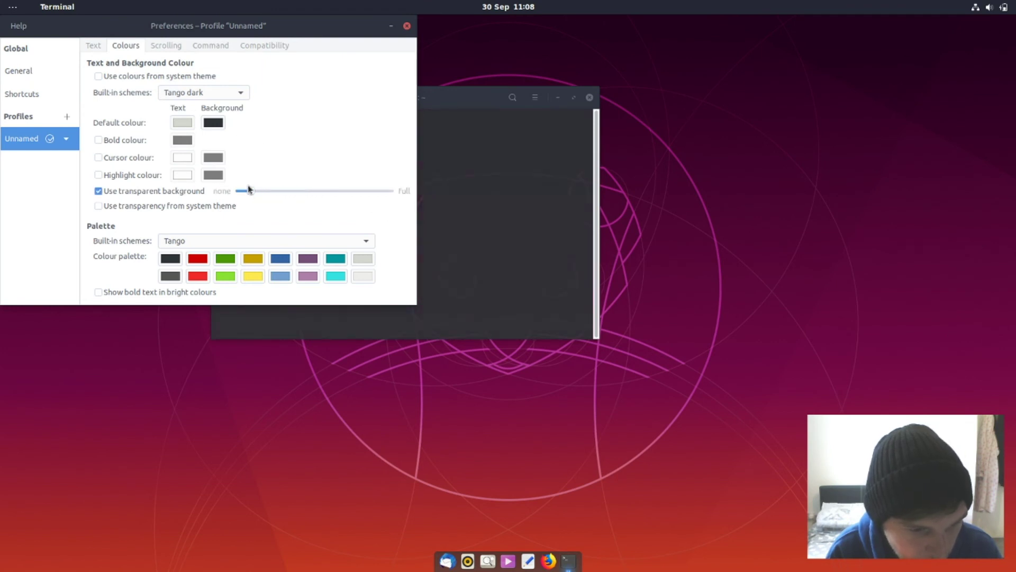
click(168, 46)
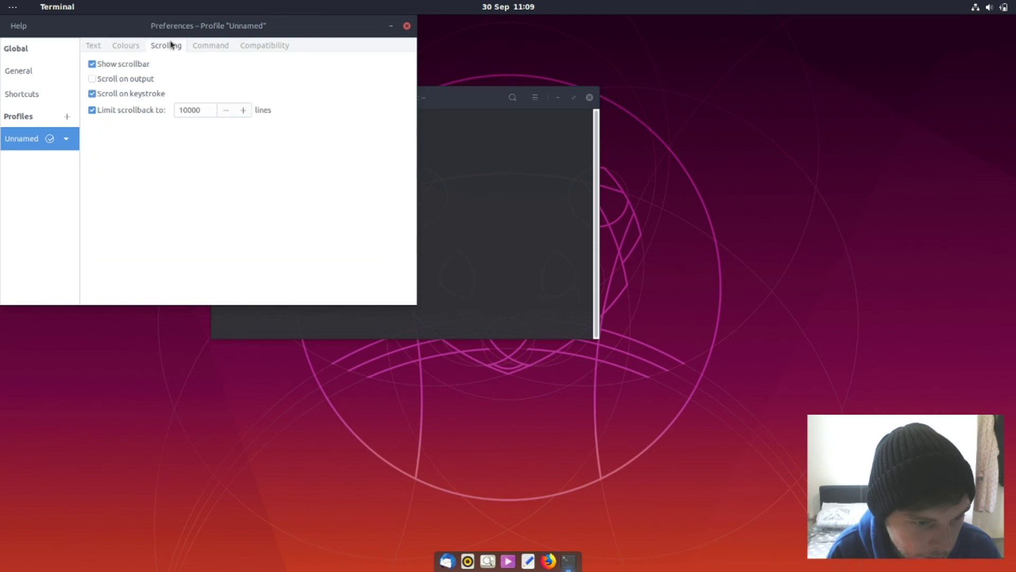
click(133, 64)
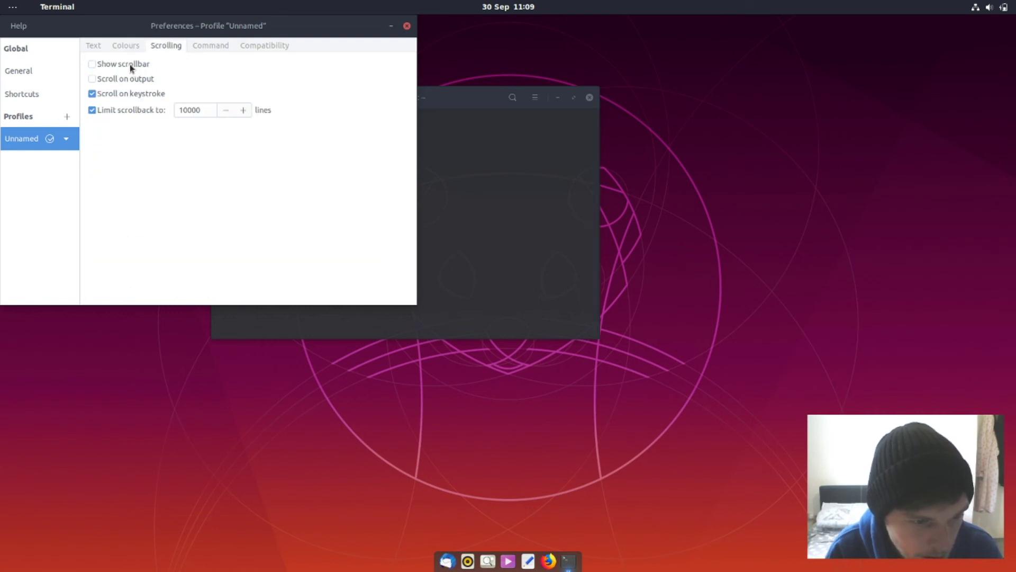
Step: Run 'clear ; neofetch' to display system info, then close the terminal
click(408, 26)
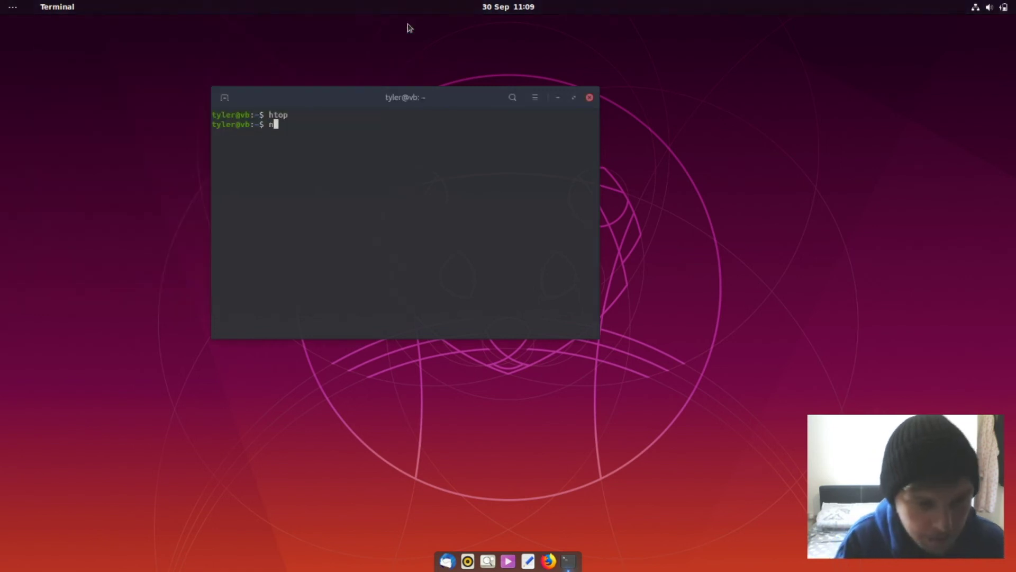
text(clear ; neofetch)
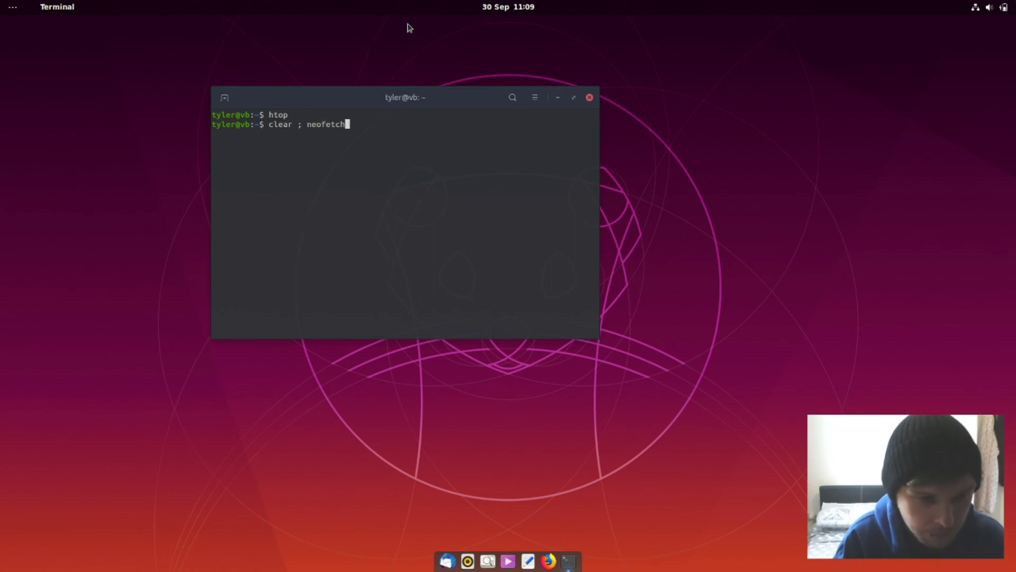
key(Return)
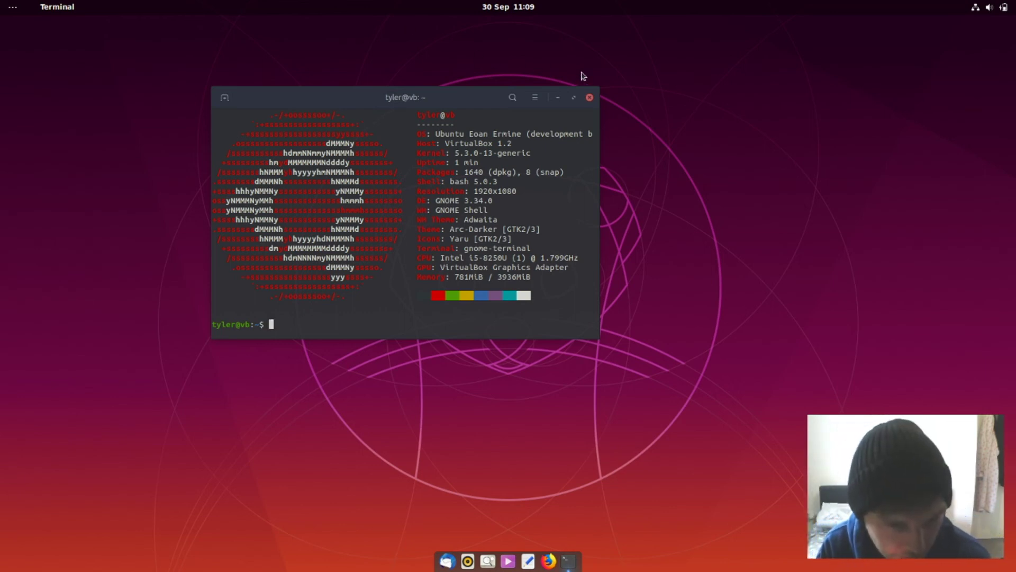
drag(472, 95, 723, 65)
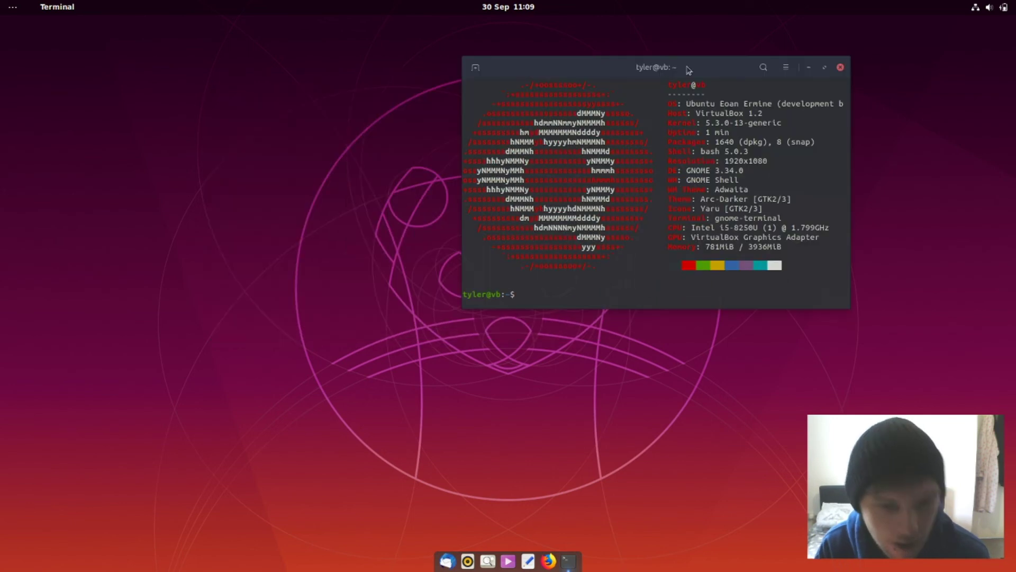
click(841, 67)
Step: Browse the All applications grid to its second page, opening and closing the Utilities folder
key(super+a)
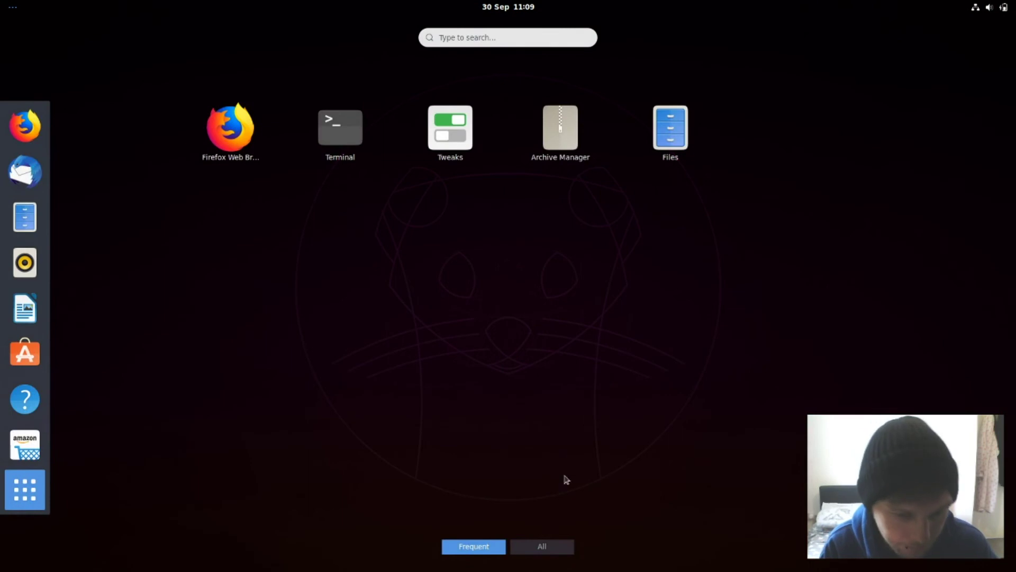
click(546, 547)
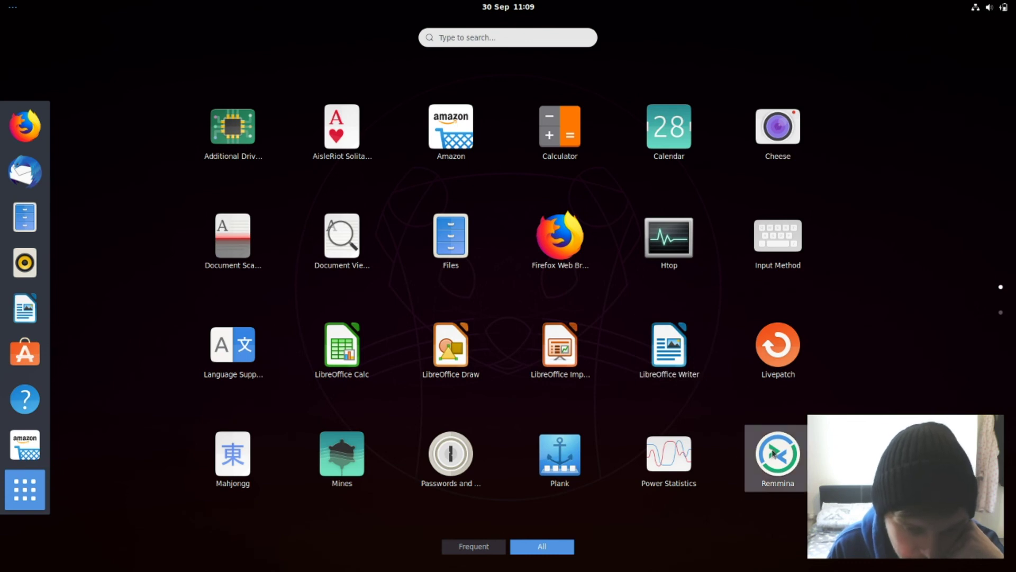
scroll(706, 215, down, 1)
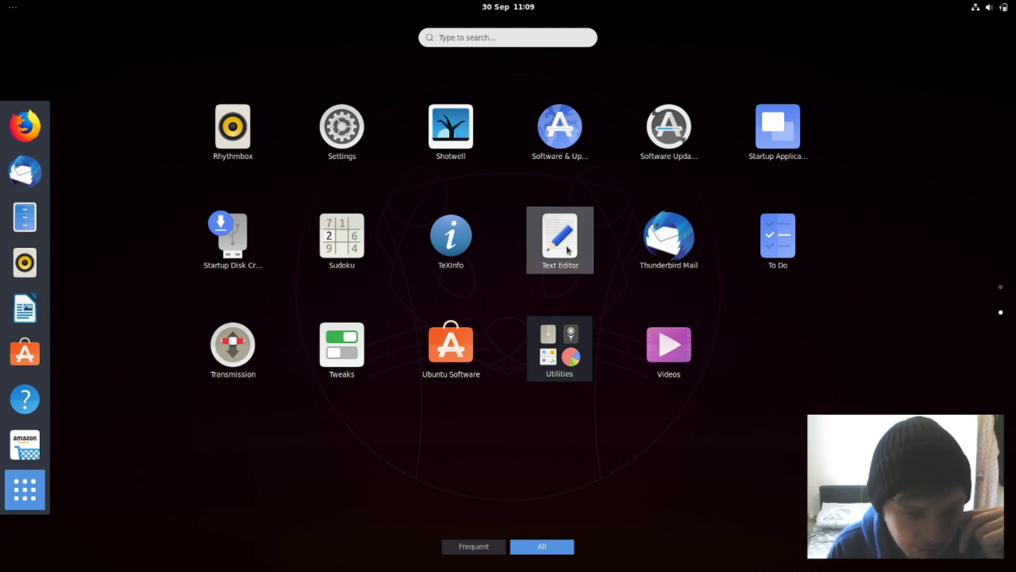
click(576, 332)
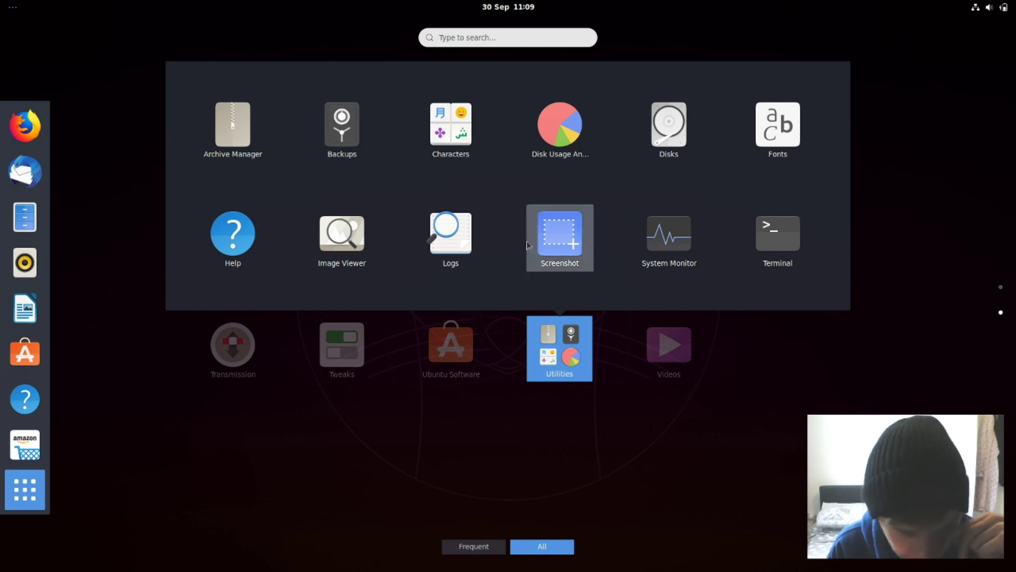
click(286, 477)
Step: Launch Ubuntu Software through an Activities search for 'sto'
click(287, 478)
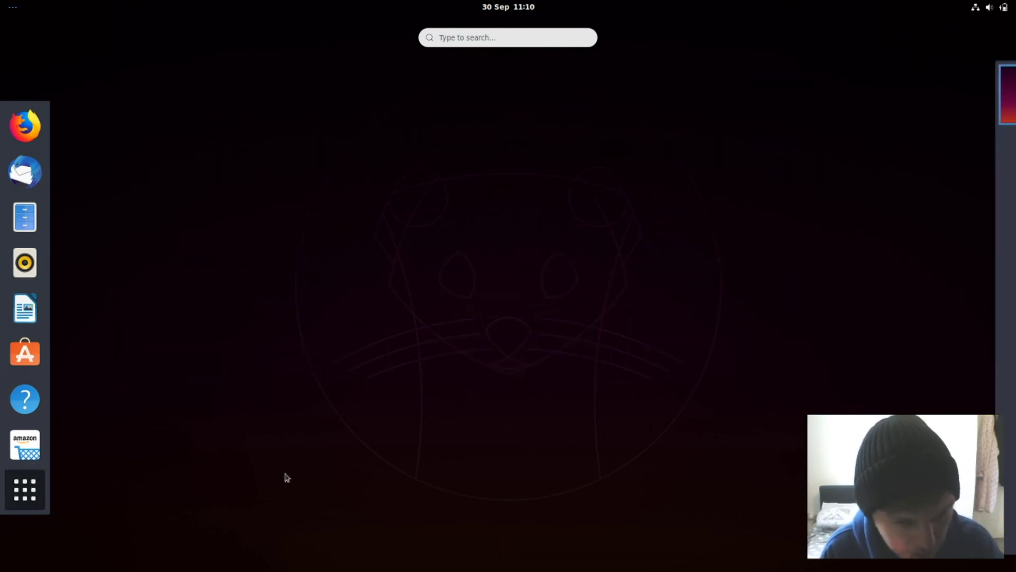
key(super)
text(sto)
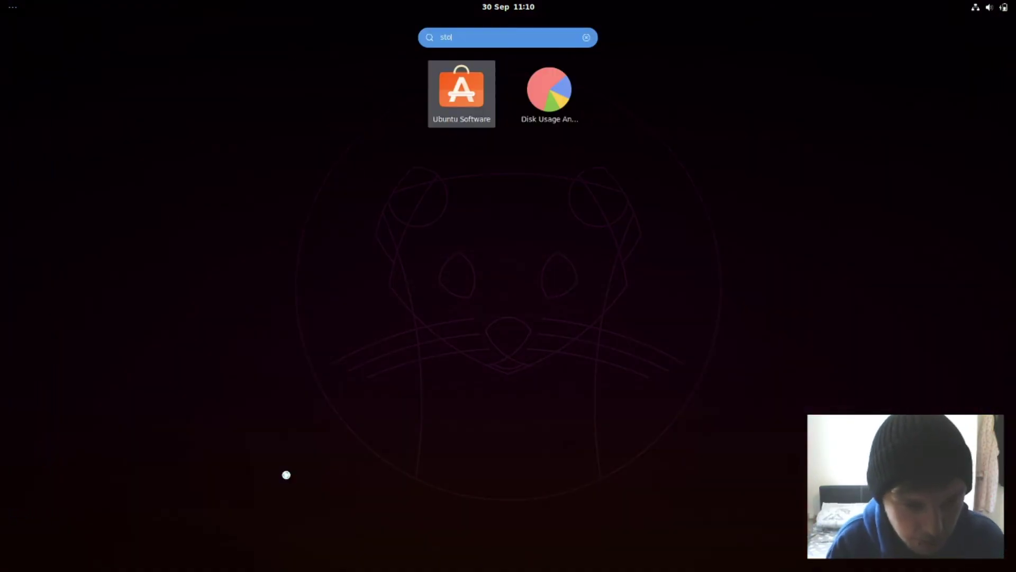
key(Return)
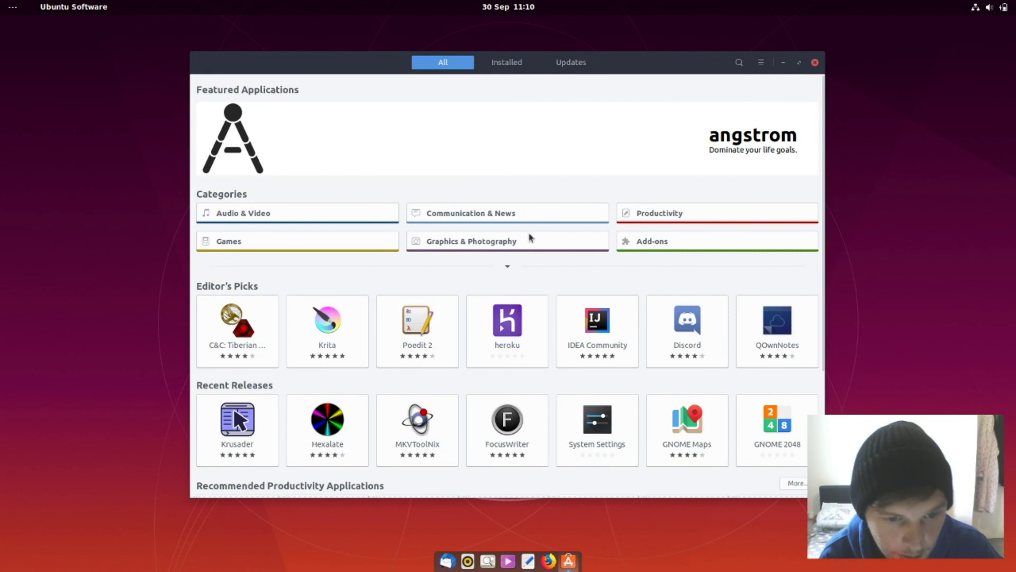
drag(639, 65, 647, 38)
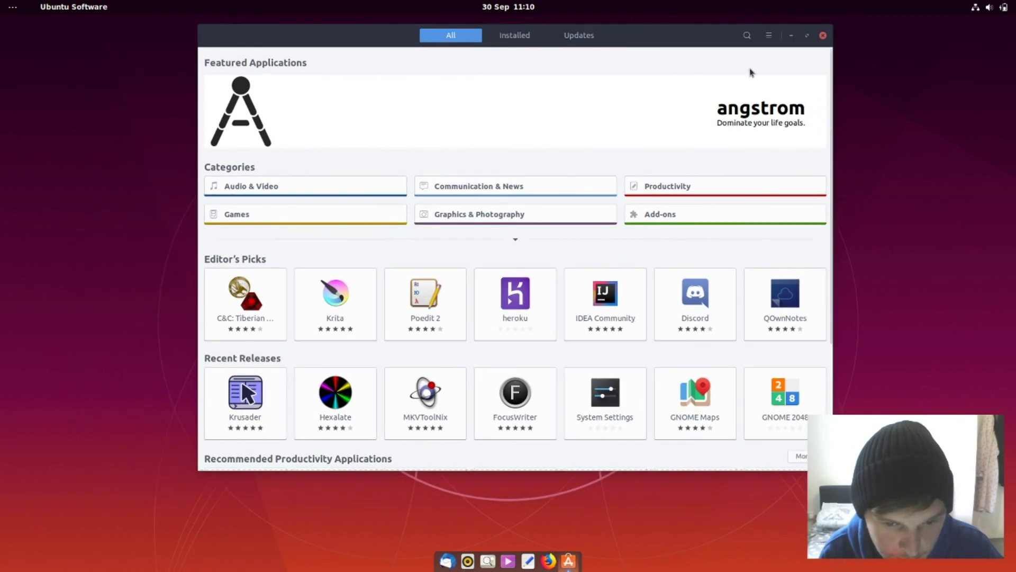
Step: Search for gimp, view GIMP 2.10.12's details, then close Ubuntu Software
click(746, 37)
text(gim)
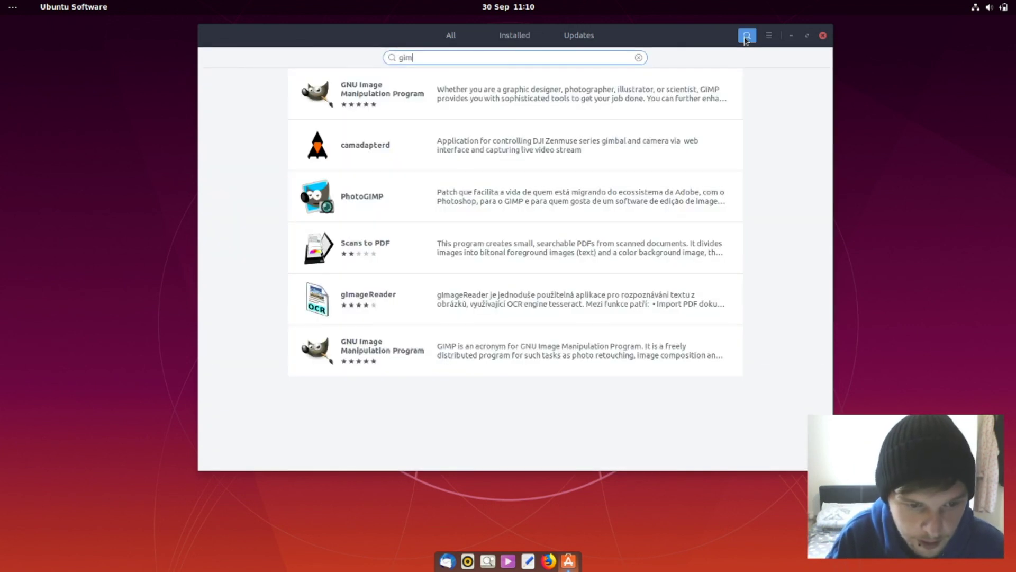
text(p)
click(589, 91)
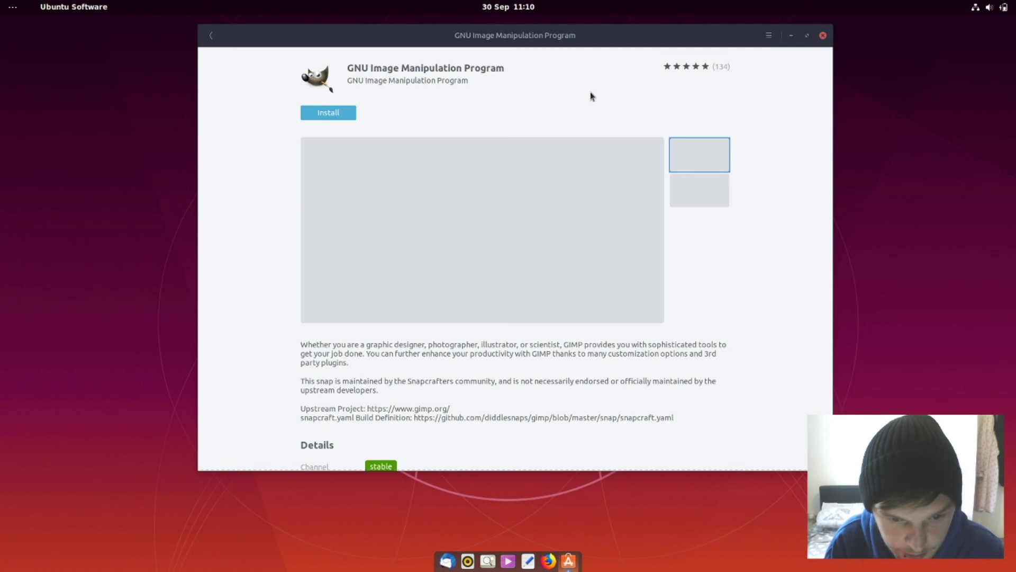
scroll(654, 274, down, 5)
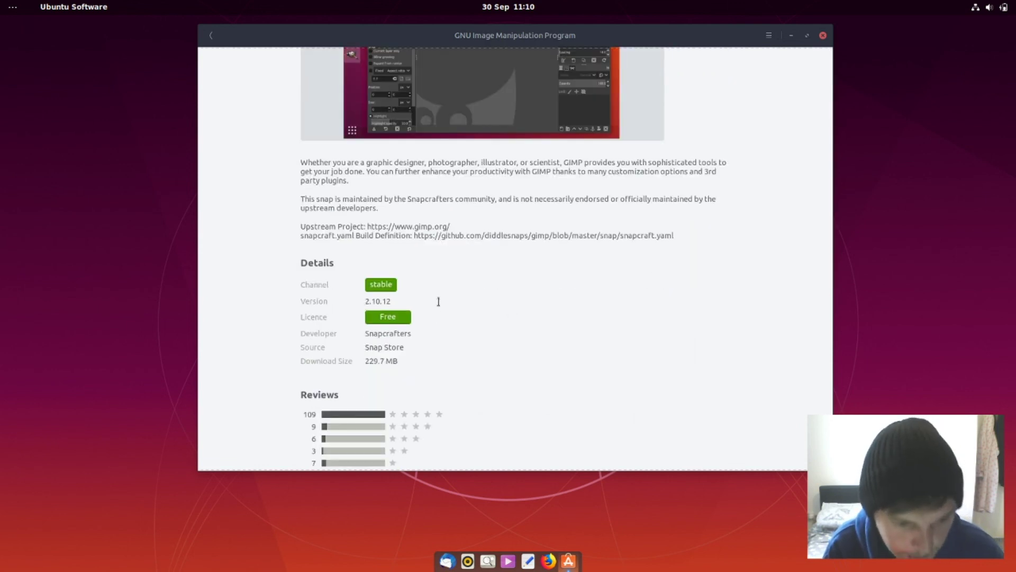
drag(437, 300, 382, 302)
click(823, 36)
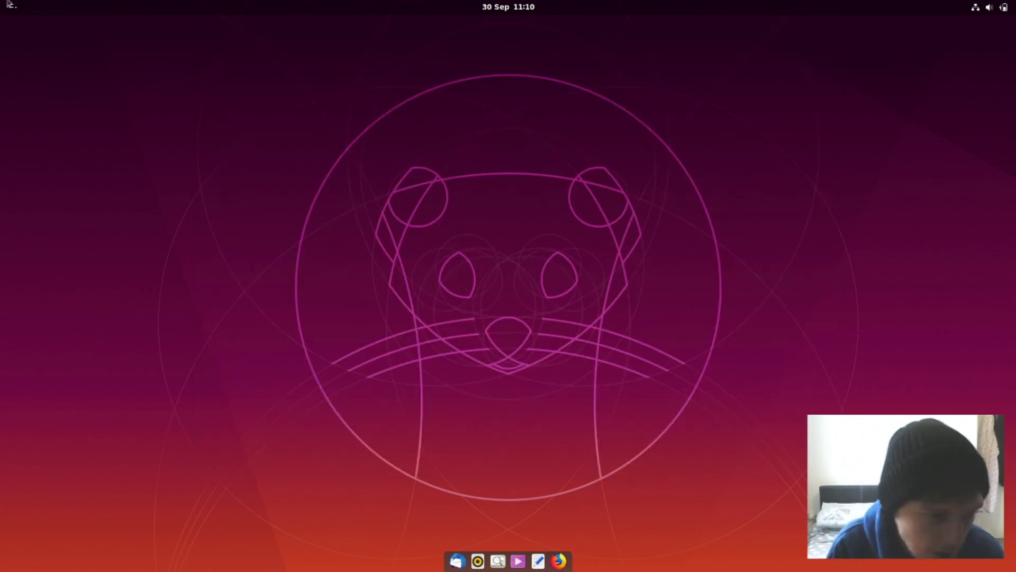
Step: Browse the installed applications list, then dismiss it to return to the desktop
mouse_move(7, 5)
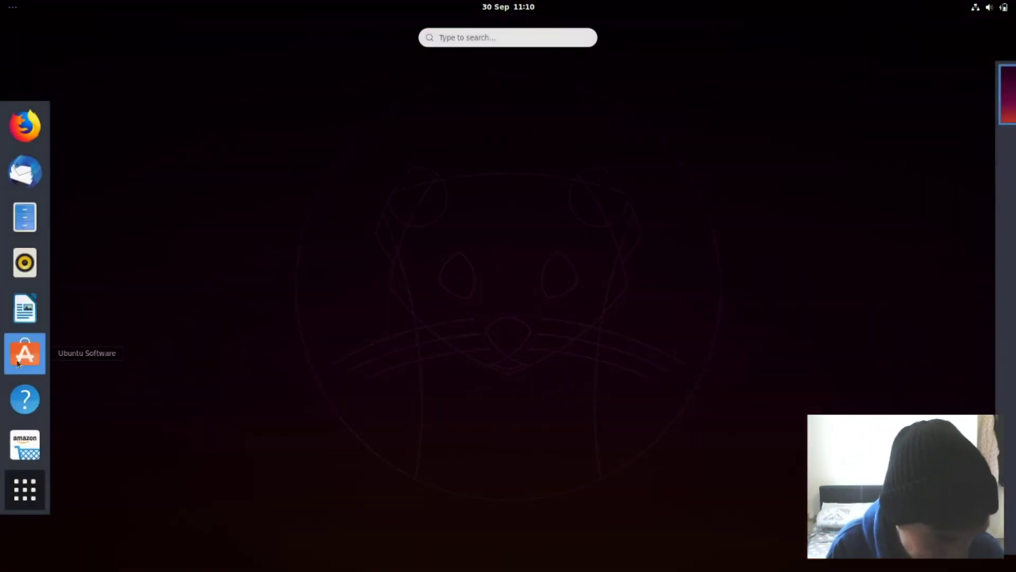
click(24, 488)
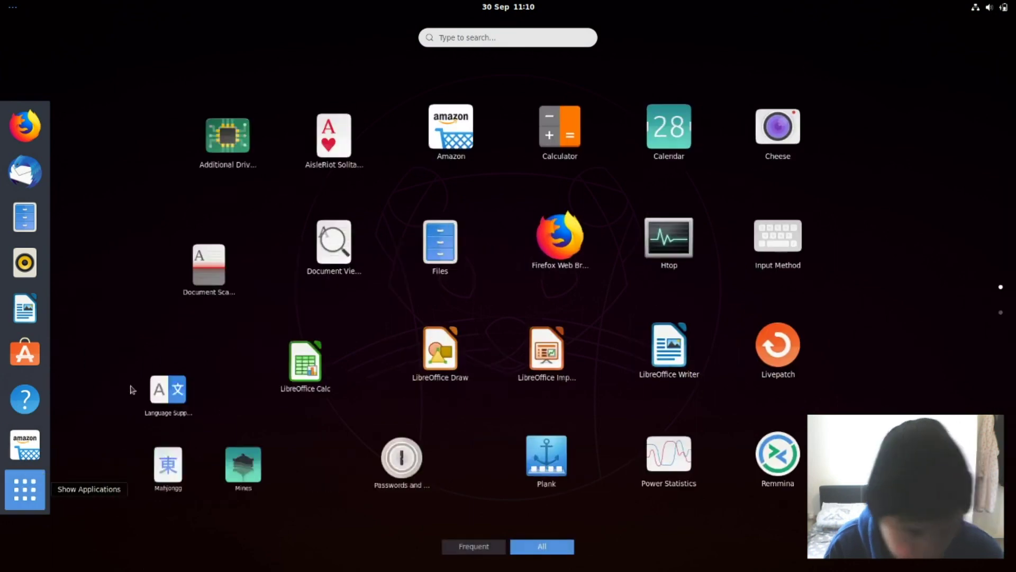
scroll(533, 241, down, 1)
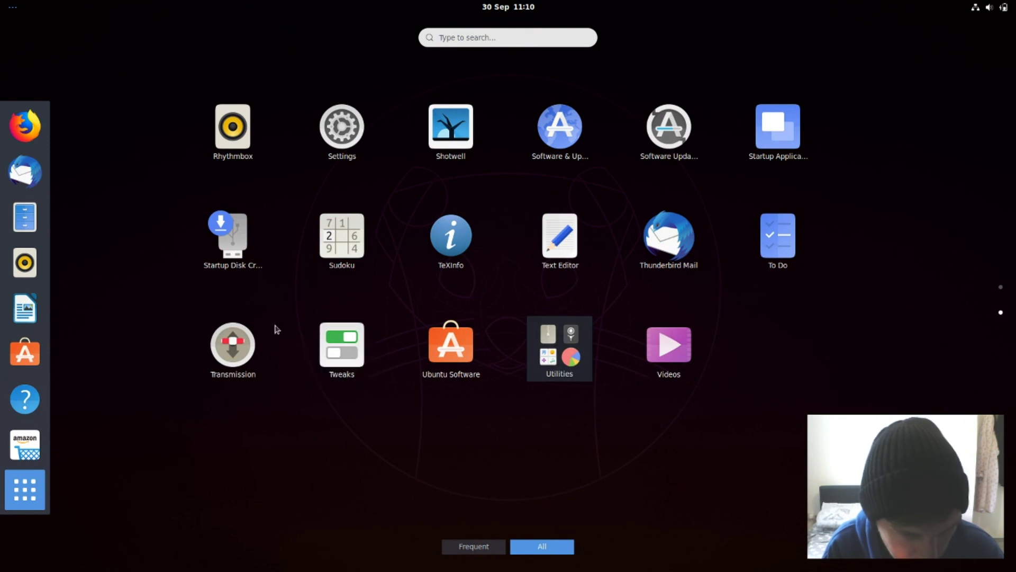
key(Escape)
key(Escape)
Step: From the desktop's Change Background option, apply the pink otter wallpaper
right_click(398, 239)
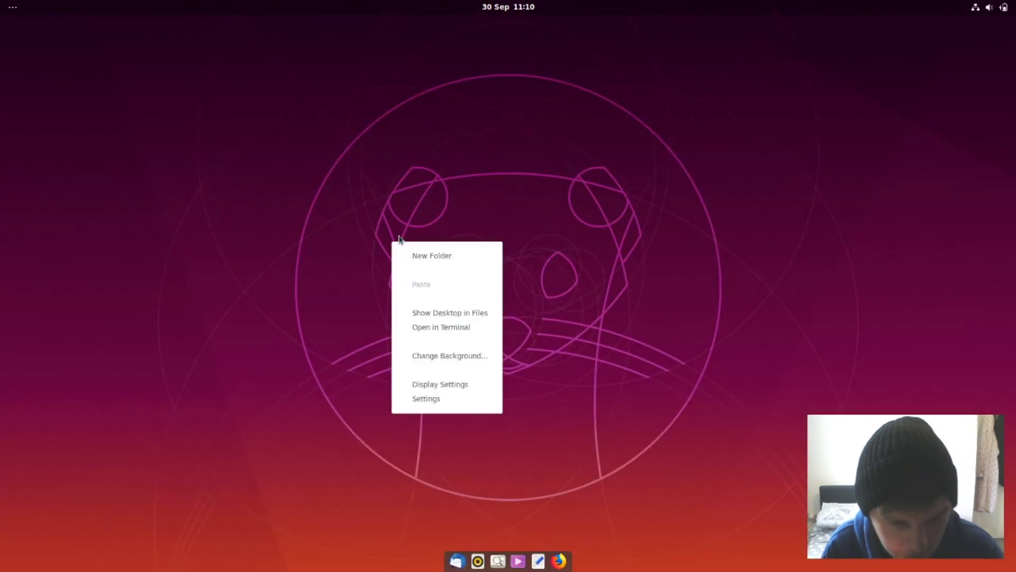
click(469, 356)
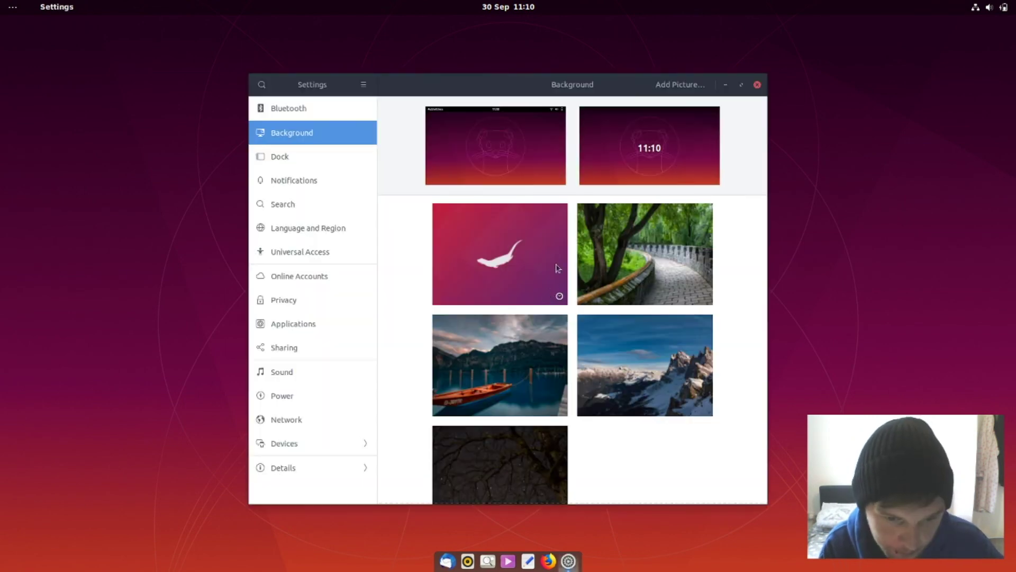
scroll(516, 256, down, 5)
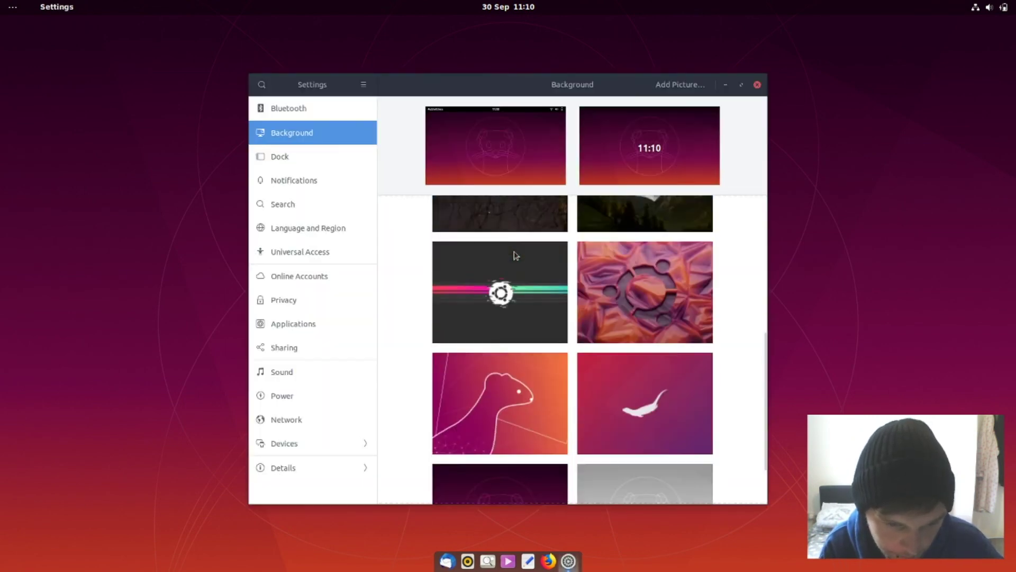
click(496, 339)
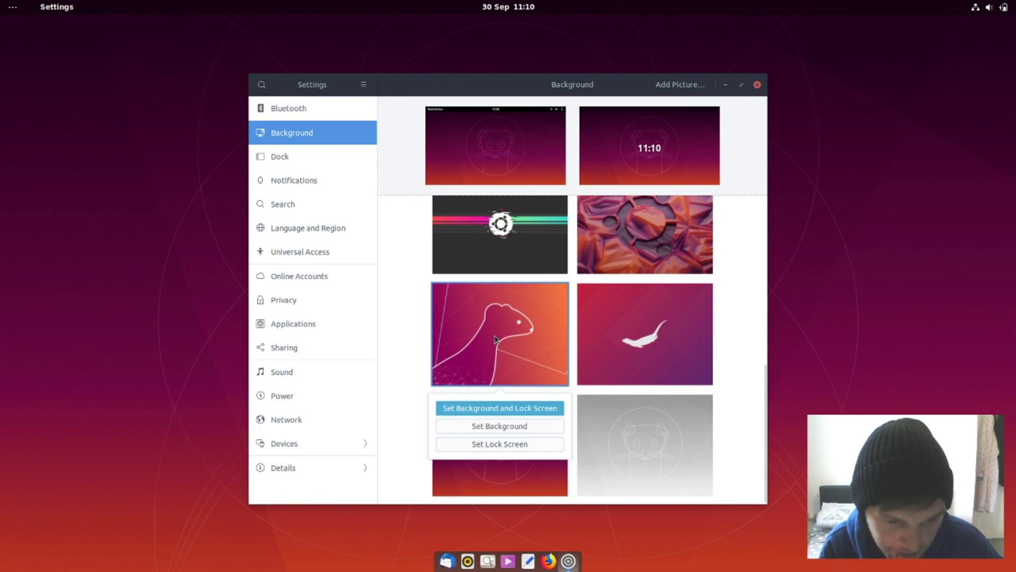
click(500, 427)
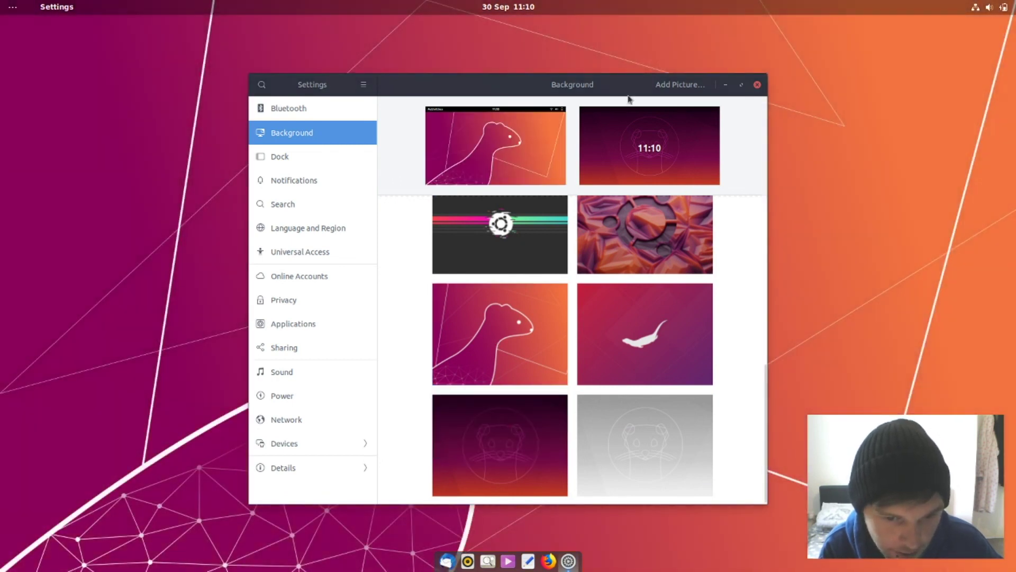
Step: Try the white-creature-on-red and fabric Ubuntu-logo wallpapers, moving the Settings window aside to preview
drag(607, 90, 447, 98)
click(469, 335)
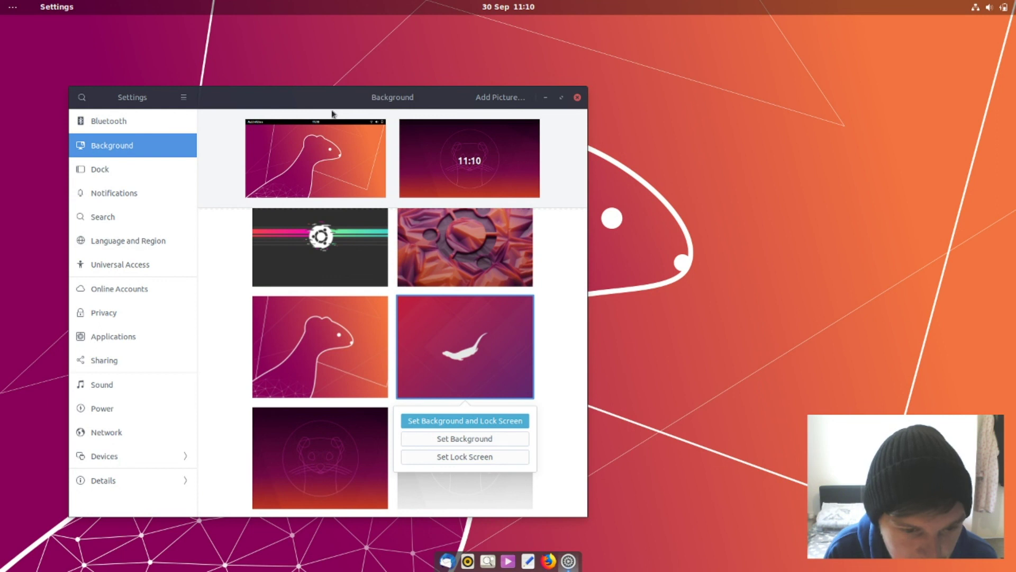
drag(356, 107, 357, 37)
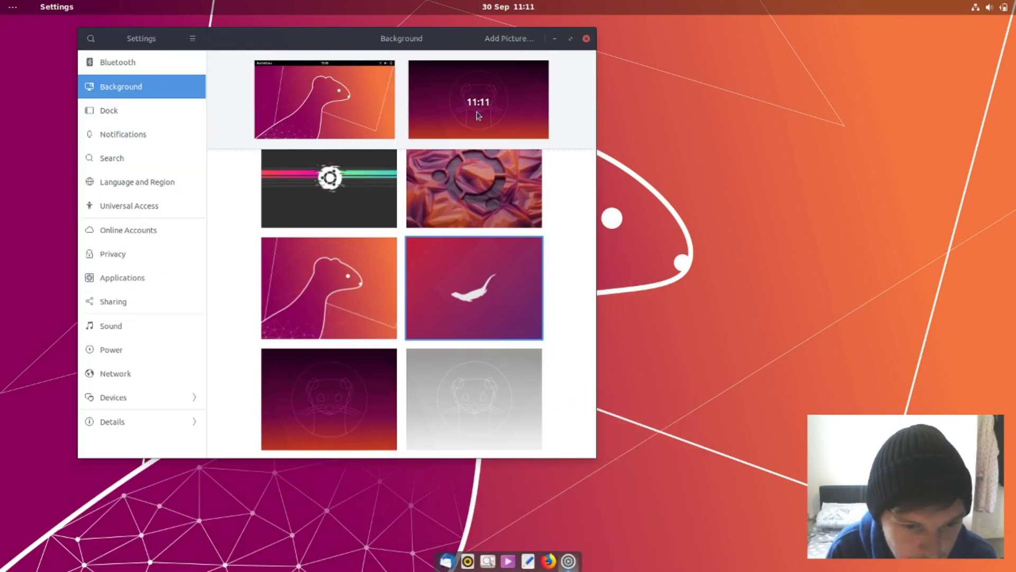
click(444, 199)
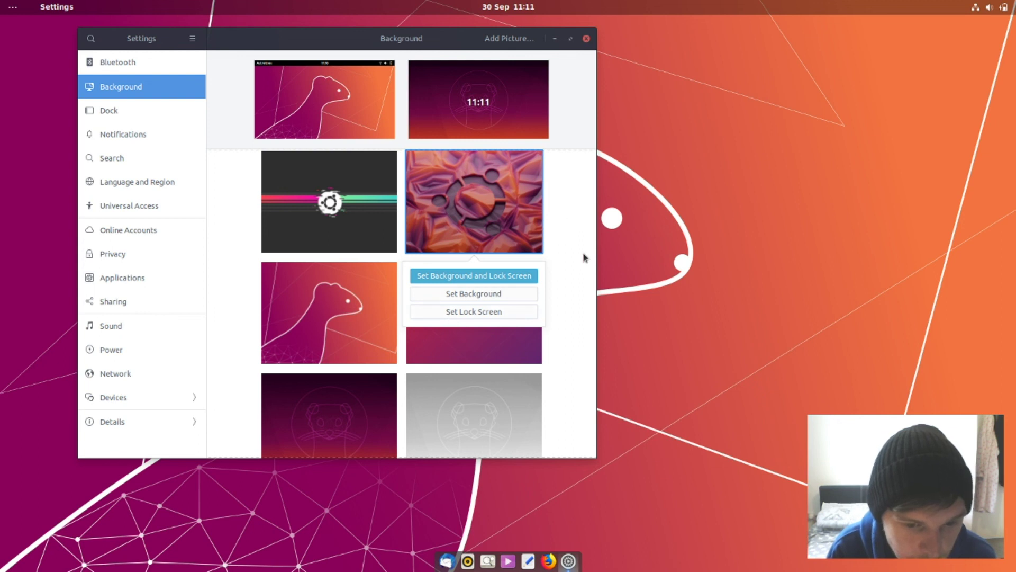
key(Escape)
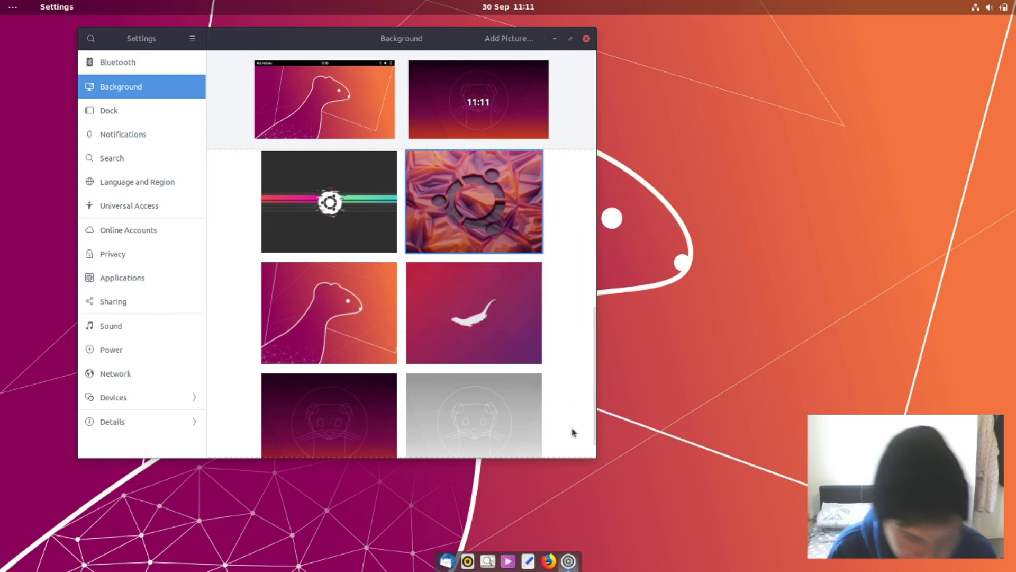
Step: Set the glitch Ubuntu-logo image as the desktop-only background
key(Down)
key(Down)
key(Down)
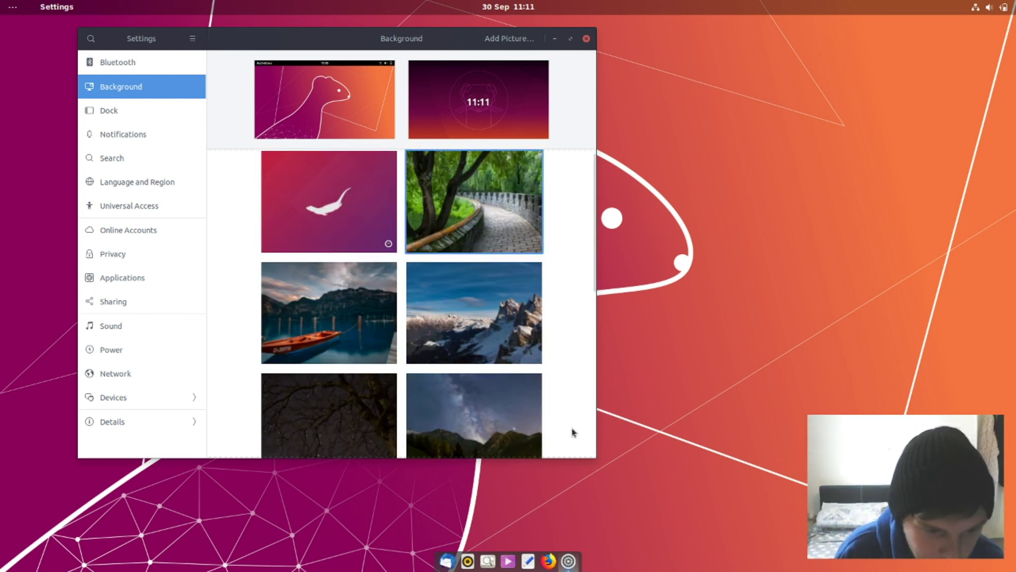
key(Down)
key(Down)
key(Down)
key(Down)
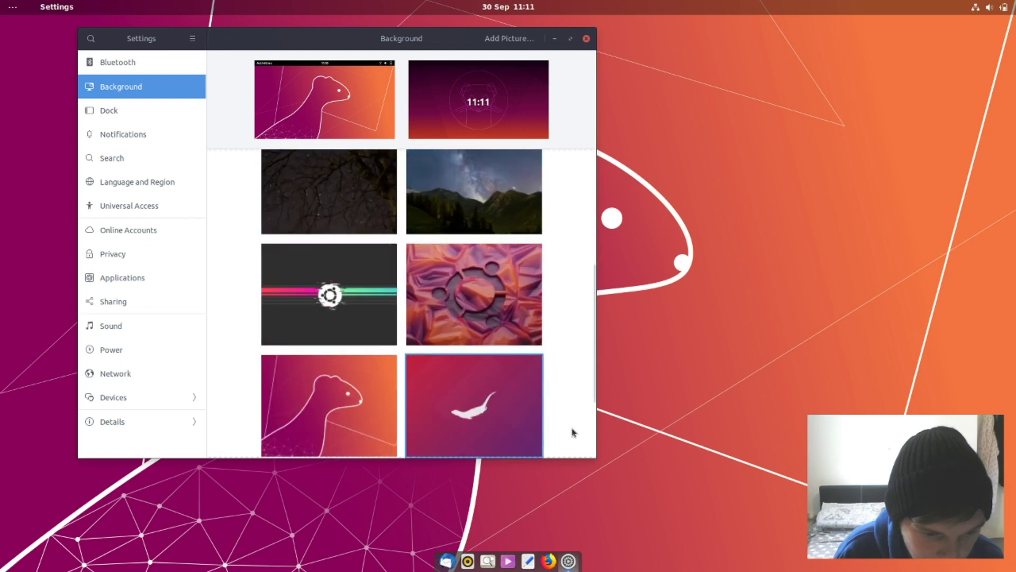
key(Left)
key(Up)
key(Return)
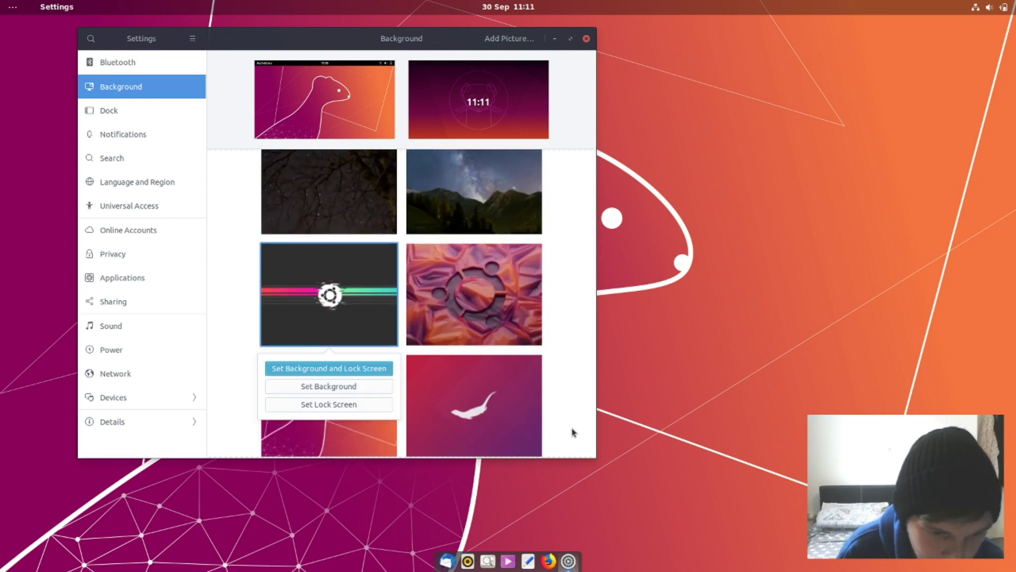
key(Down)
key(Return)
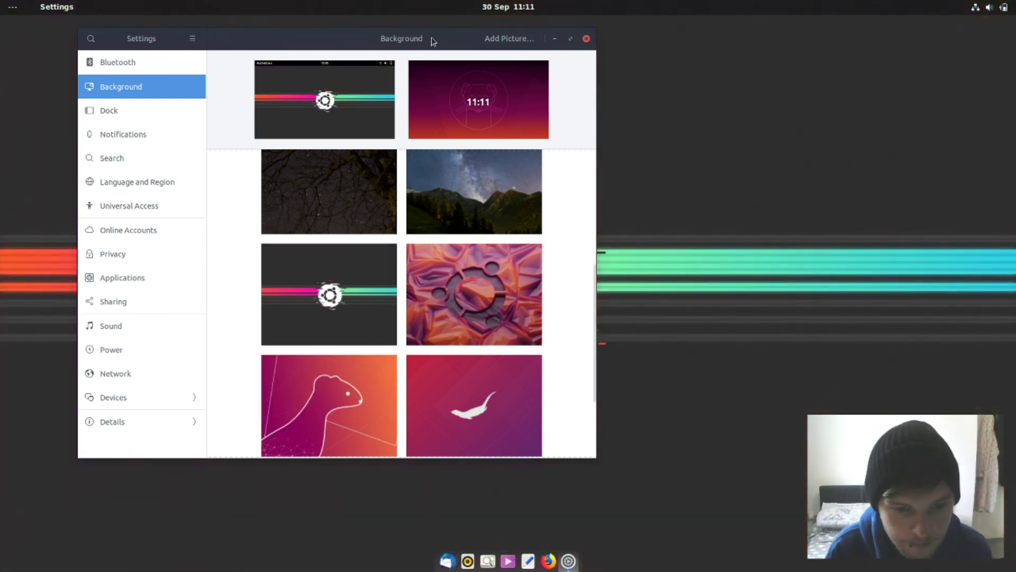
drag(431, 39, 400, 32)
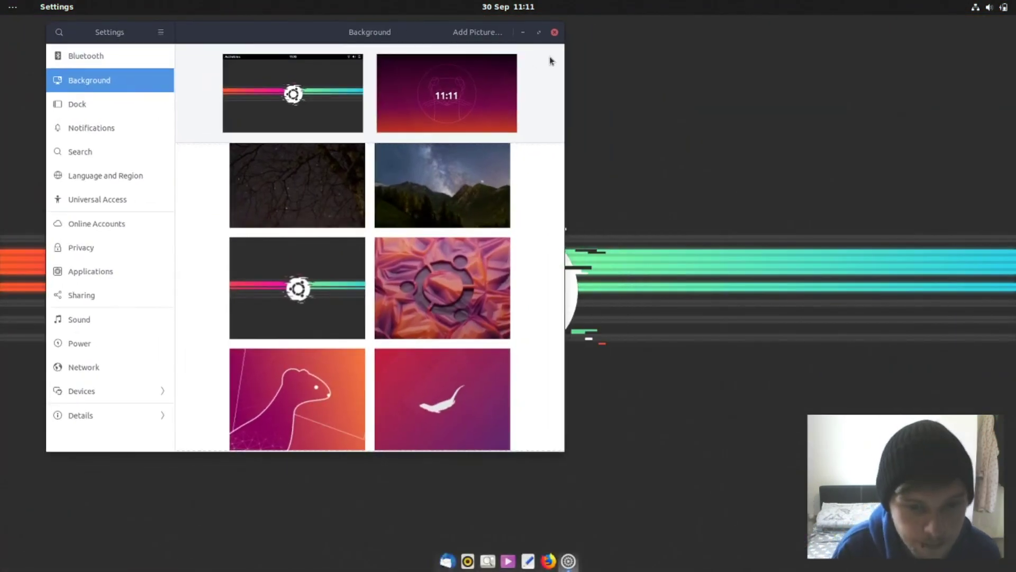
Step: Close Settings, run neofetch in a new terminal, and place the terminal on the right side
click(554, 32)
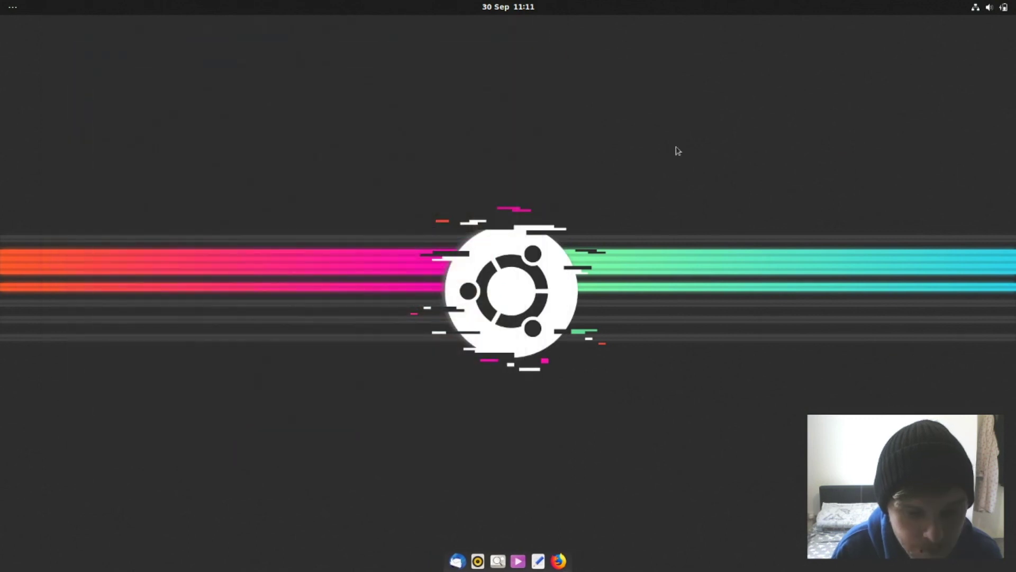
key(ctrl+alt+t)
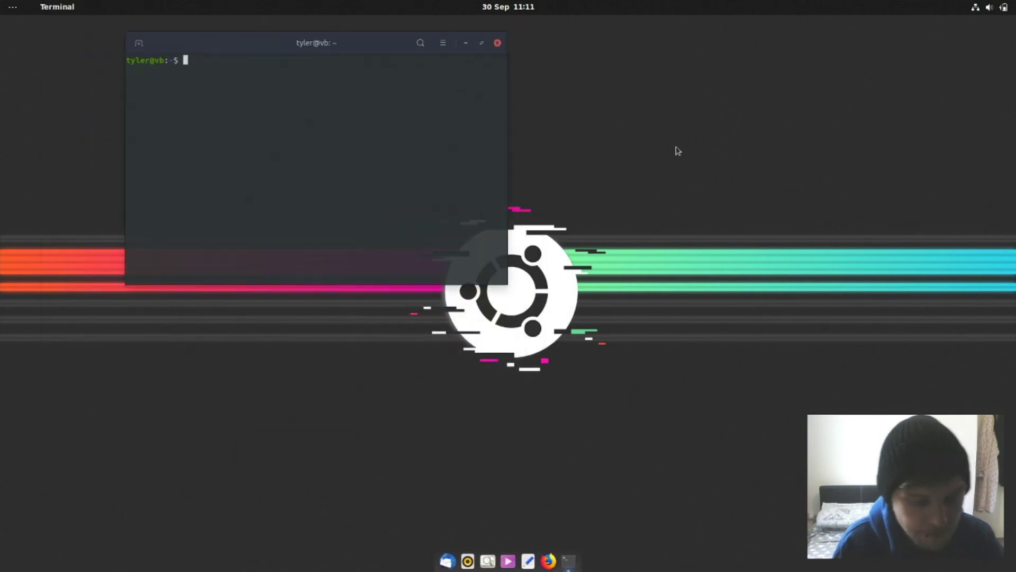
text(neofetch)
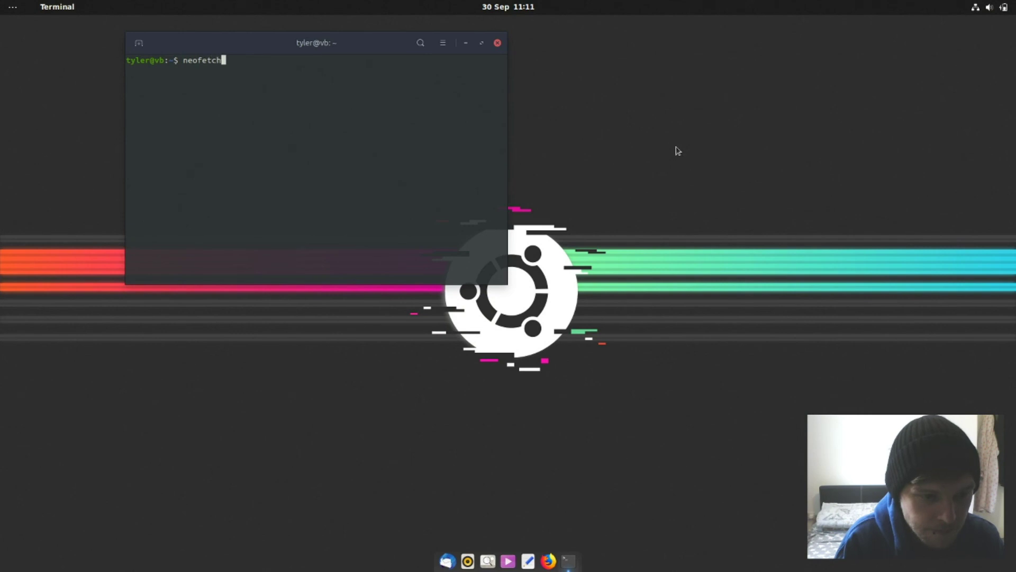
key(Return)
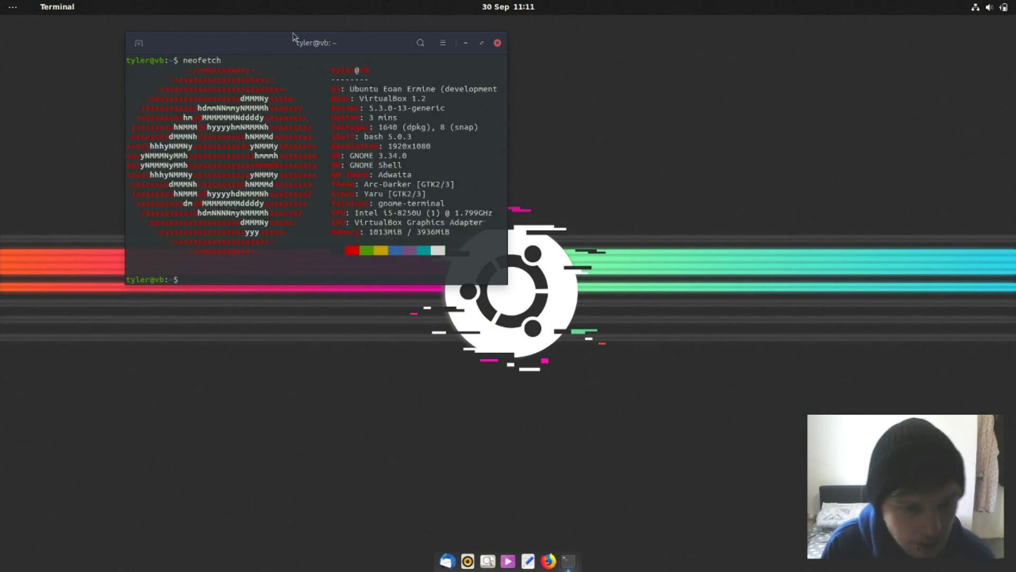
drag(324, 41, 820, 43)
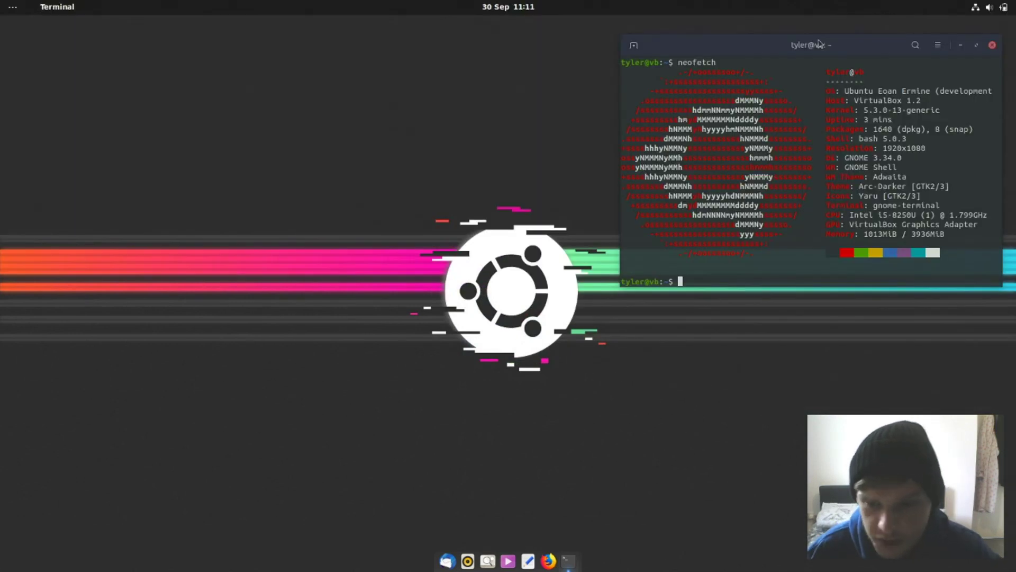